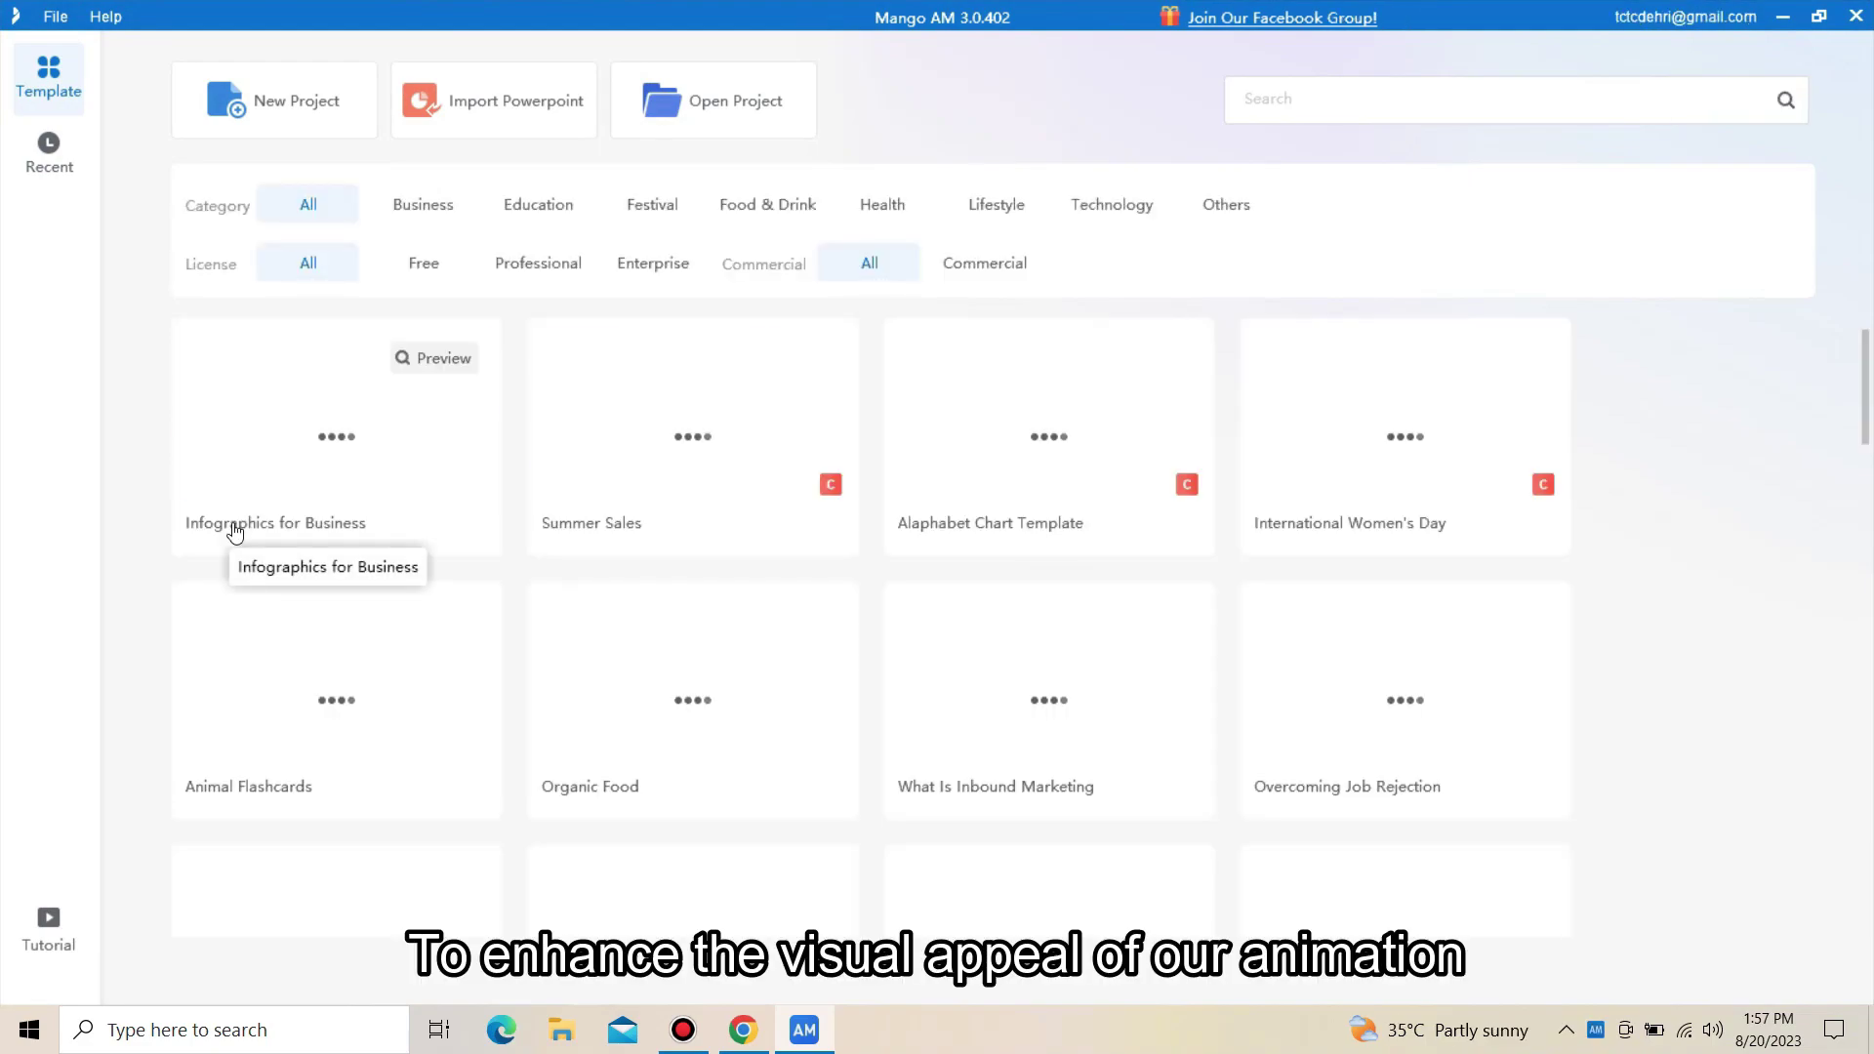
Step: Start a new project and replace scene 01 with the official Subway Exit scene
left_click(305, 100)
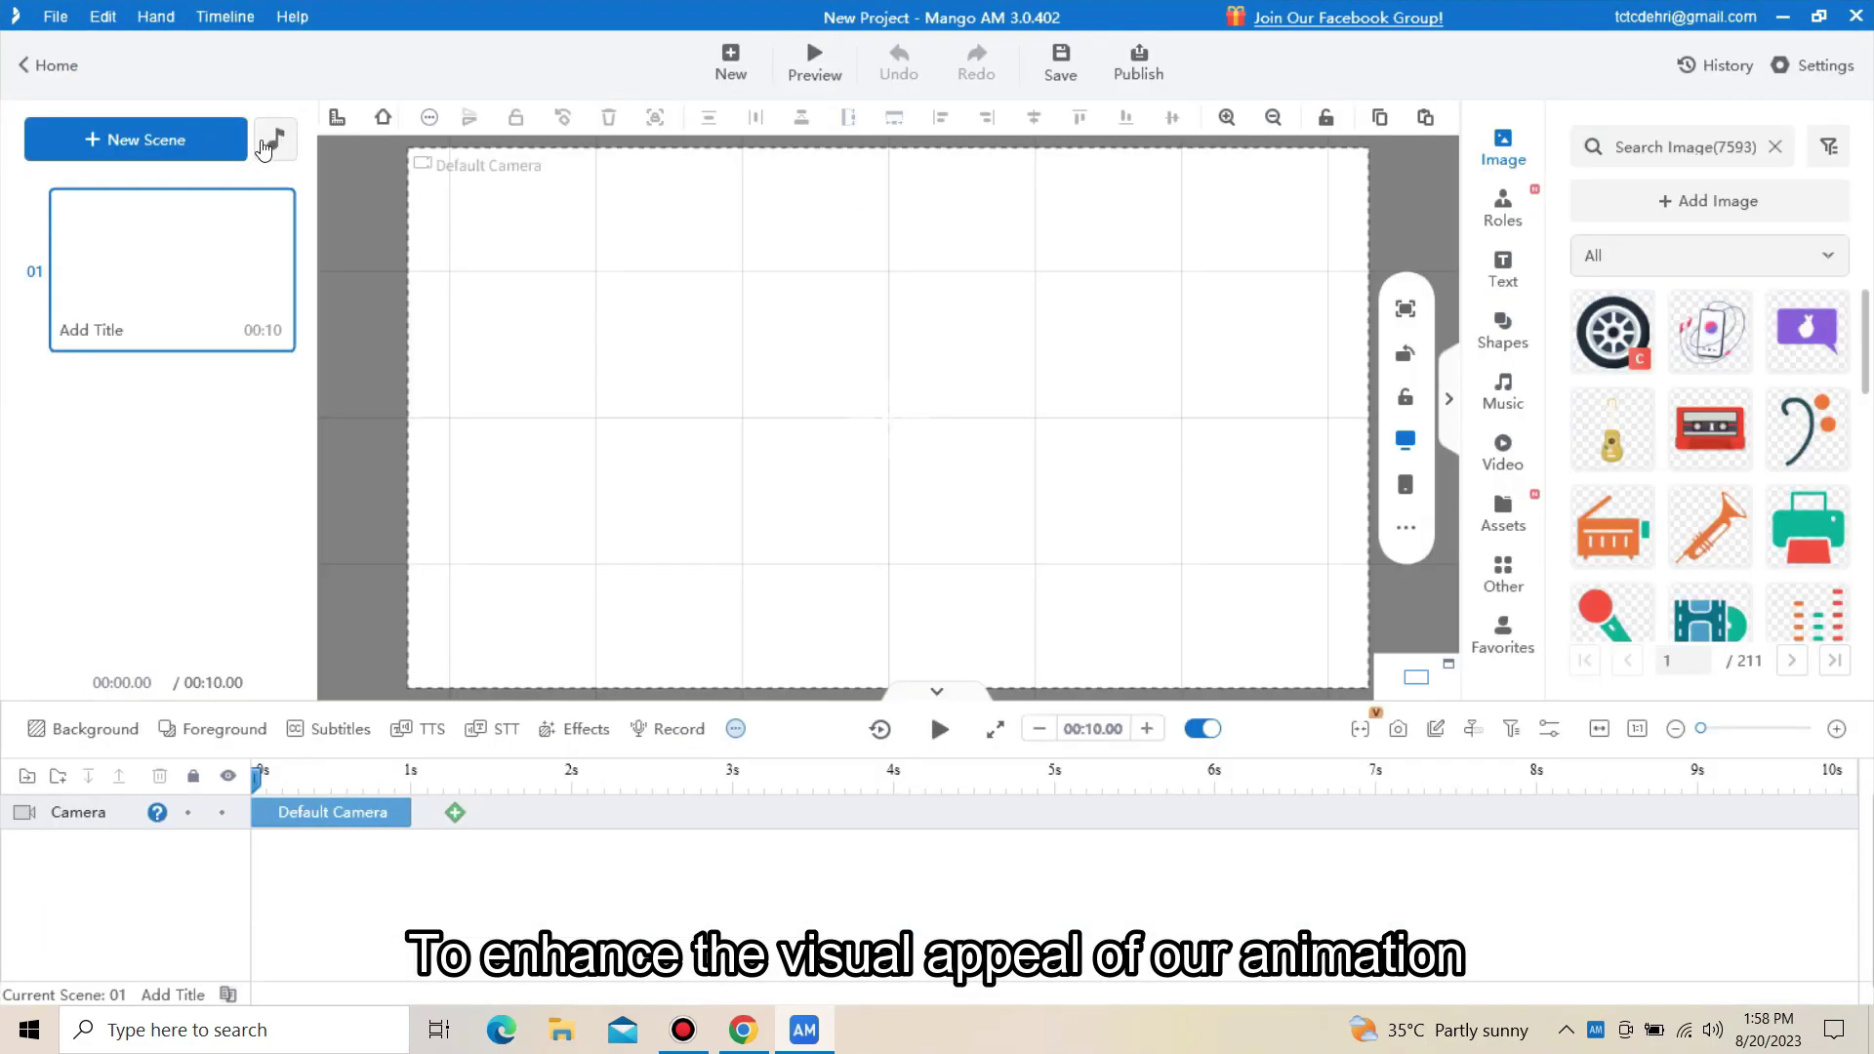
right_click(253, 332)
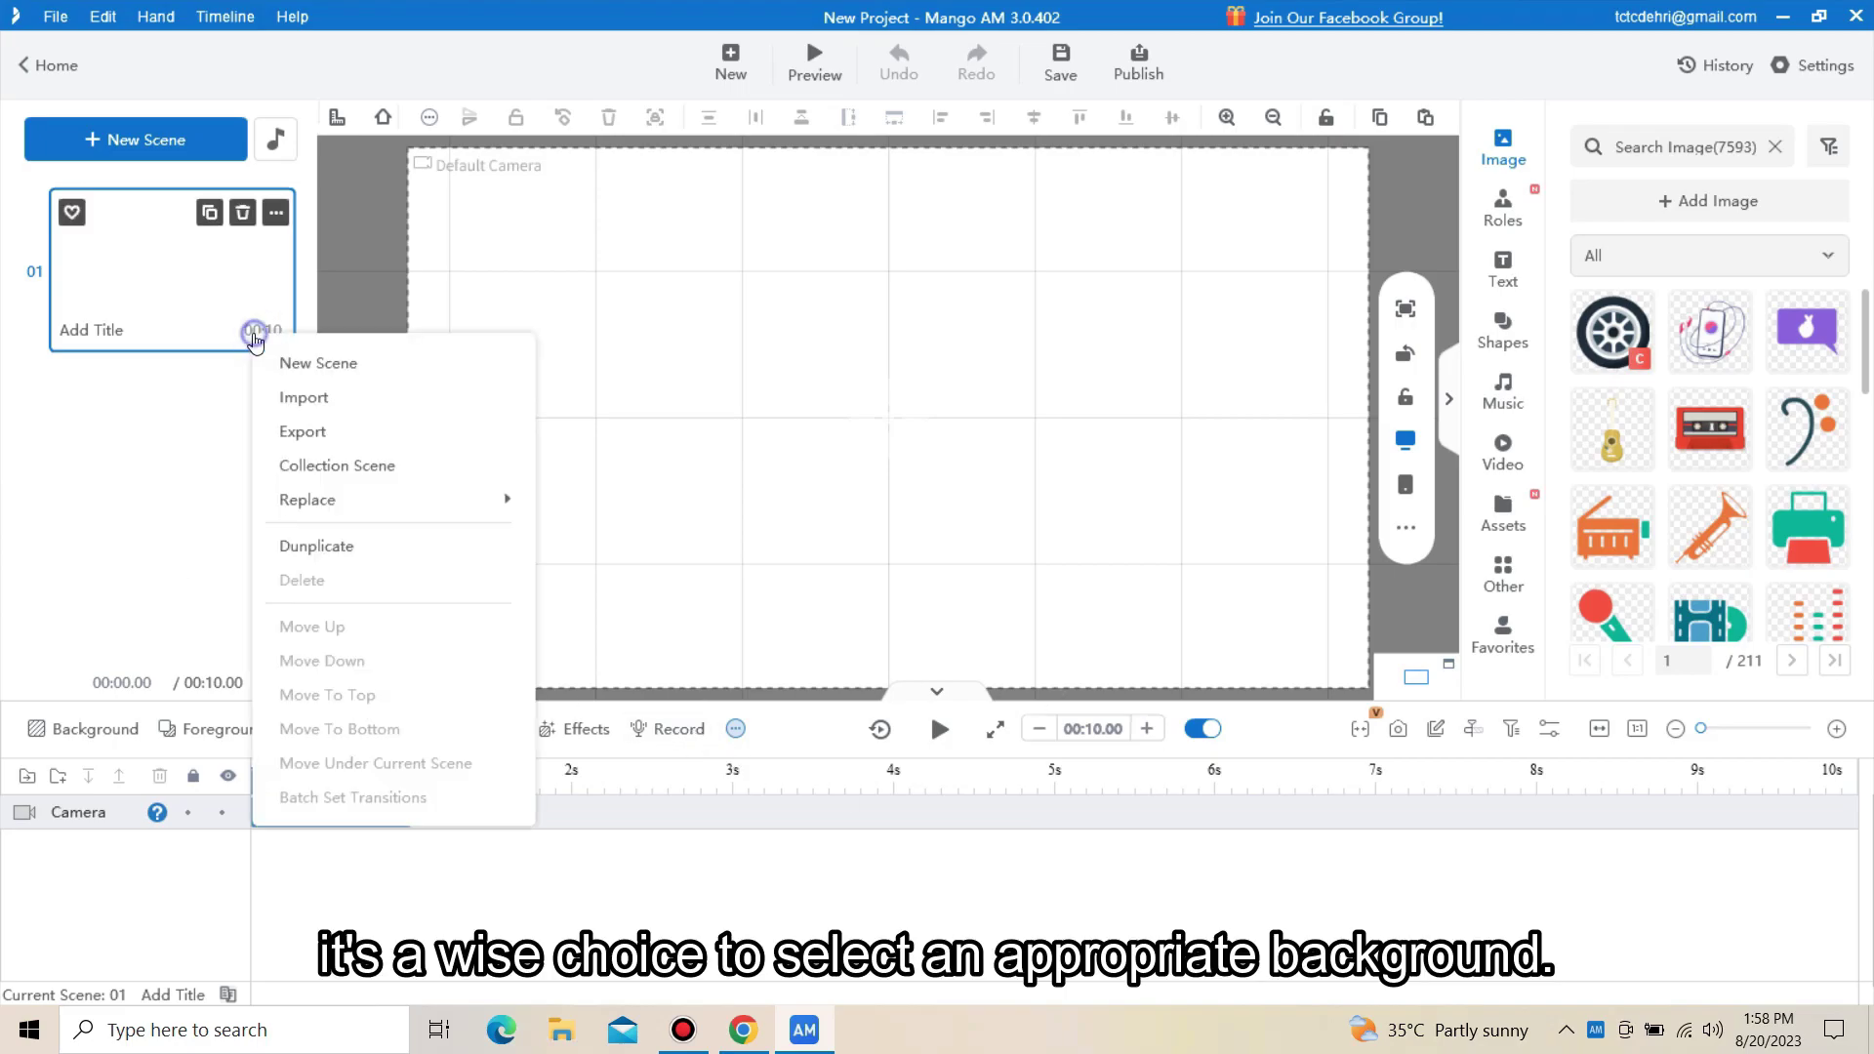
mouse_move(459, 499)
left_click(617, 547)
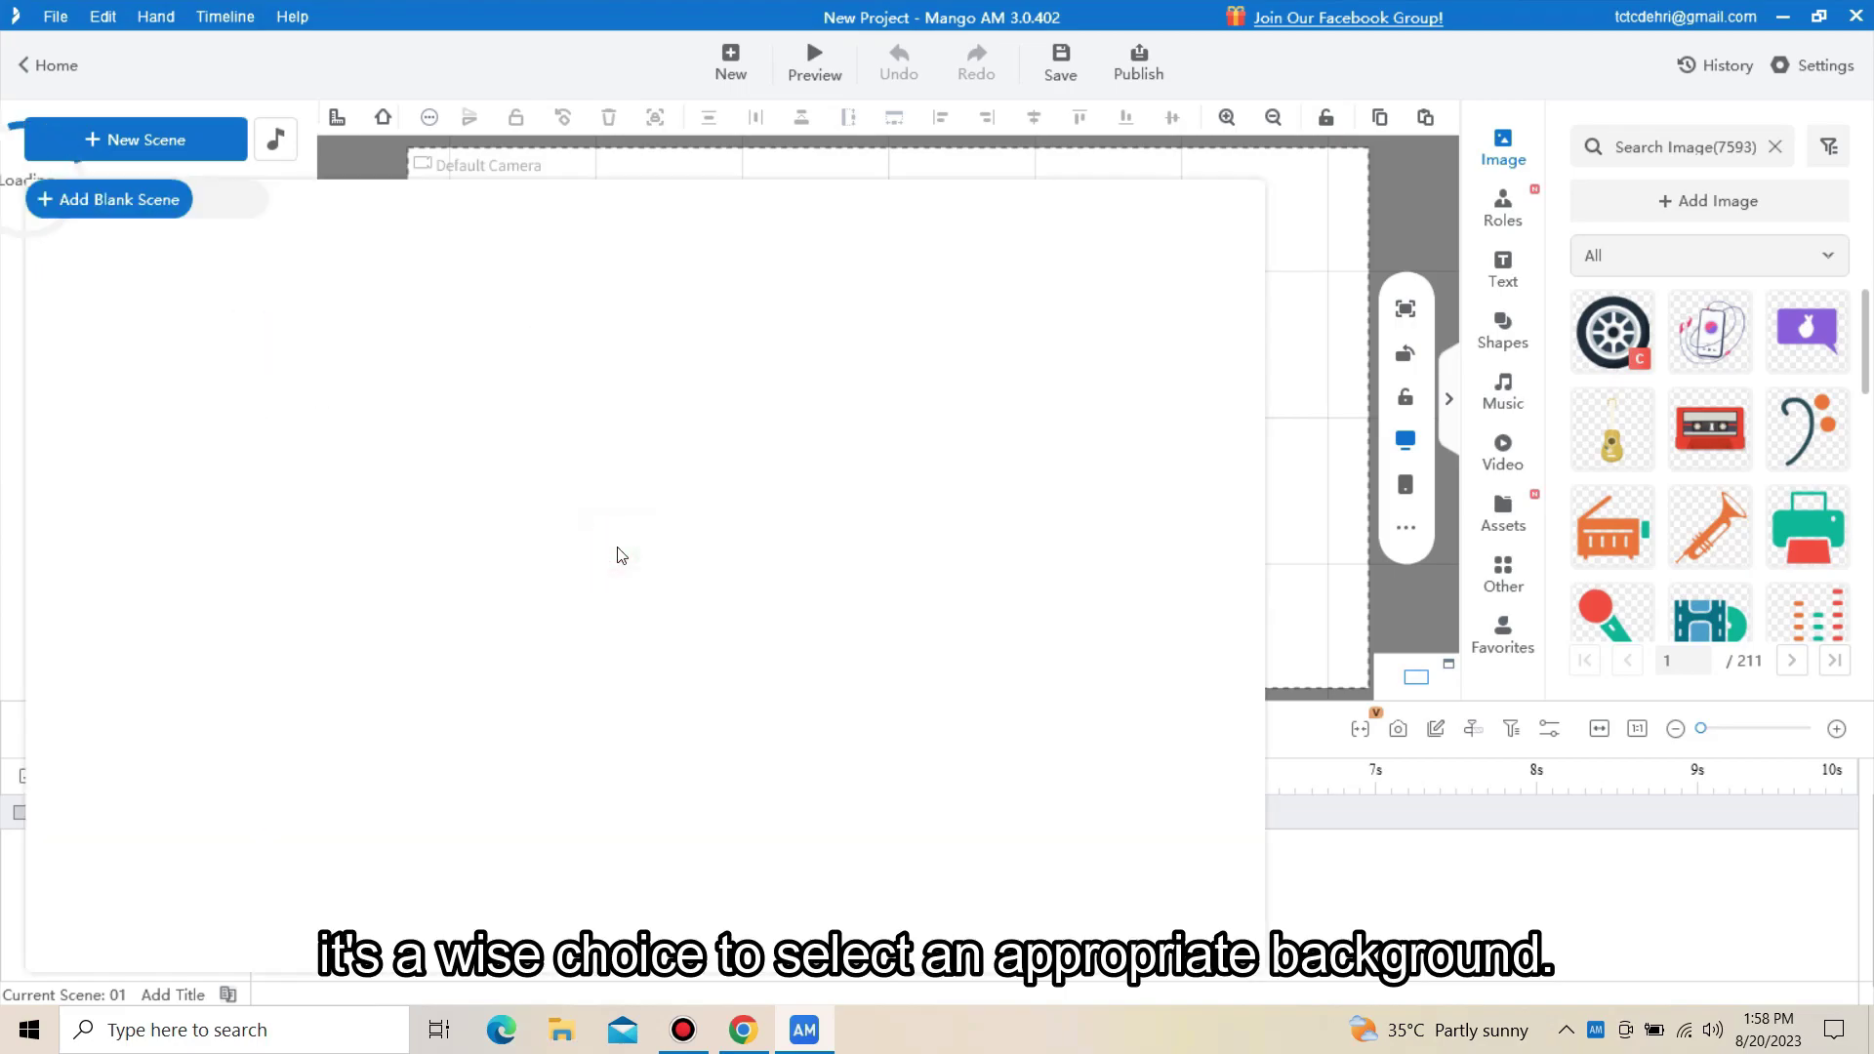
scroll(1098, 605, "down", 7)
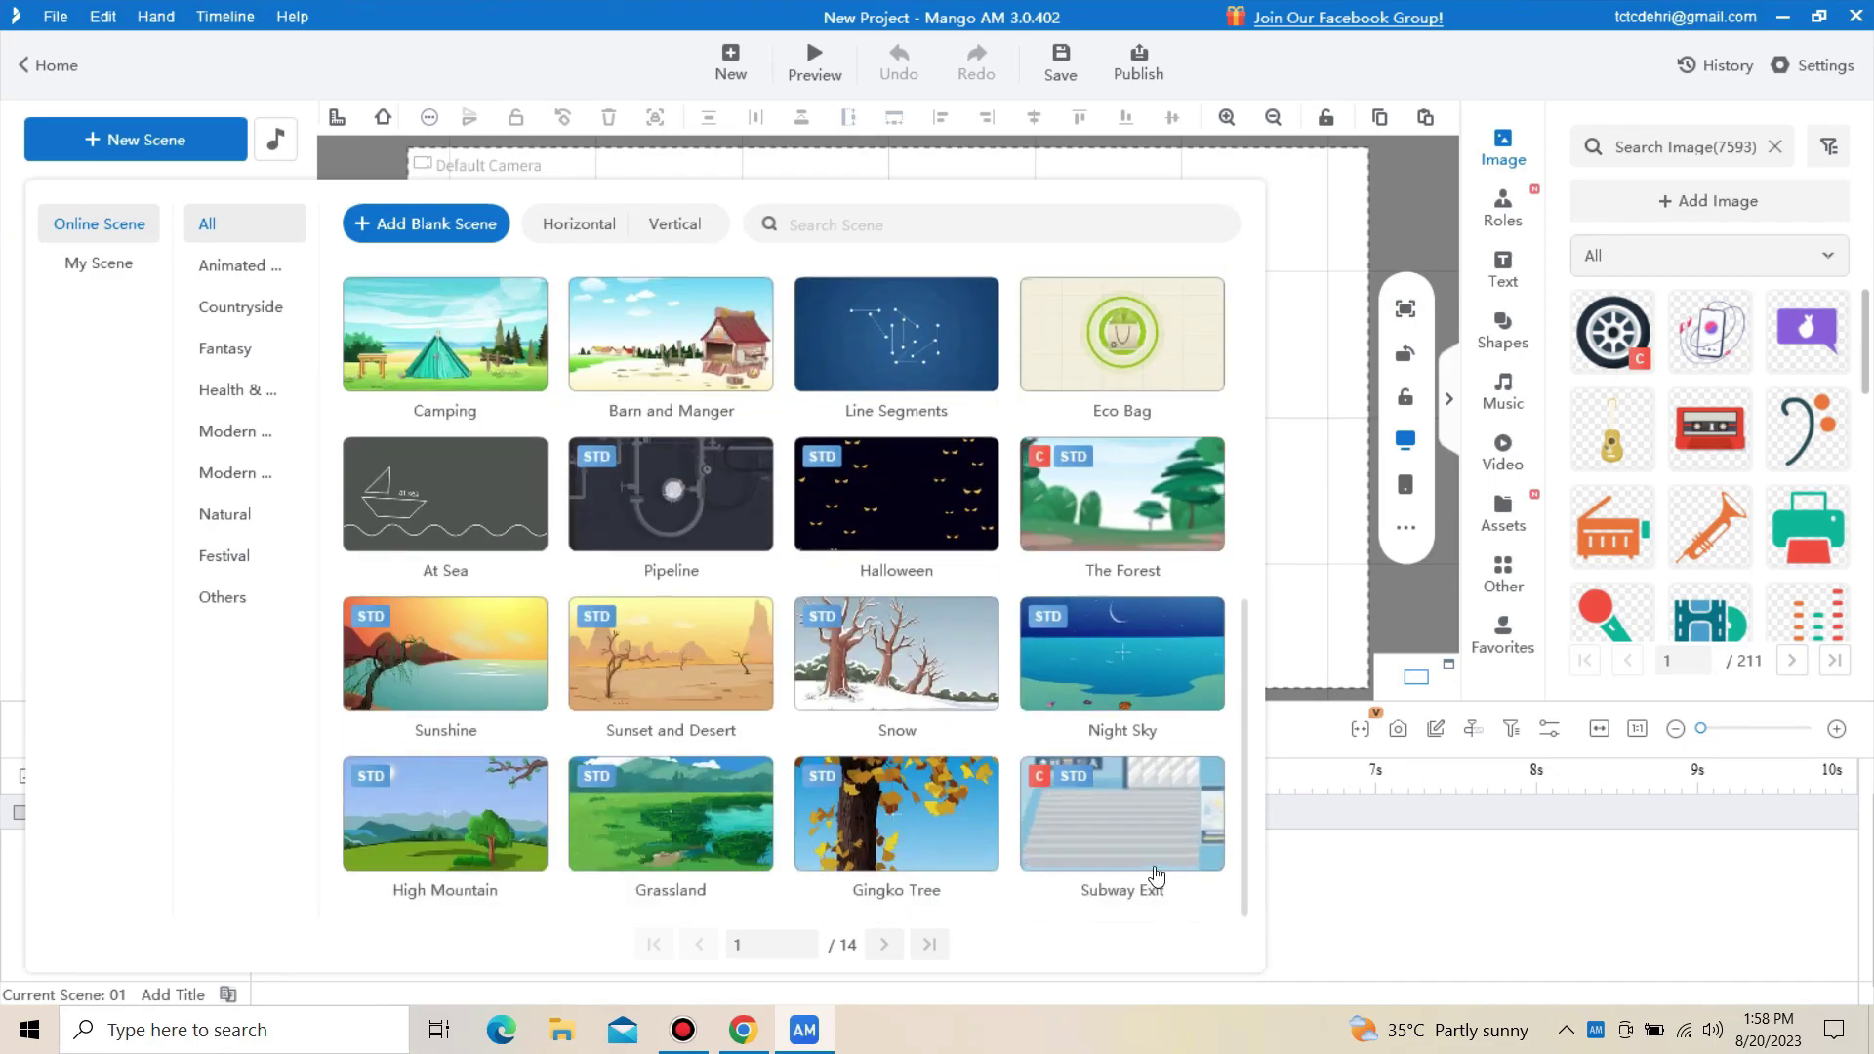
left_click(1107, 828)
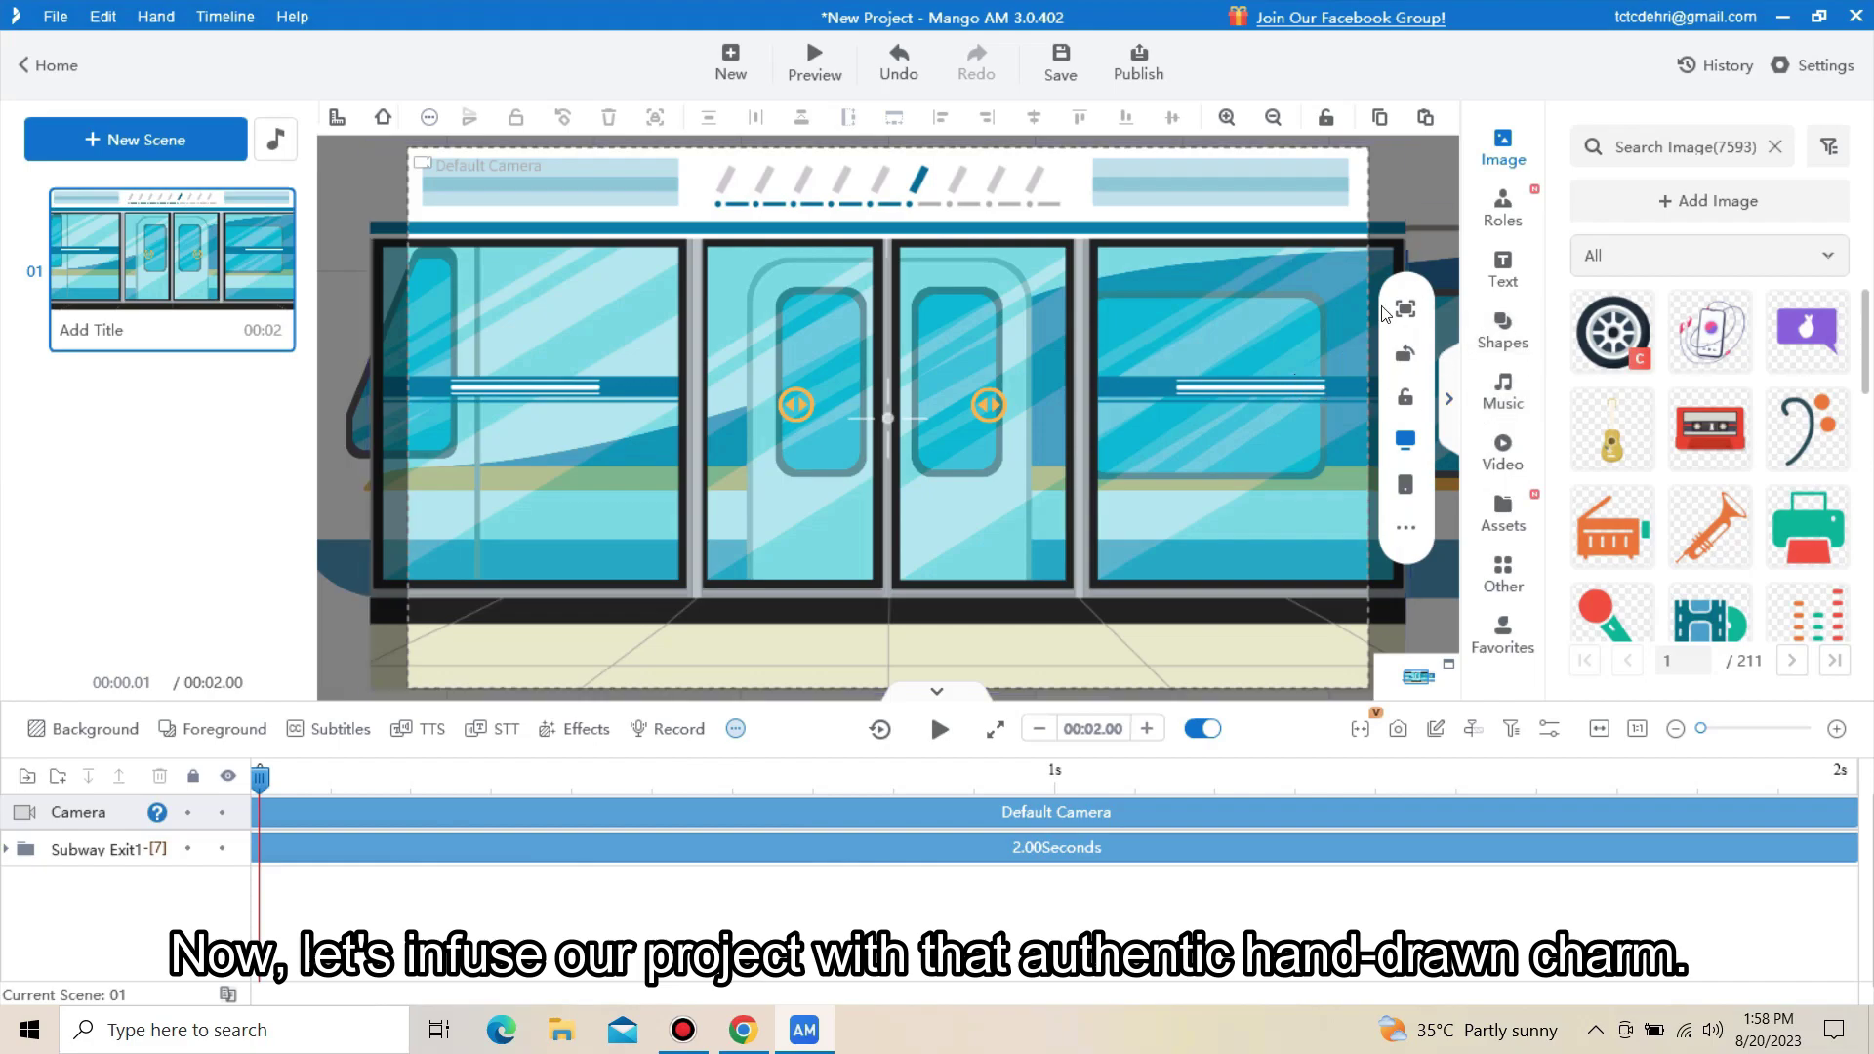
Step: Place a Commercial Text style near the top reading 'Mango AM - Hand drawn tutorial'
left_click(1503, 282)
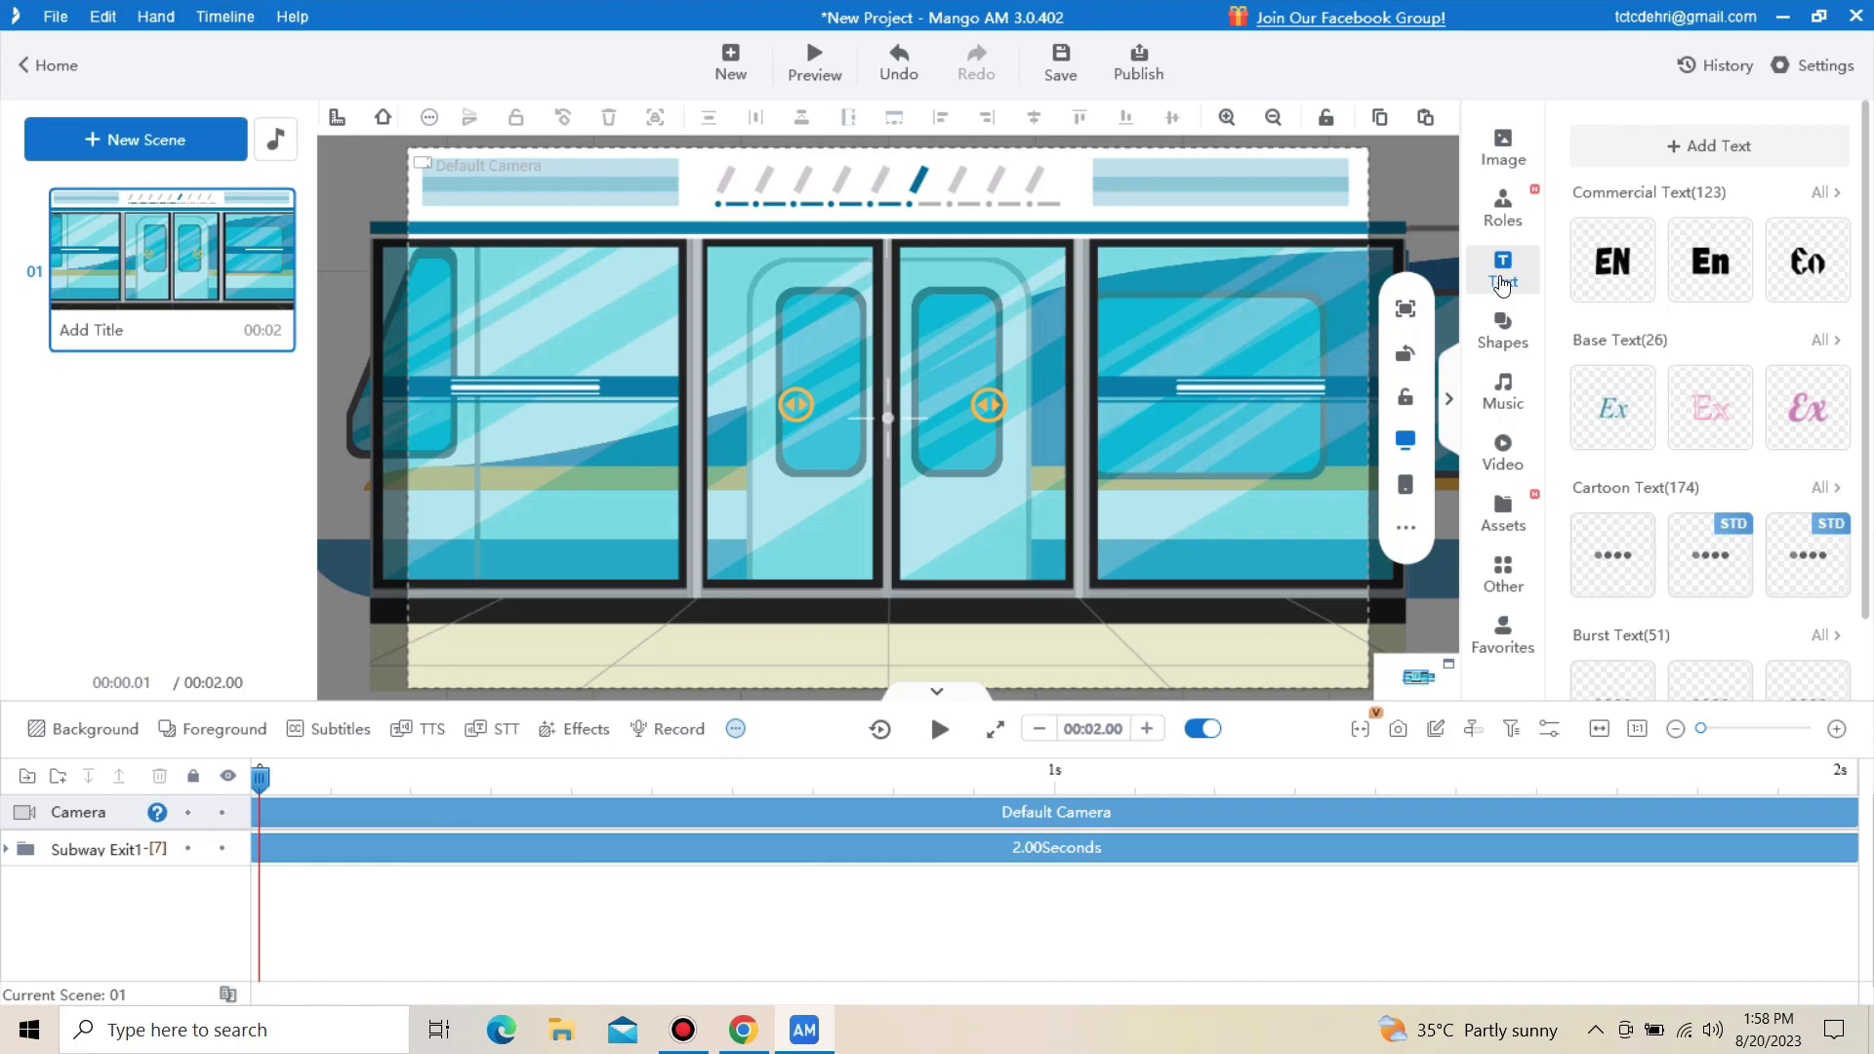
left_click(1833, 198)
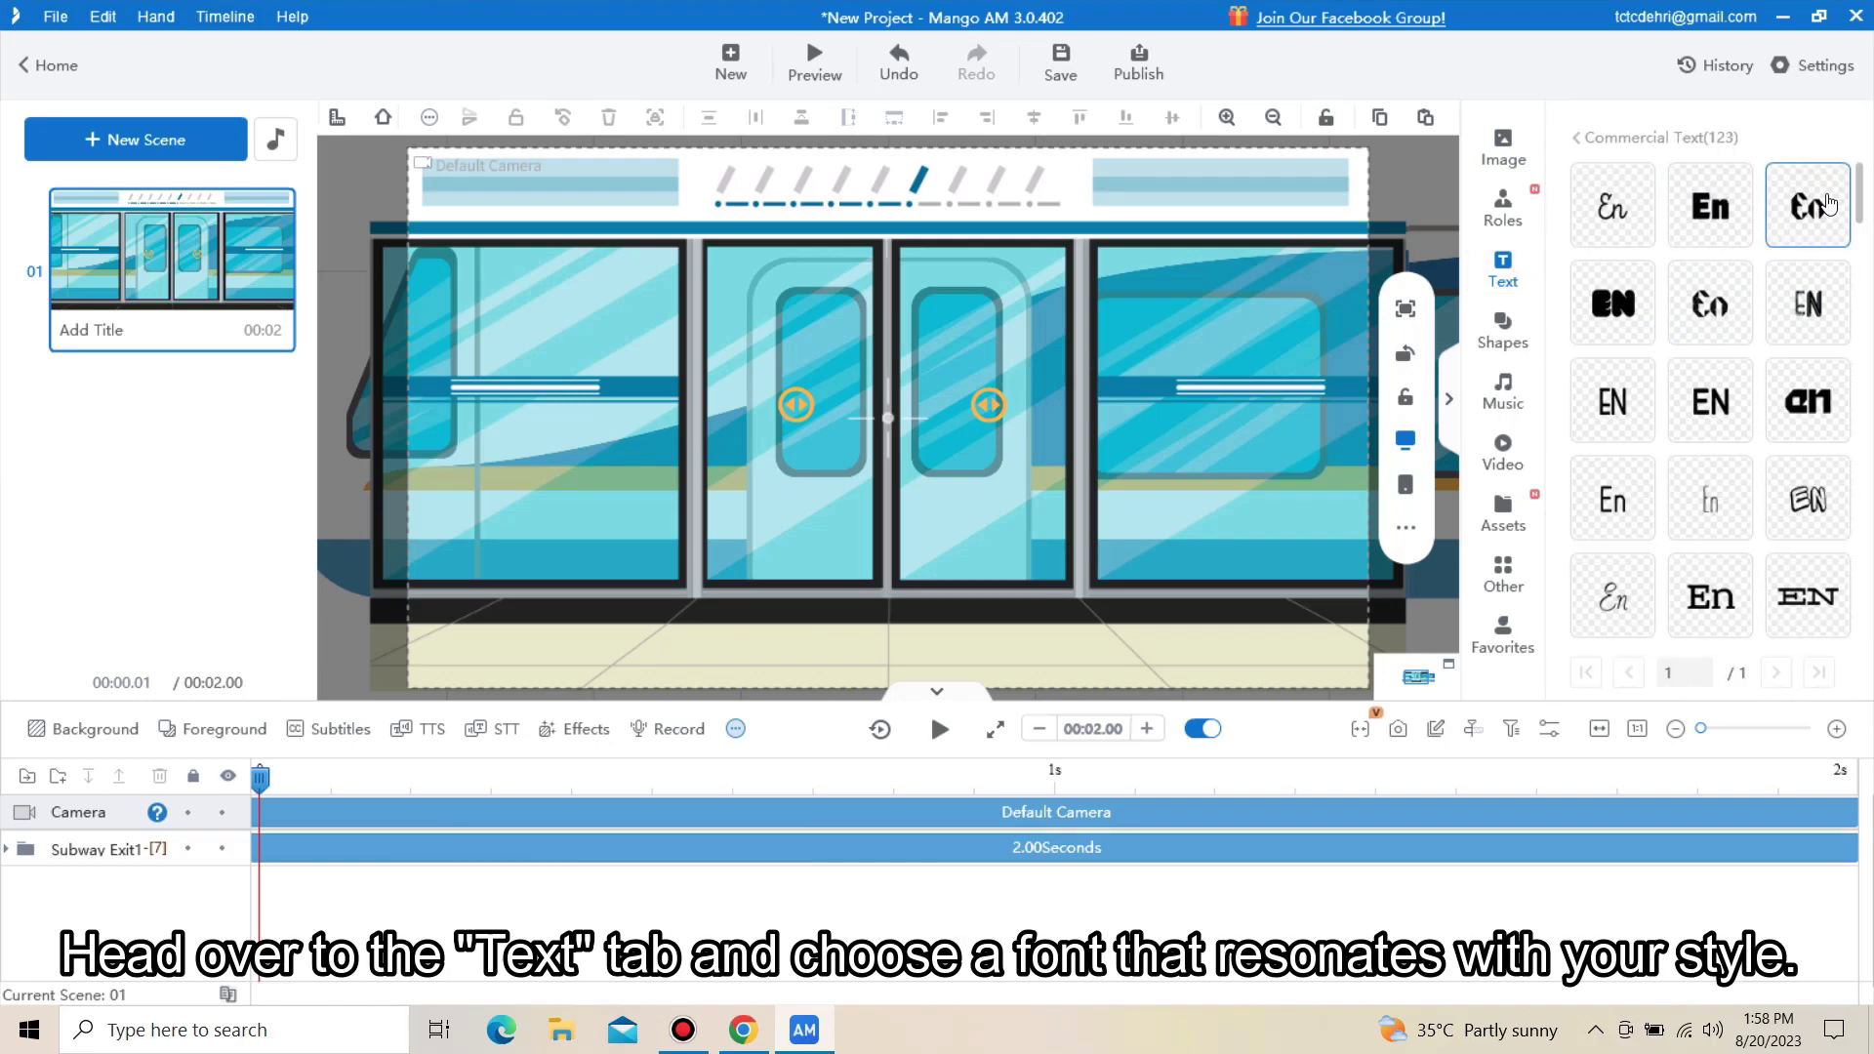
scroll(1811, 381, "down", 5)
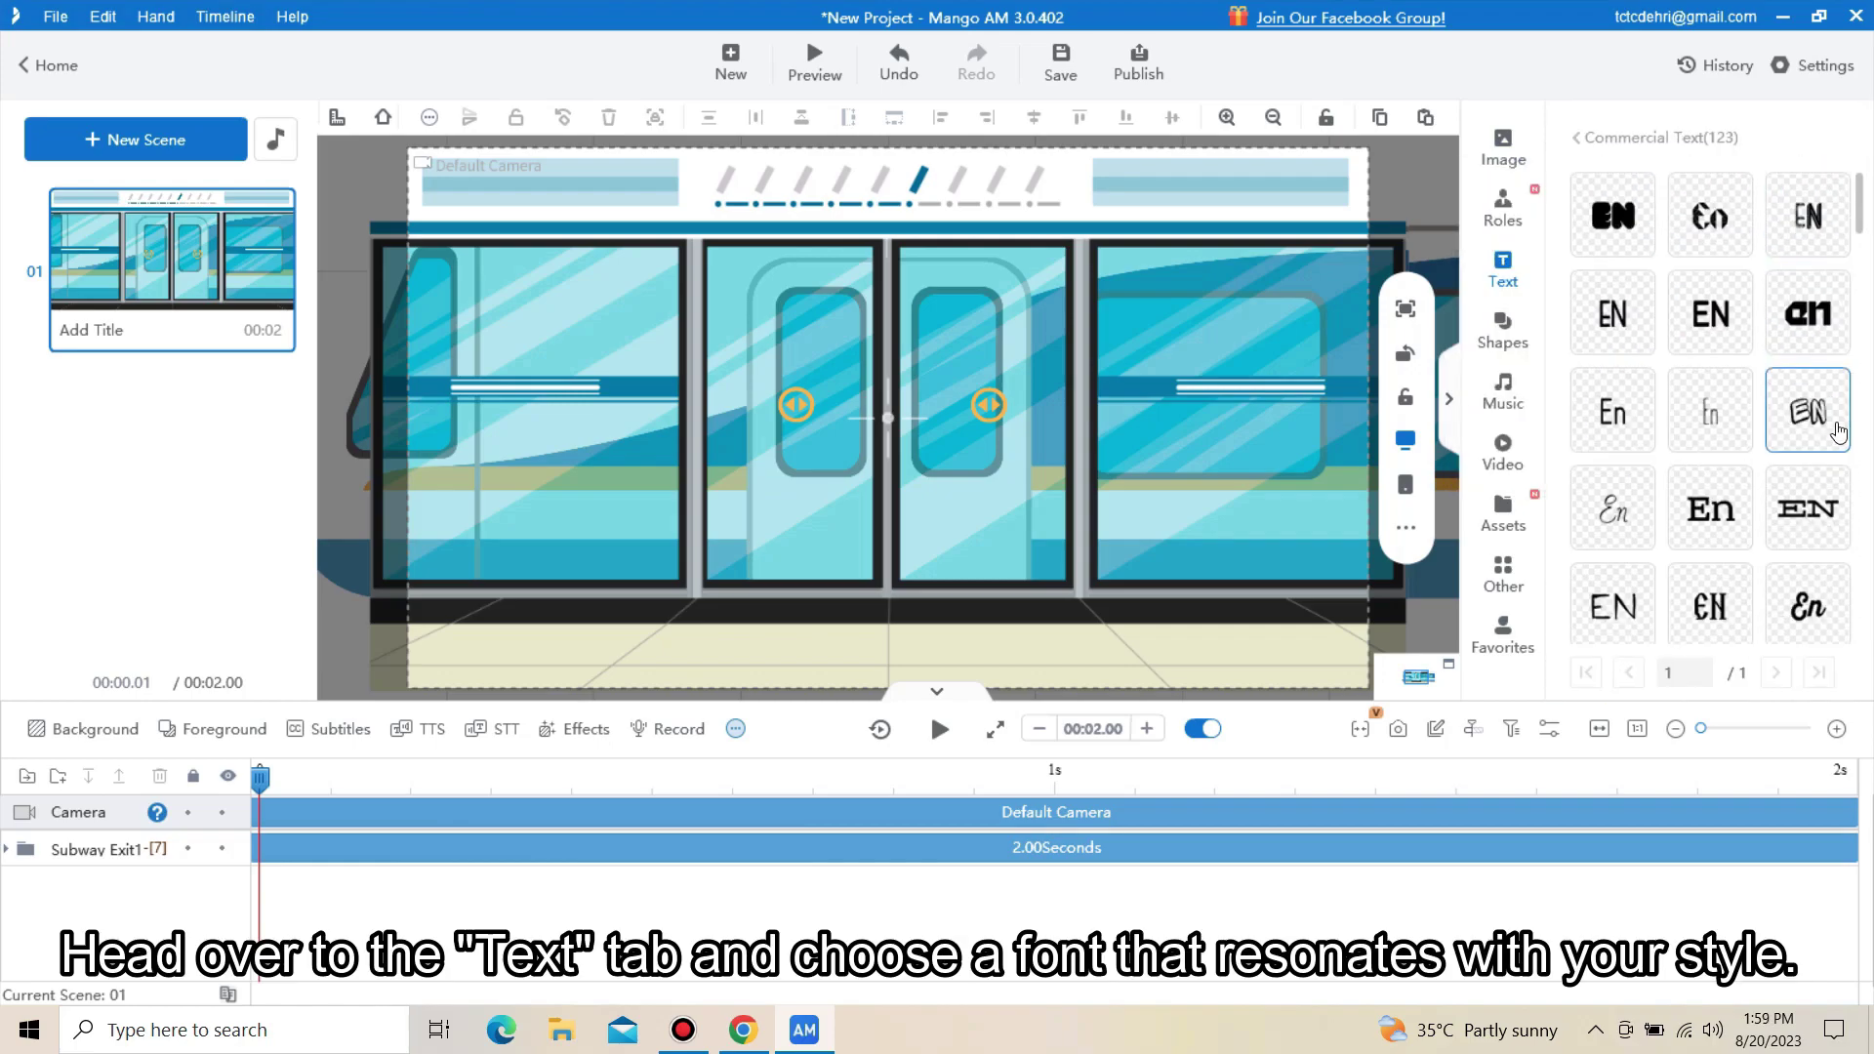
scroll(1831, 440, "down", 5)
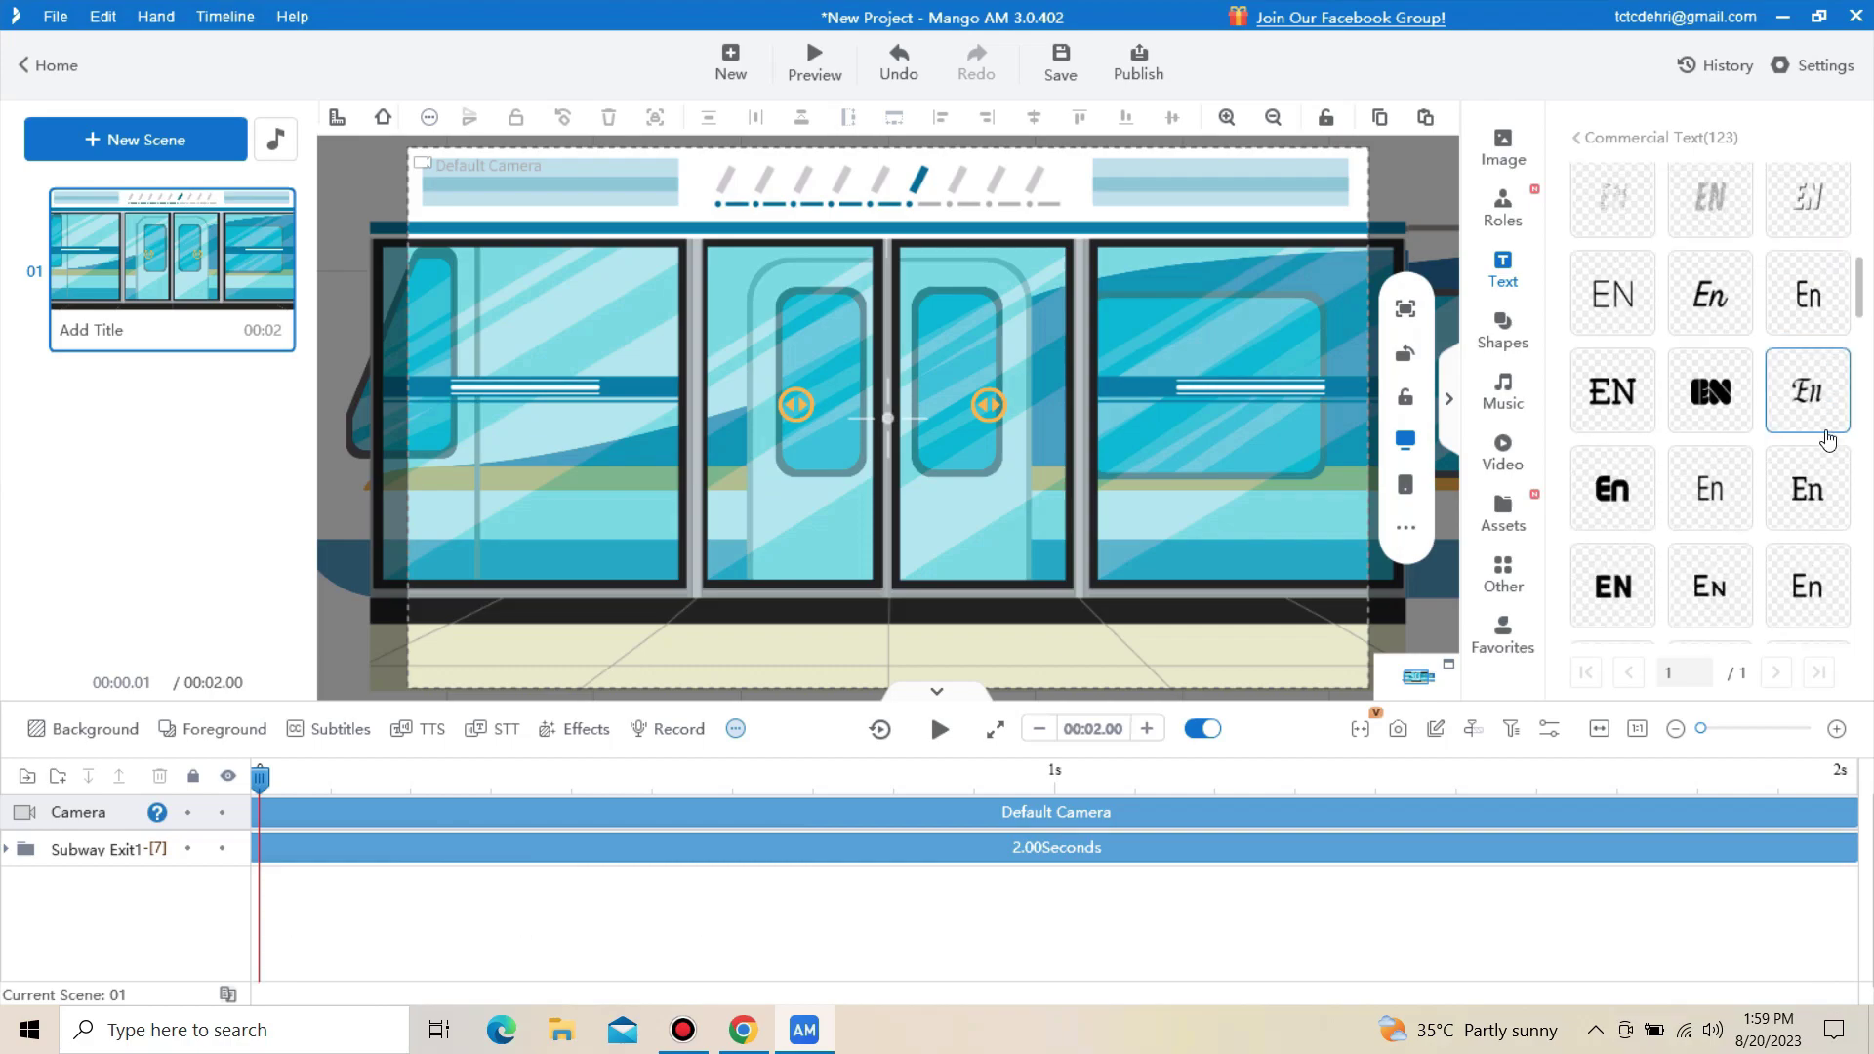
mouse_move(1823, 445)
scroll(1703, 401, "down", 5)
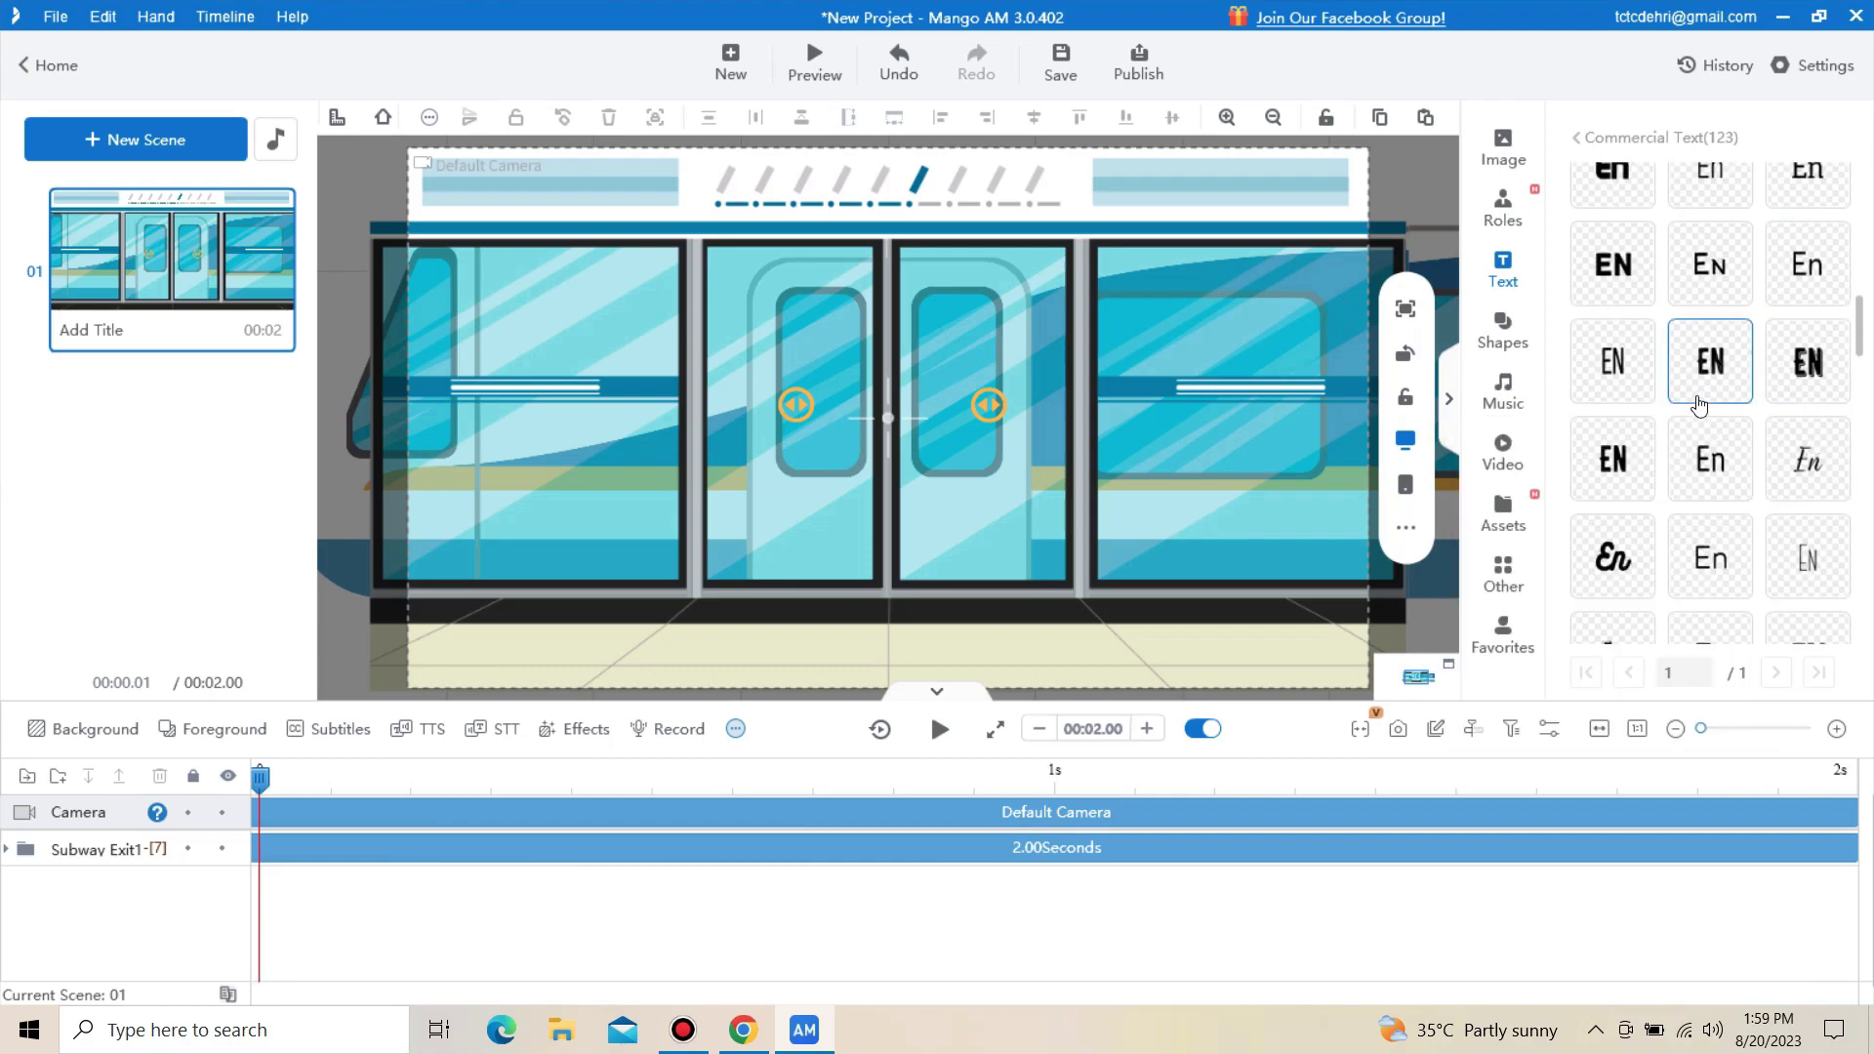
mouse_move(1699, 407)
left_mouse_down()
mouse_move(835, 316)
mouse_move(741, 229)
left_mouse_up()
key("ctrl+a")
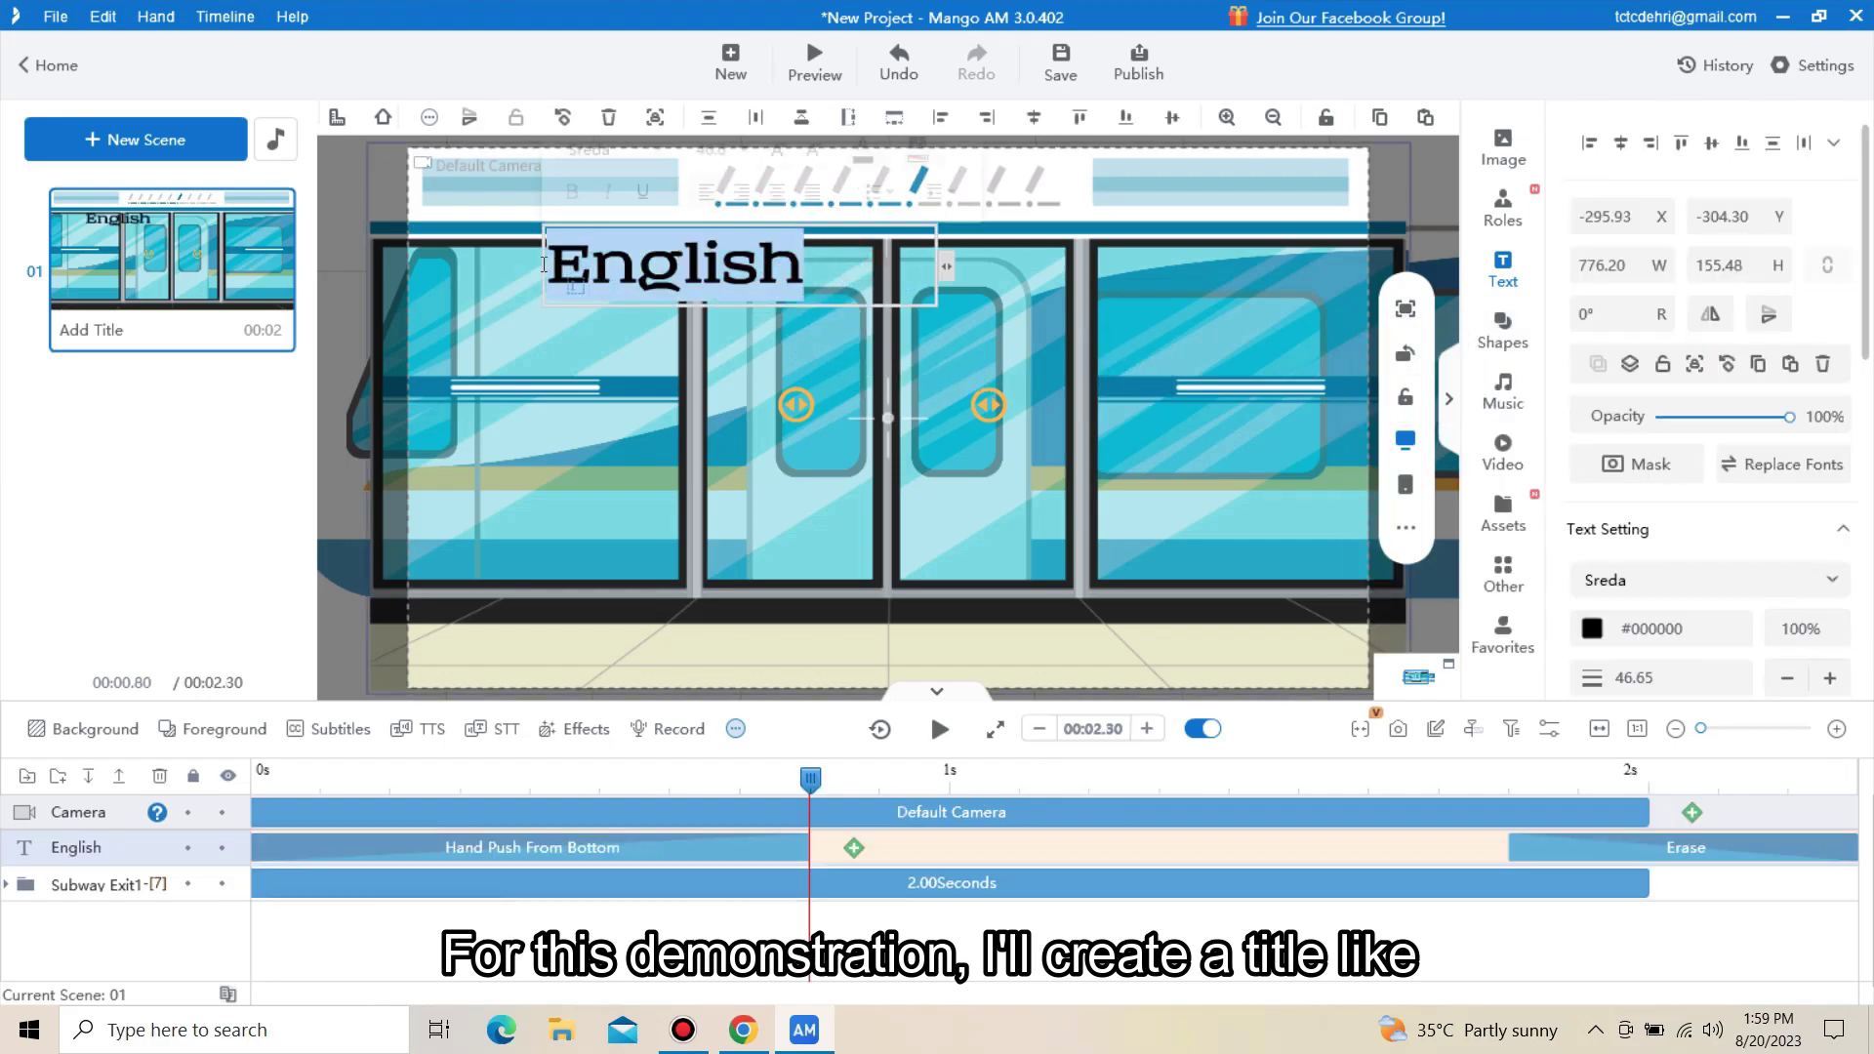
type("Mango AM")
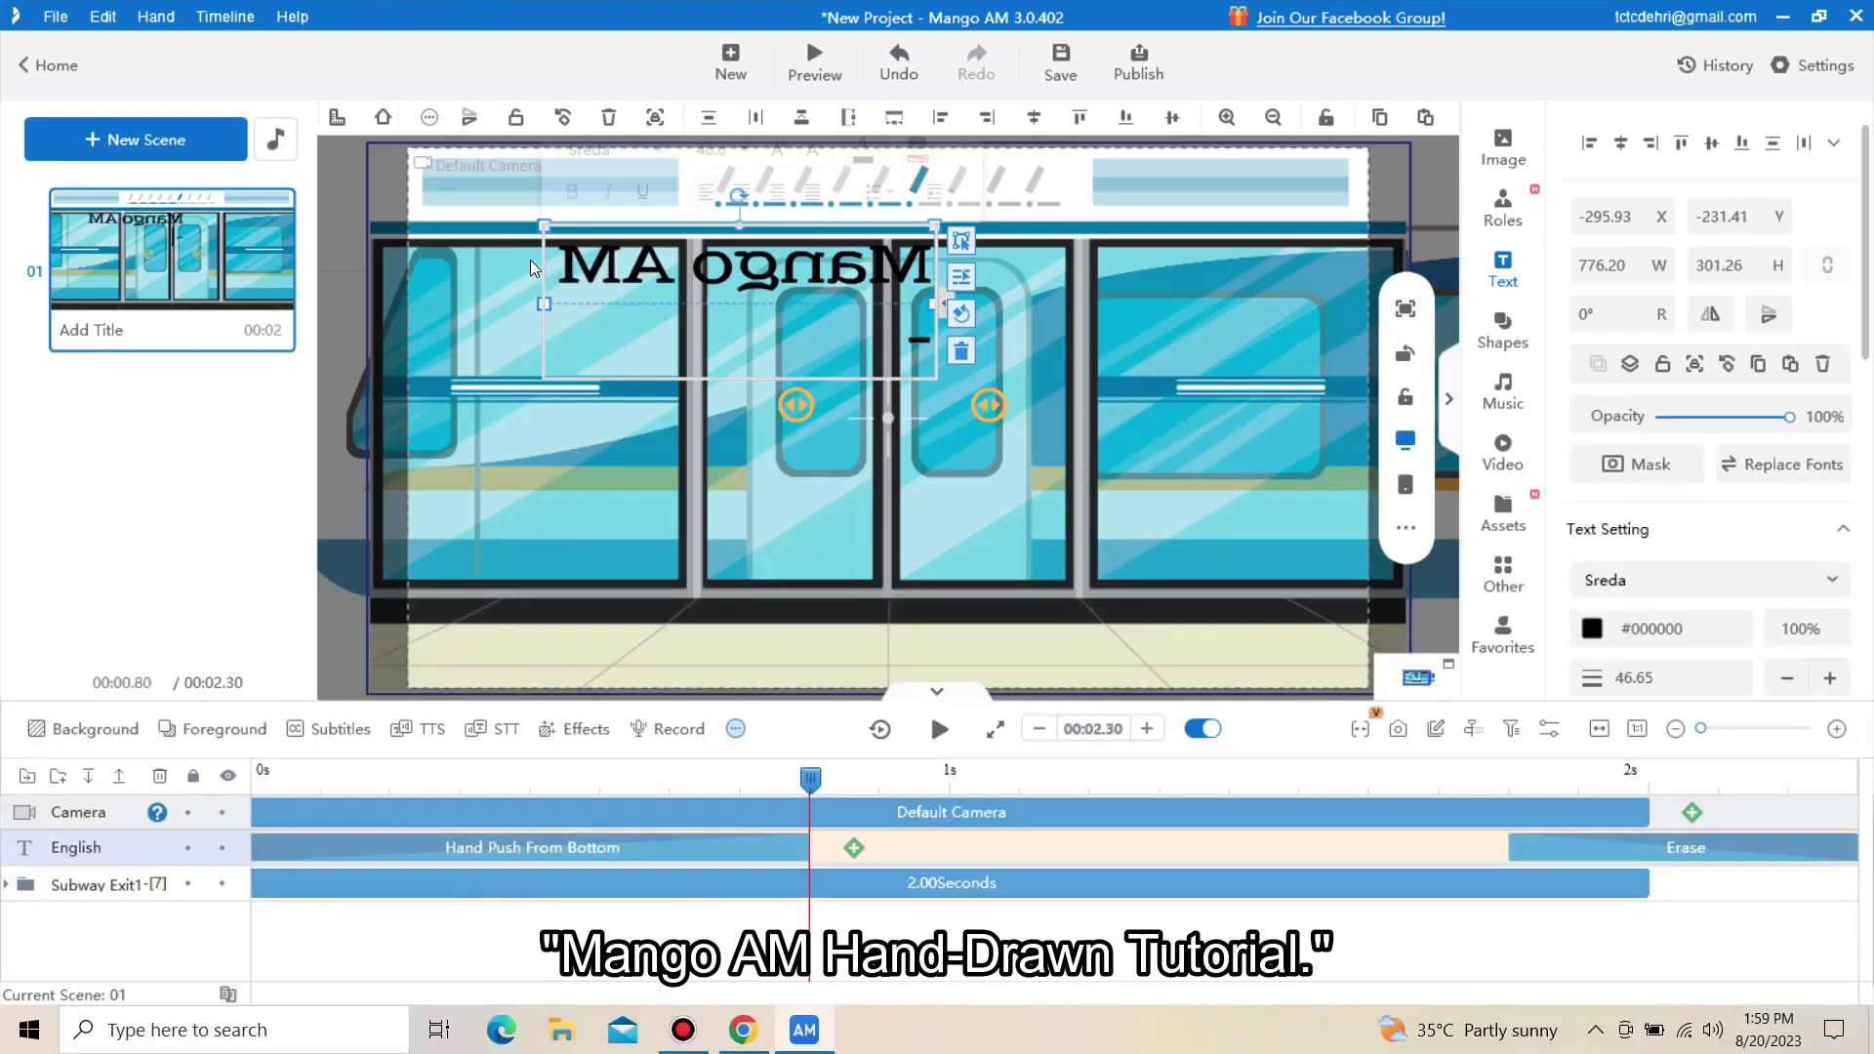
type(" - Hand drawn tutorial")
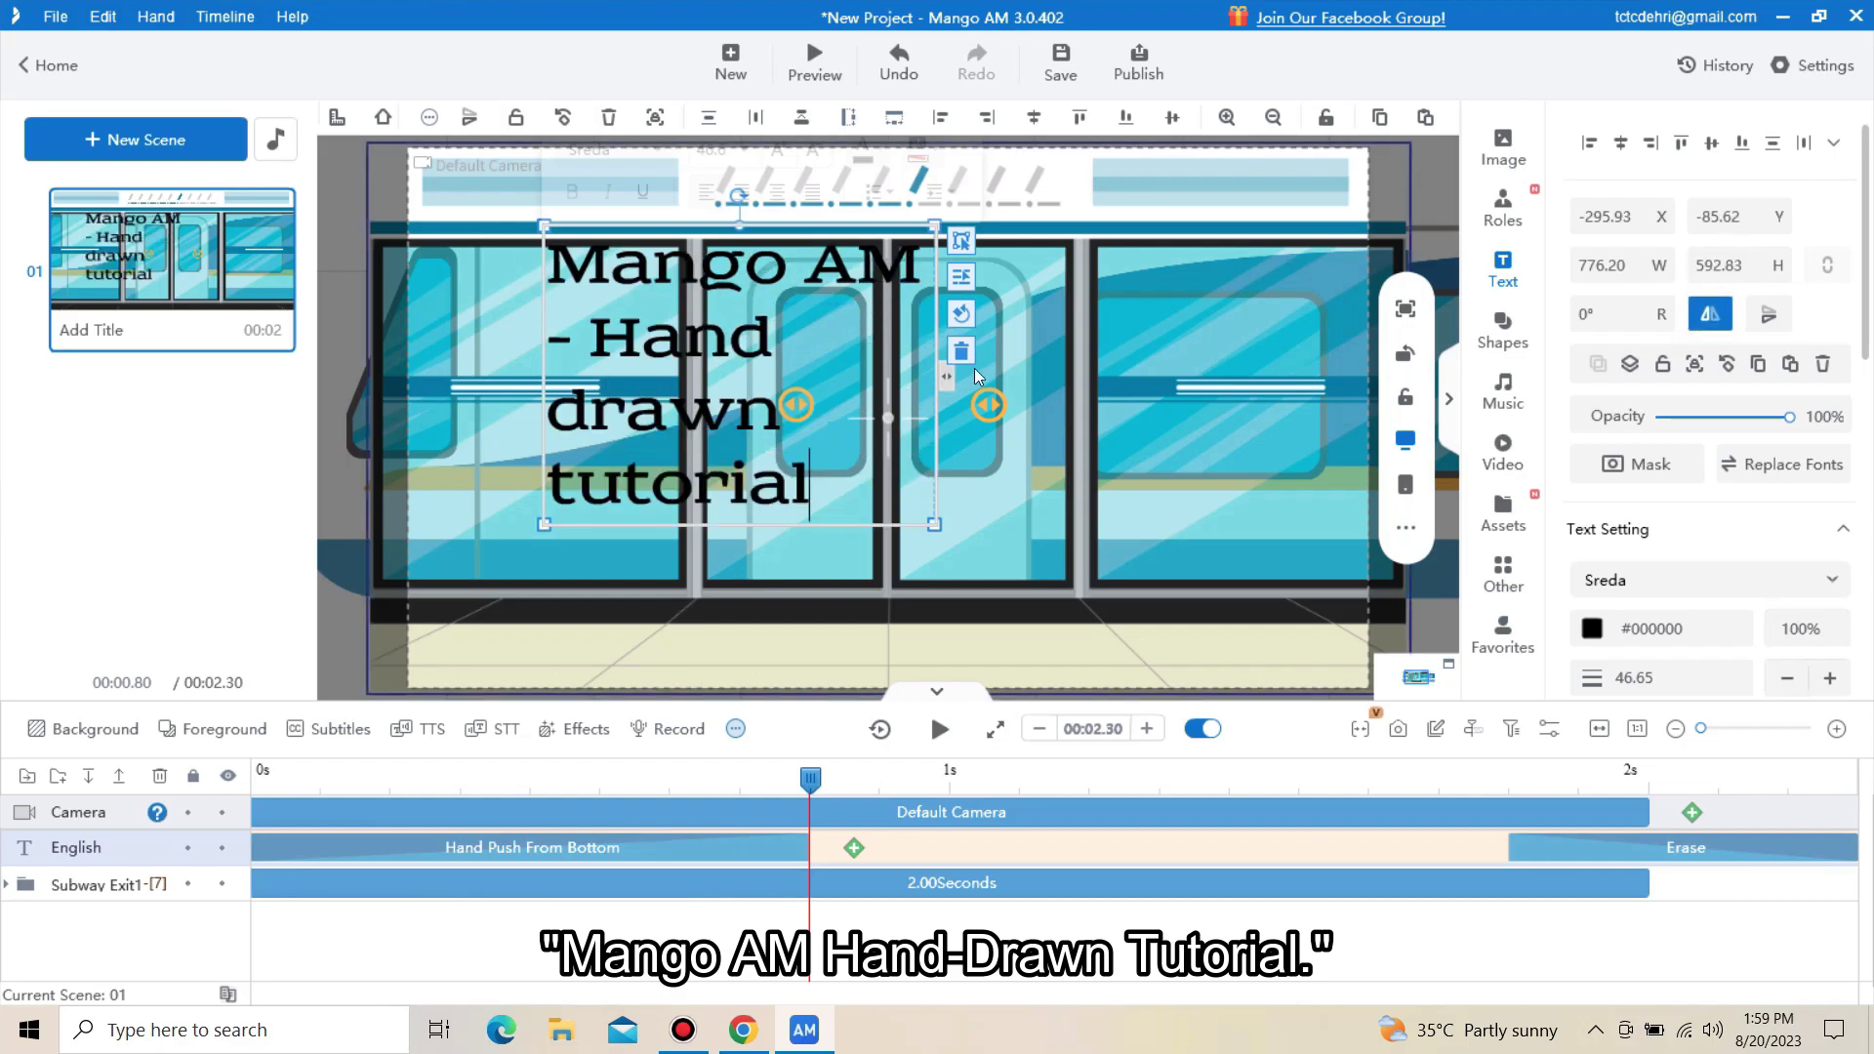
Step: Set the title to font size 30.66 and red colour #E50404
key("ctrl+a")
left_click(727, 149)
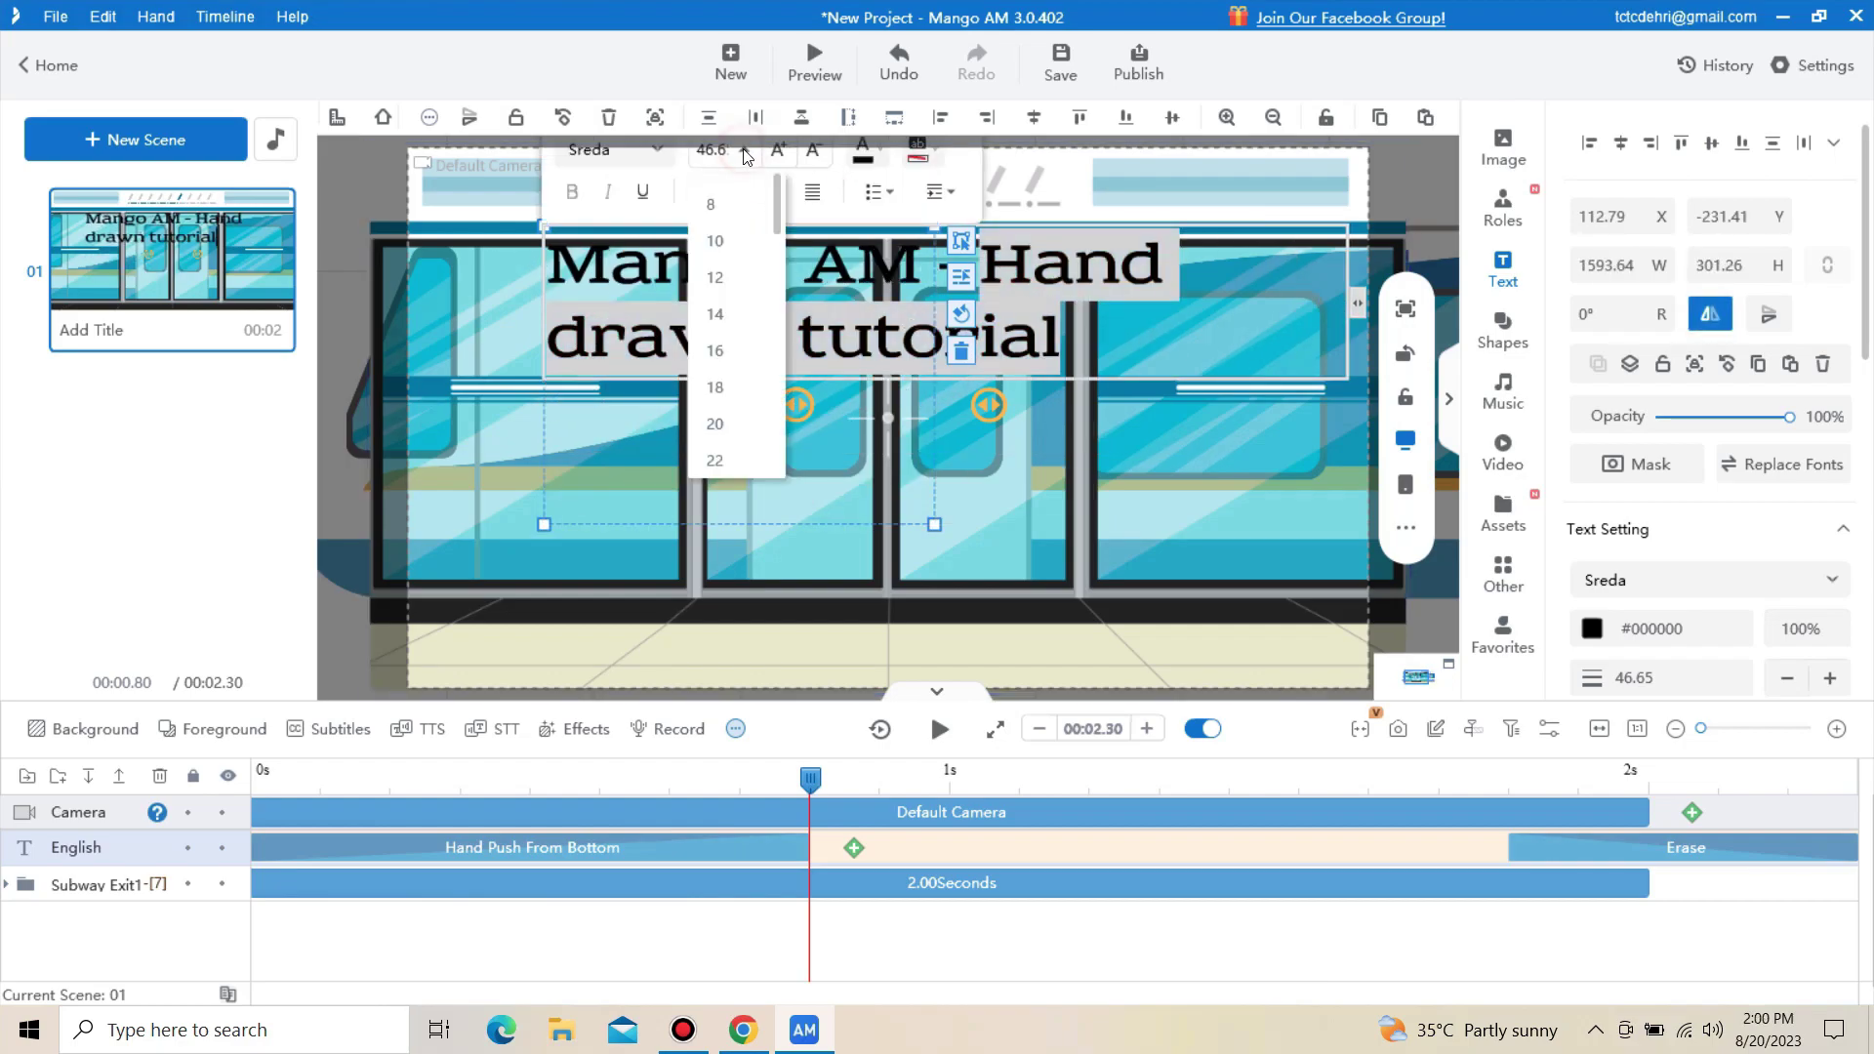
left_click(732, 323)
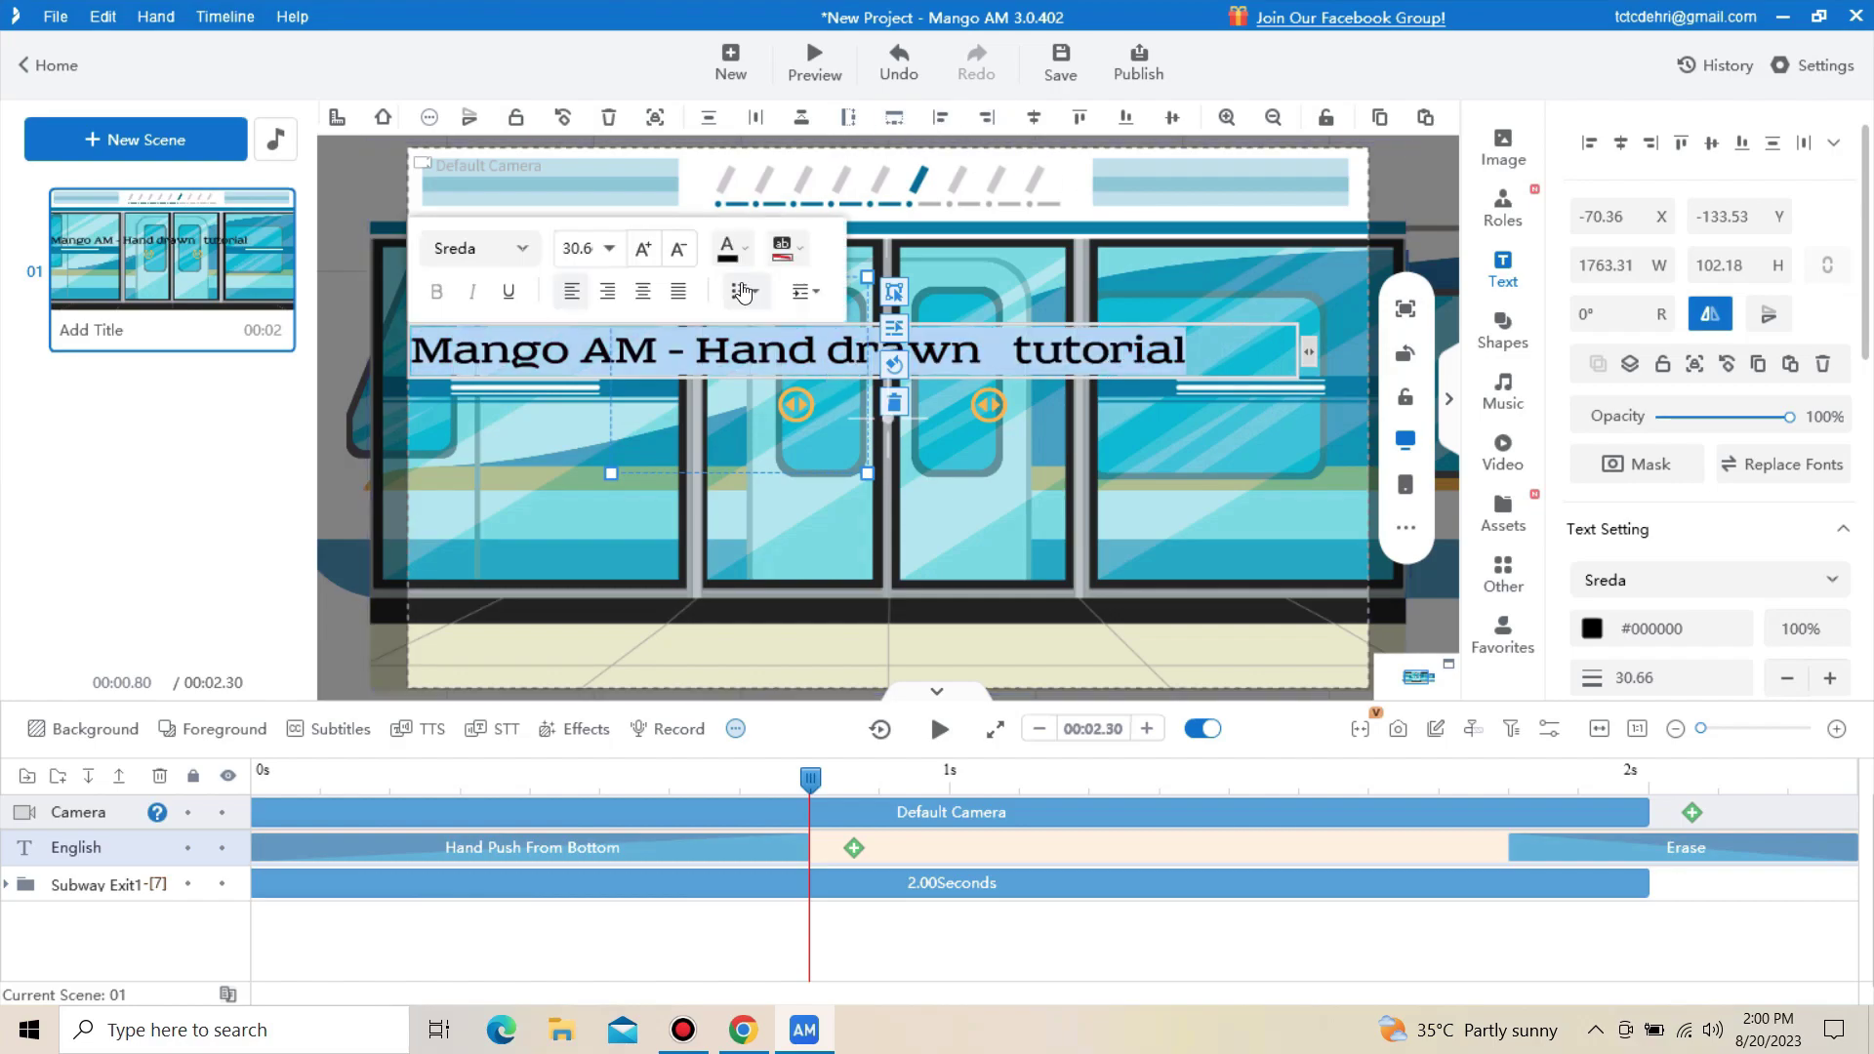
left_click(727, 251)
left_click(1005, 335)
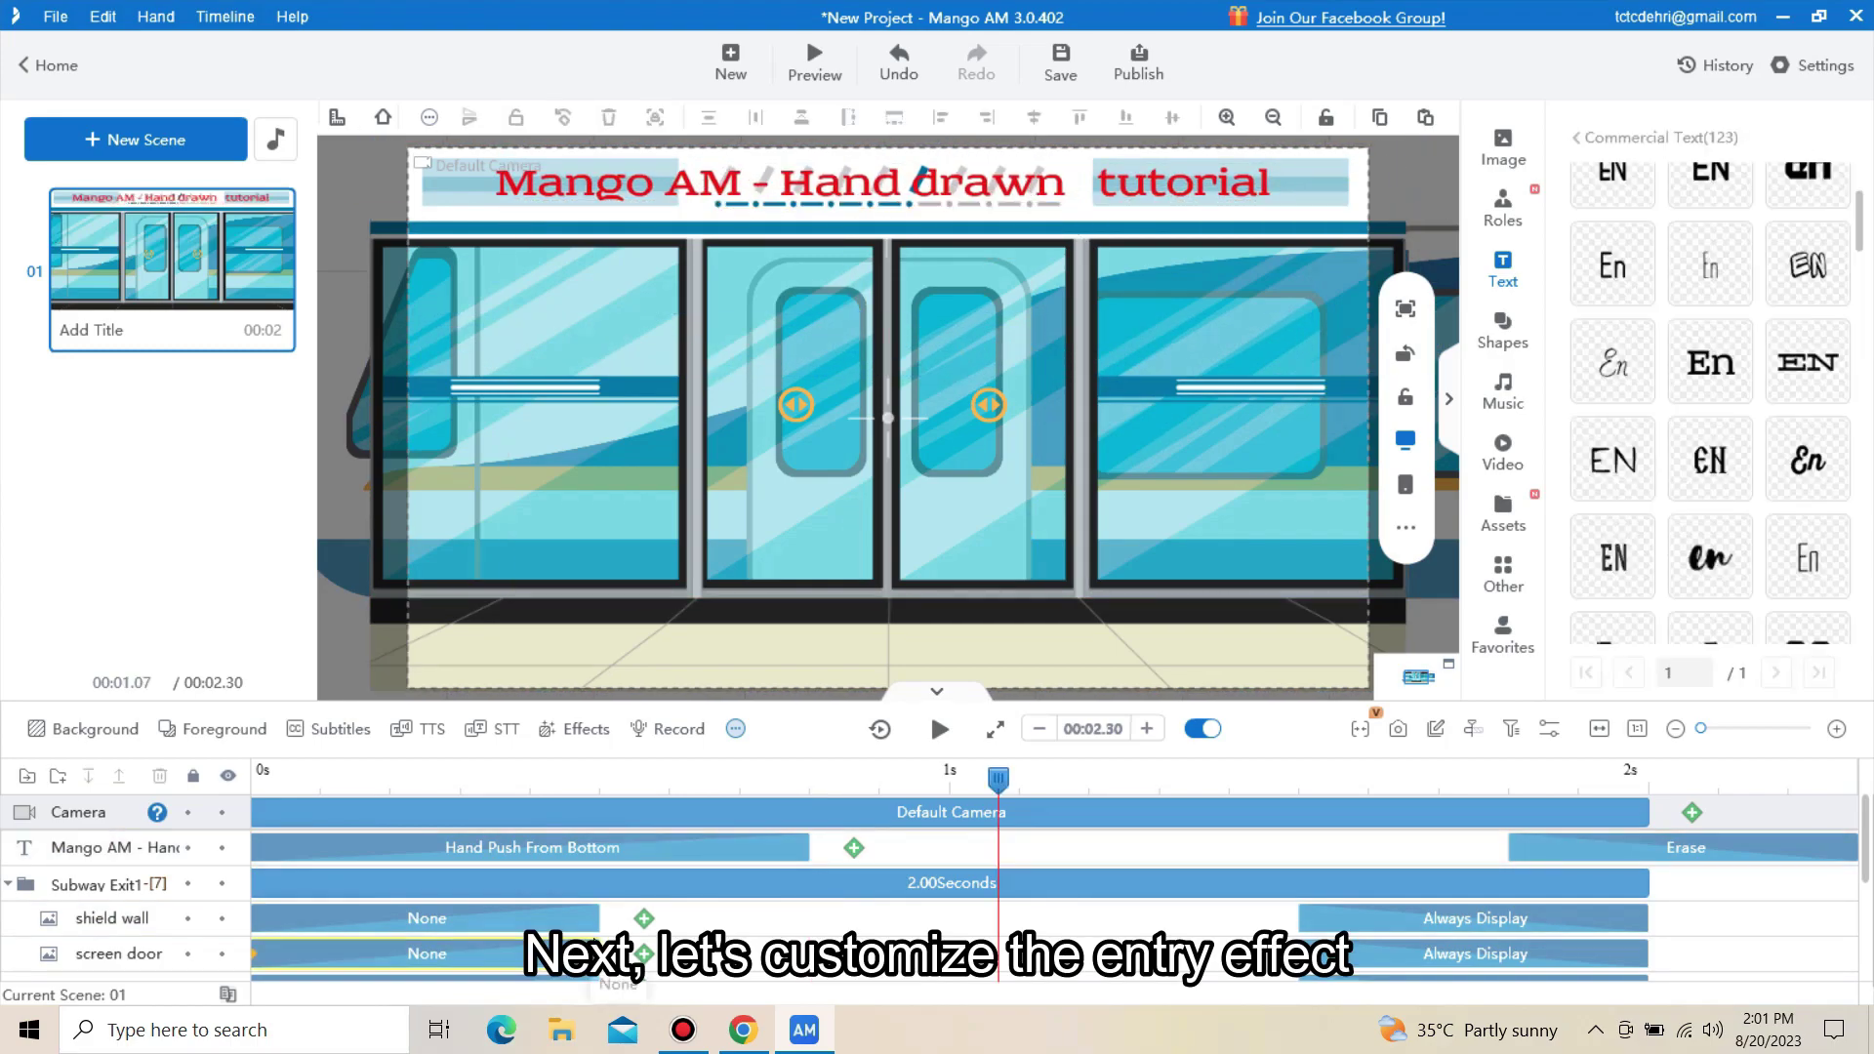
left_click(606, 847)
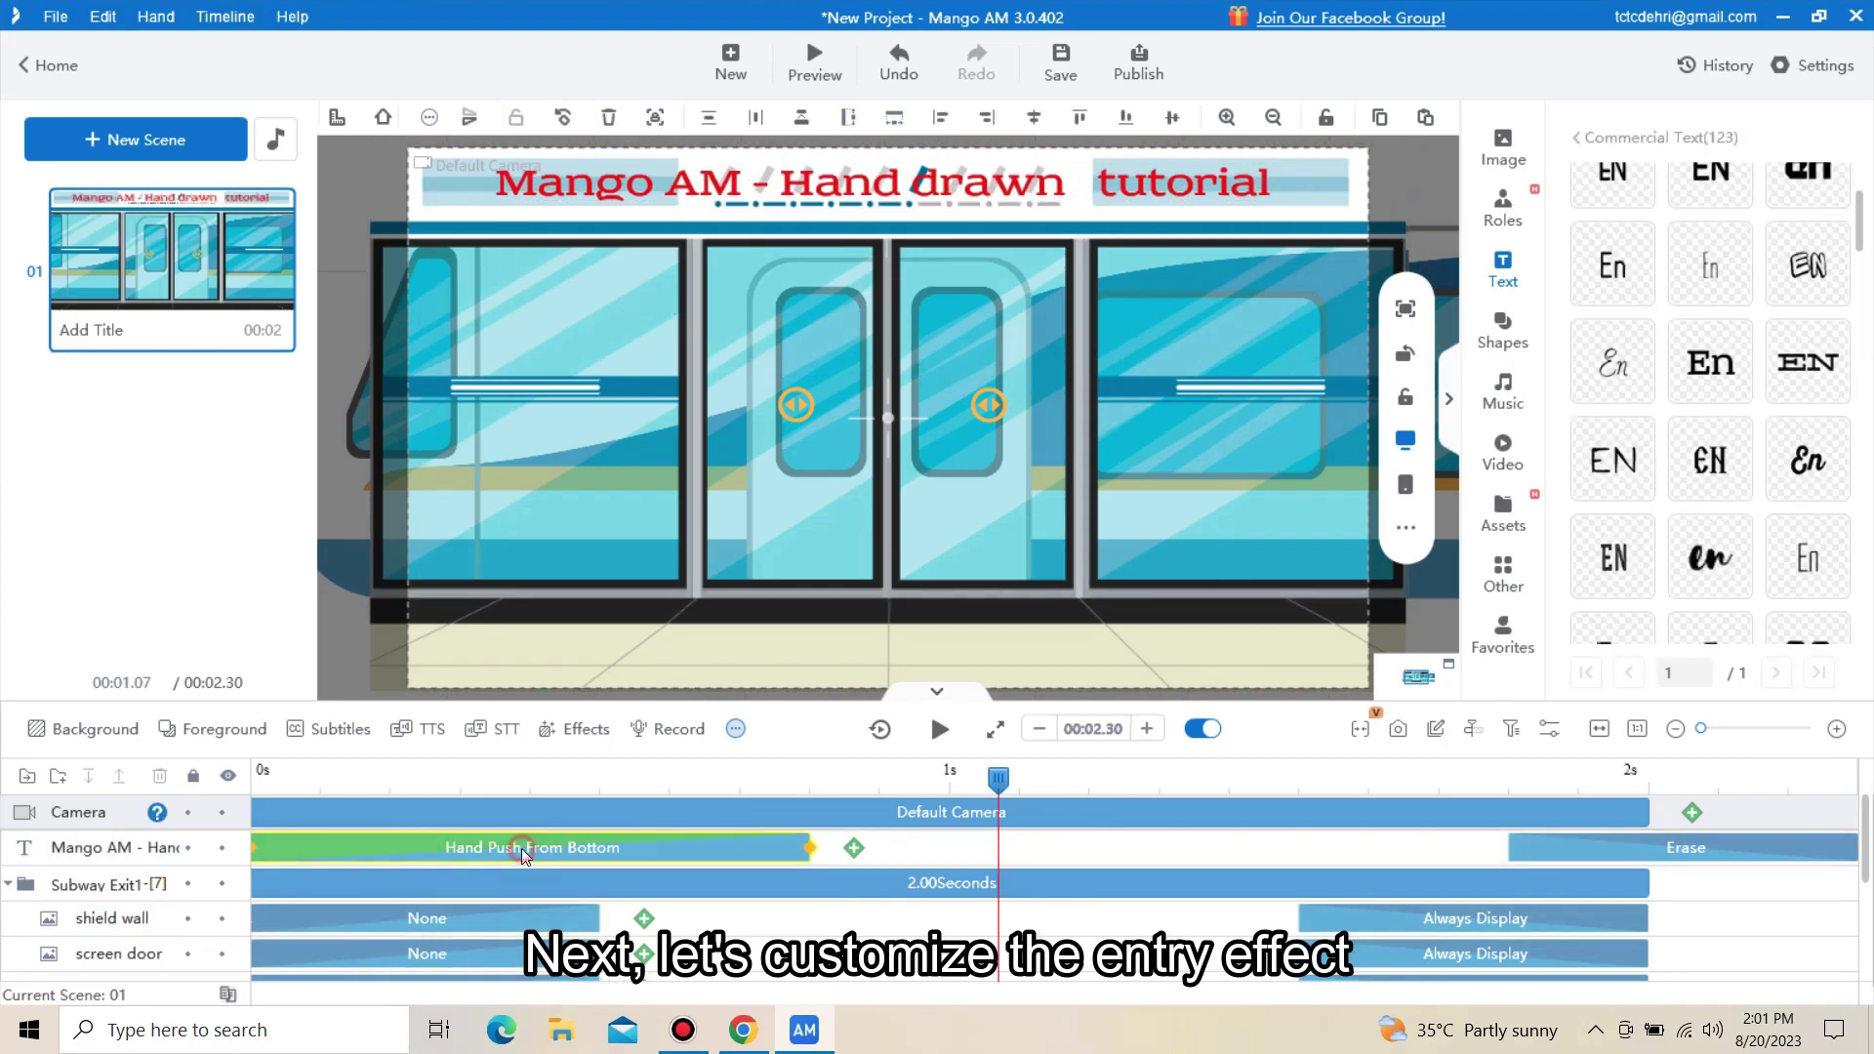
Step: Switch the title's entrance from Hand Push From Bottom to Sketch with a different hand image, then preview
left_click(605, 847)
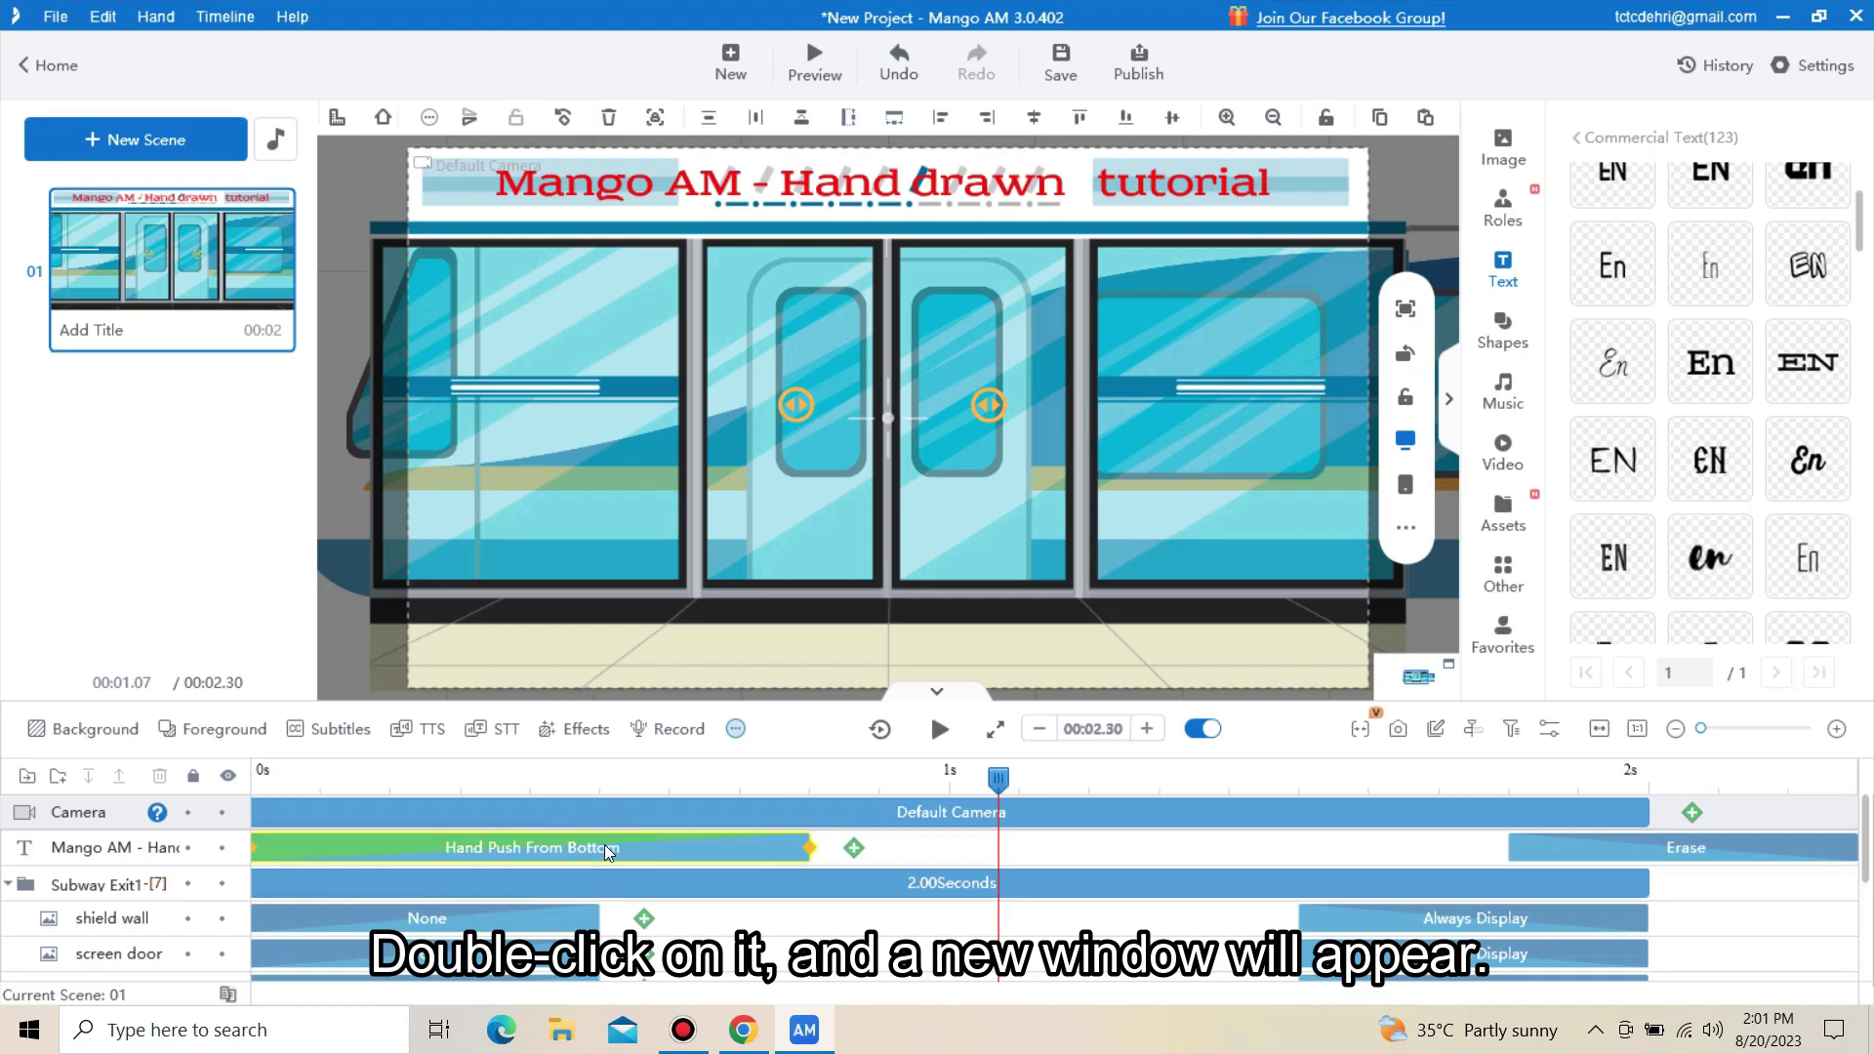
double_click(606, 846)
left_click(386, 252)
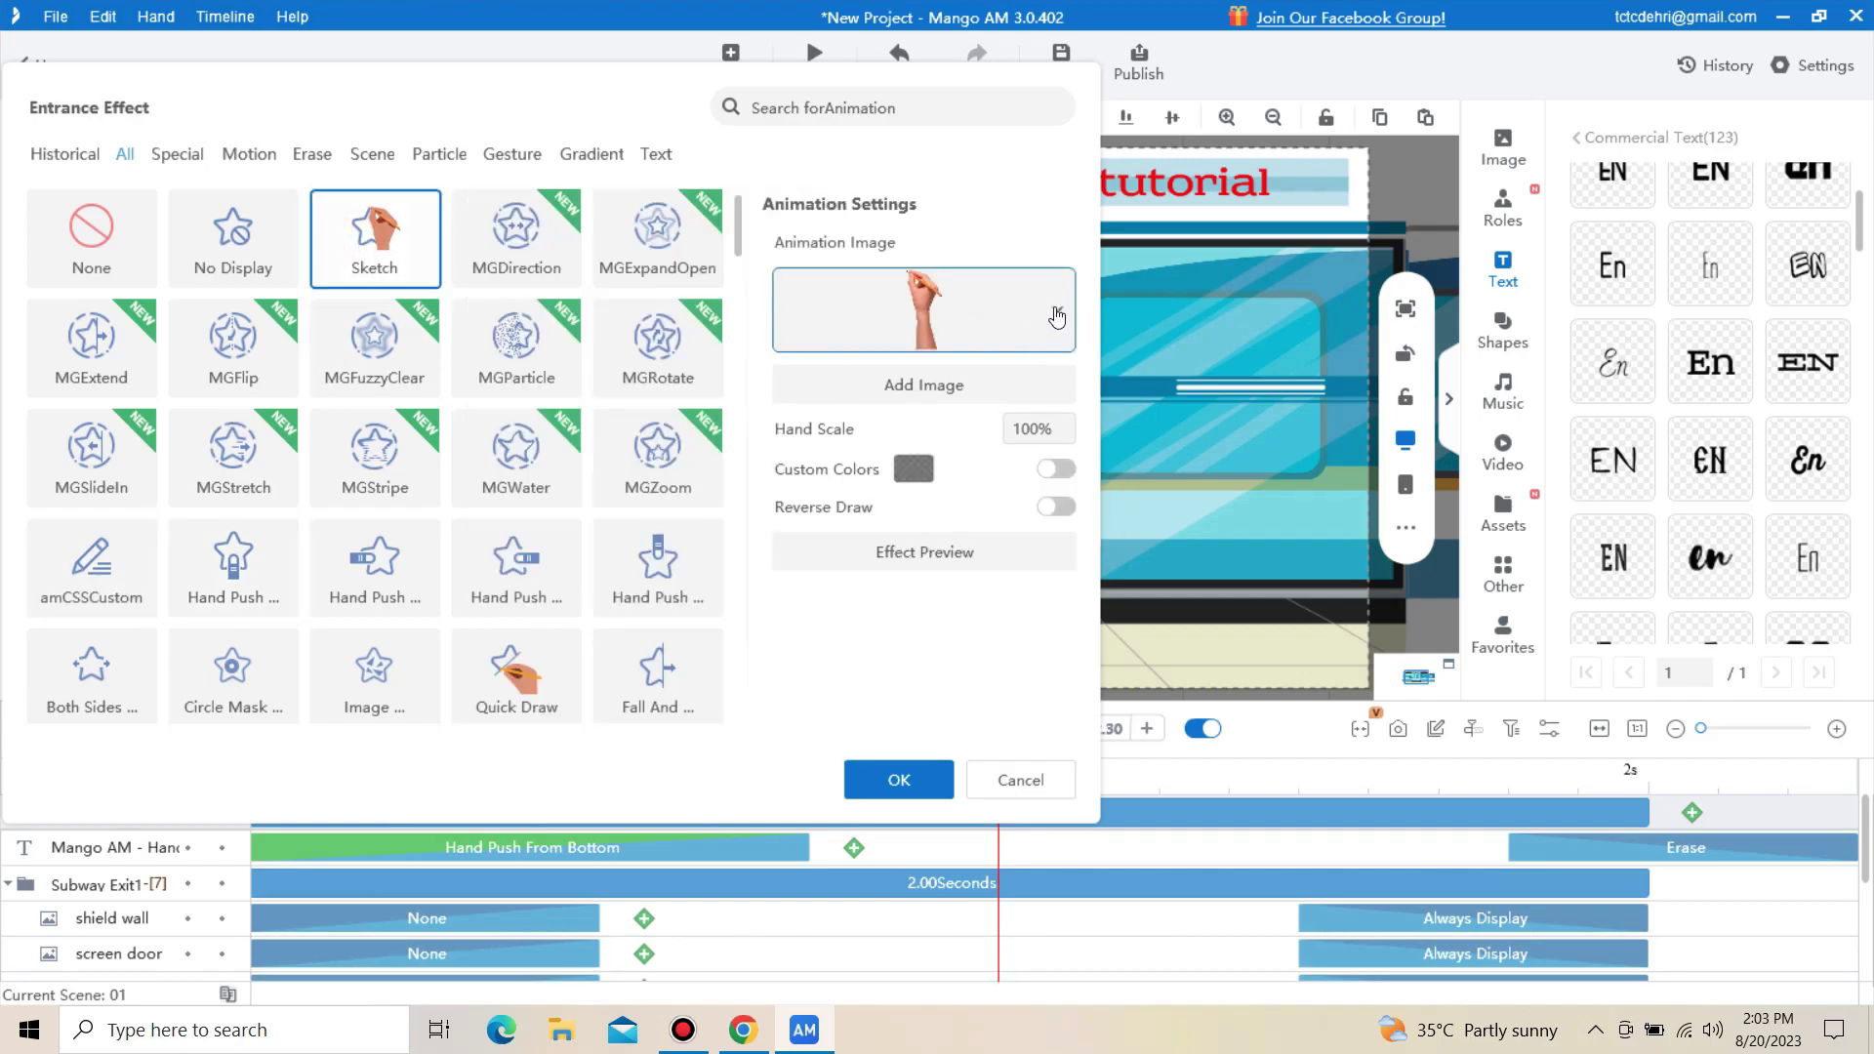
left_click(1058, 314)
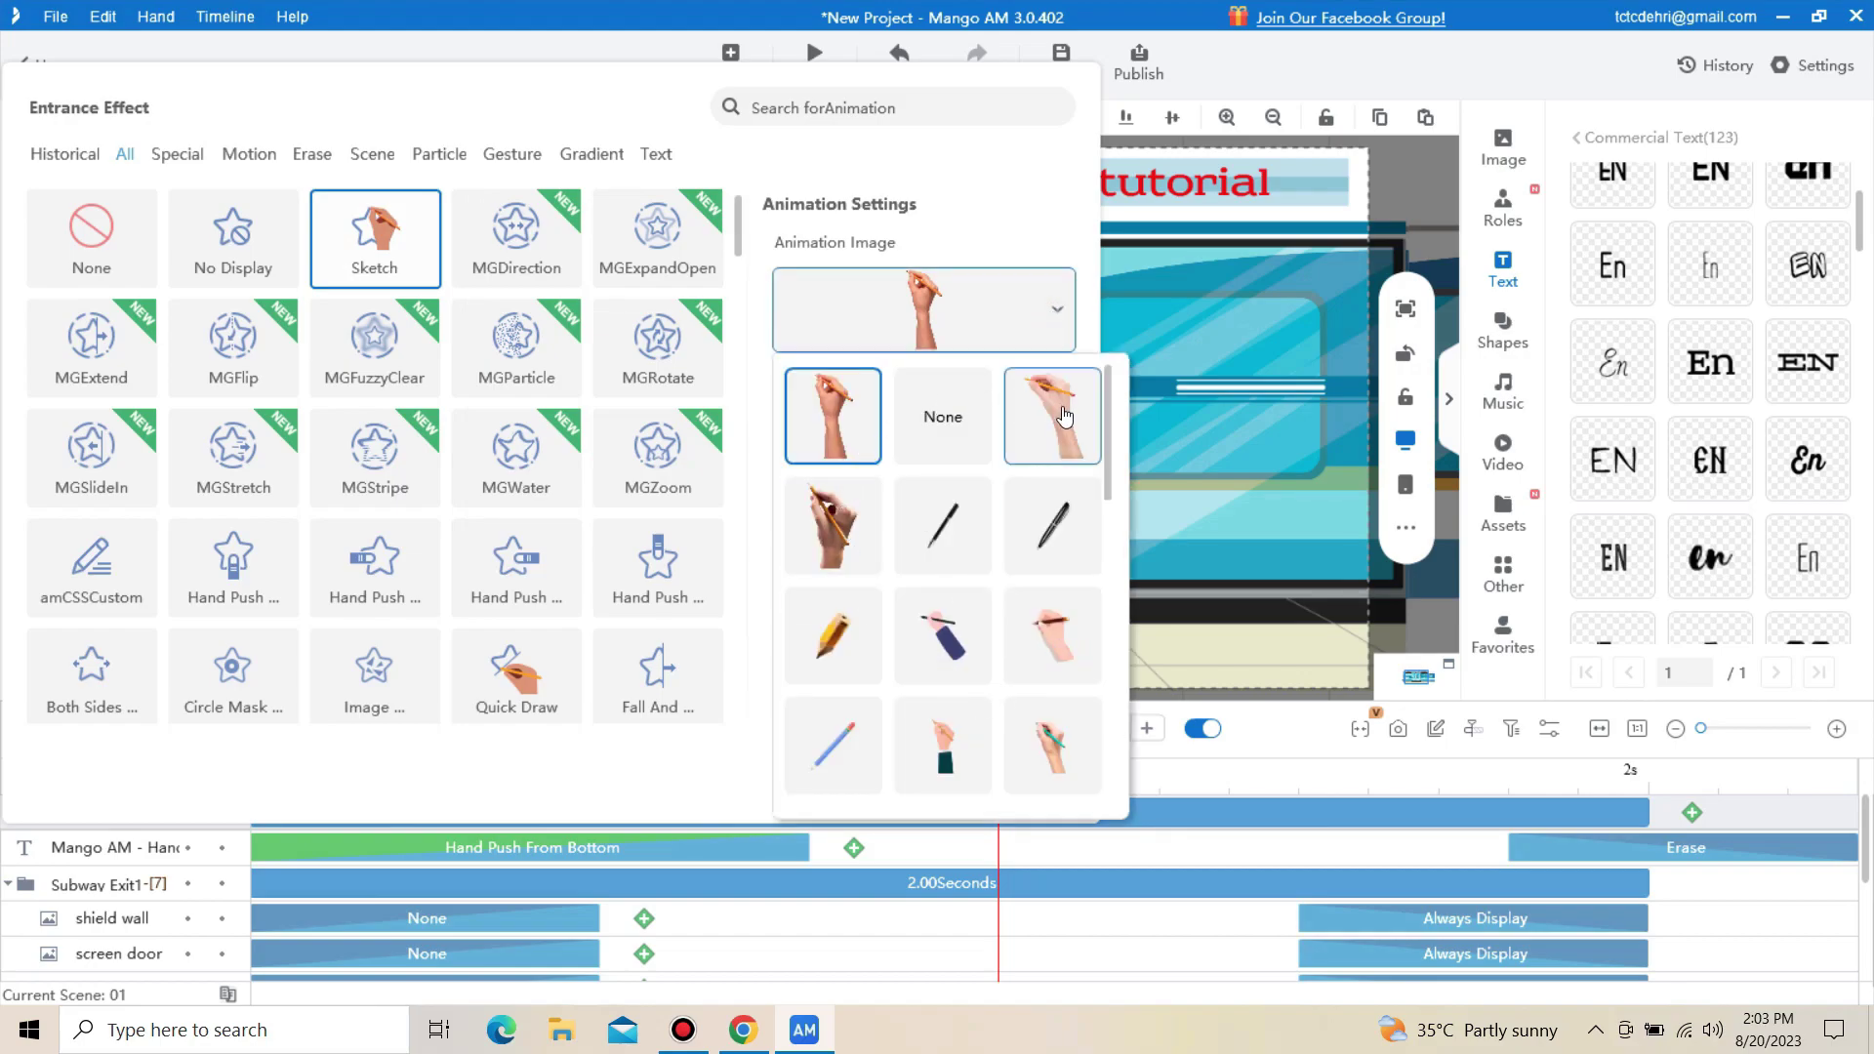
left_click(822, 540)
left_click(896, 780)
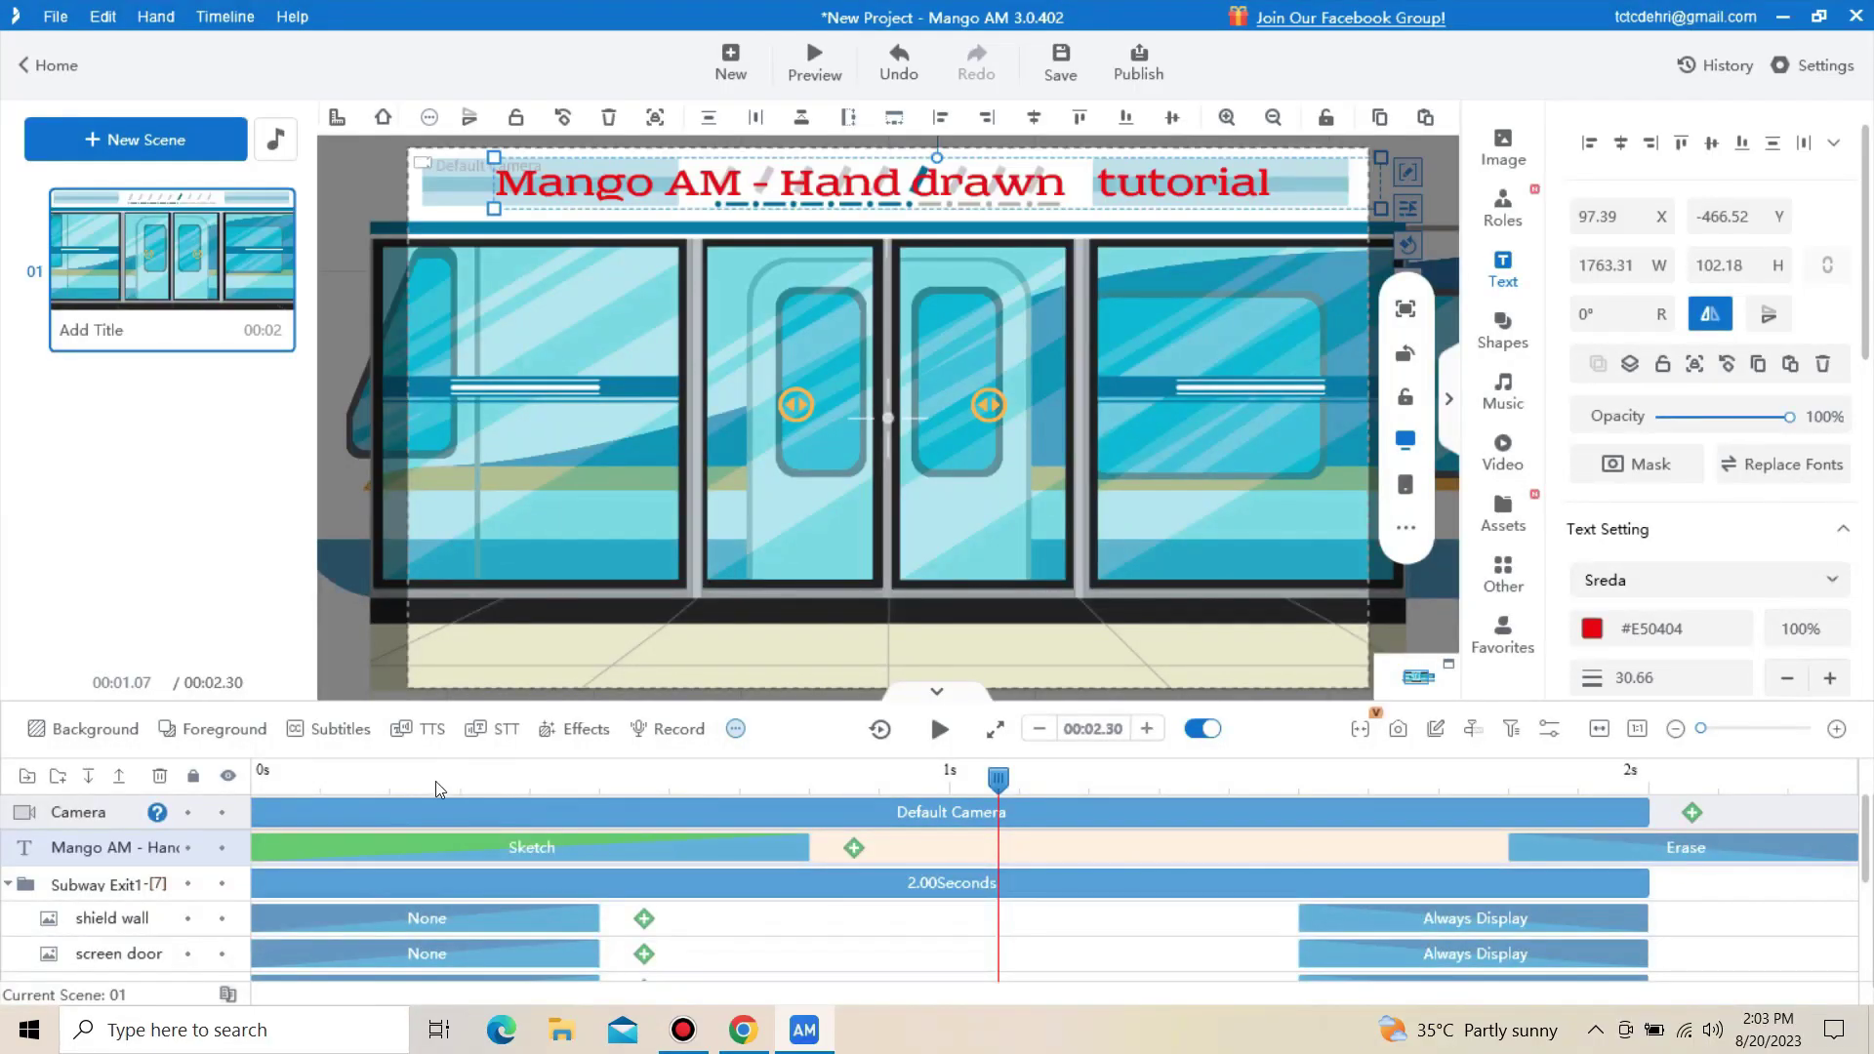
left_click(938, 732)
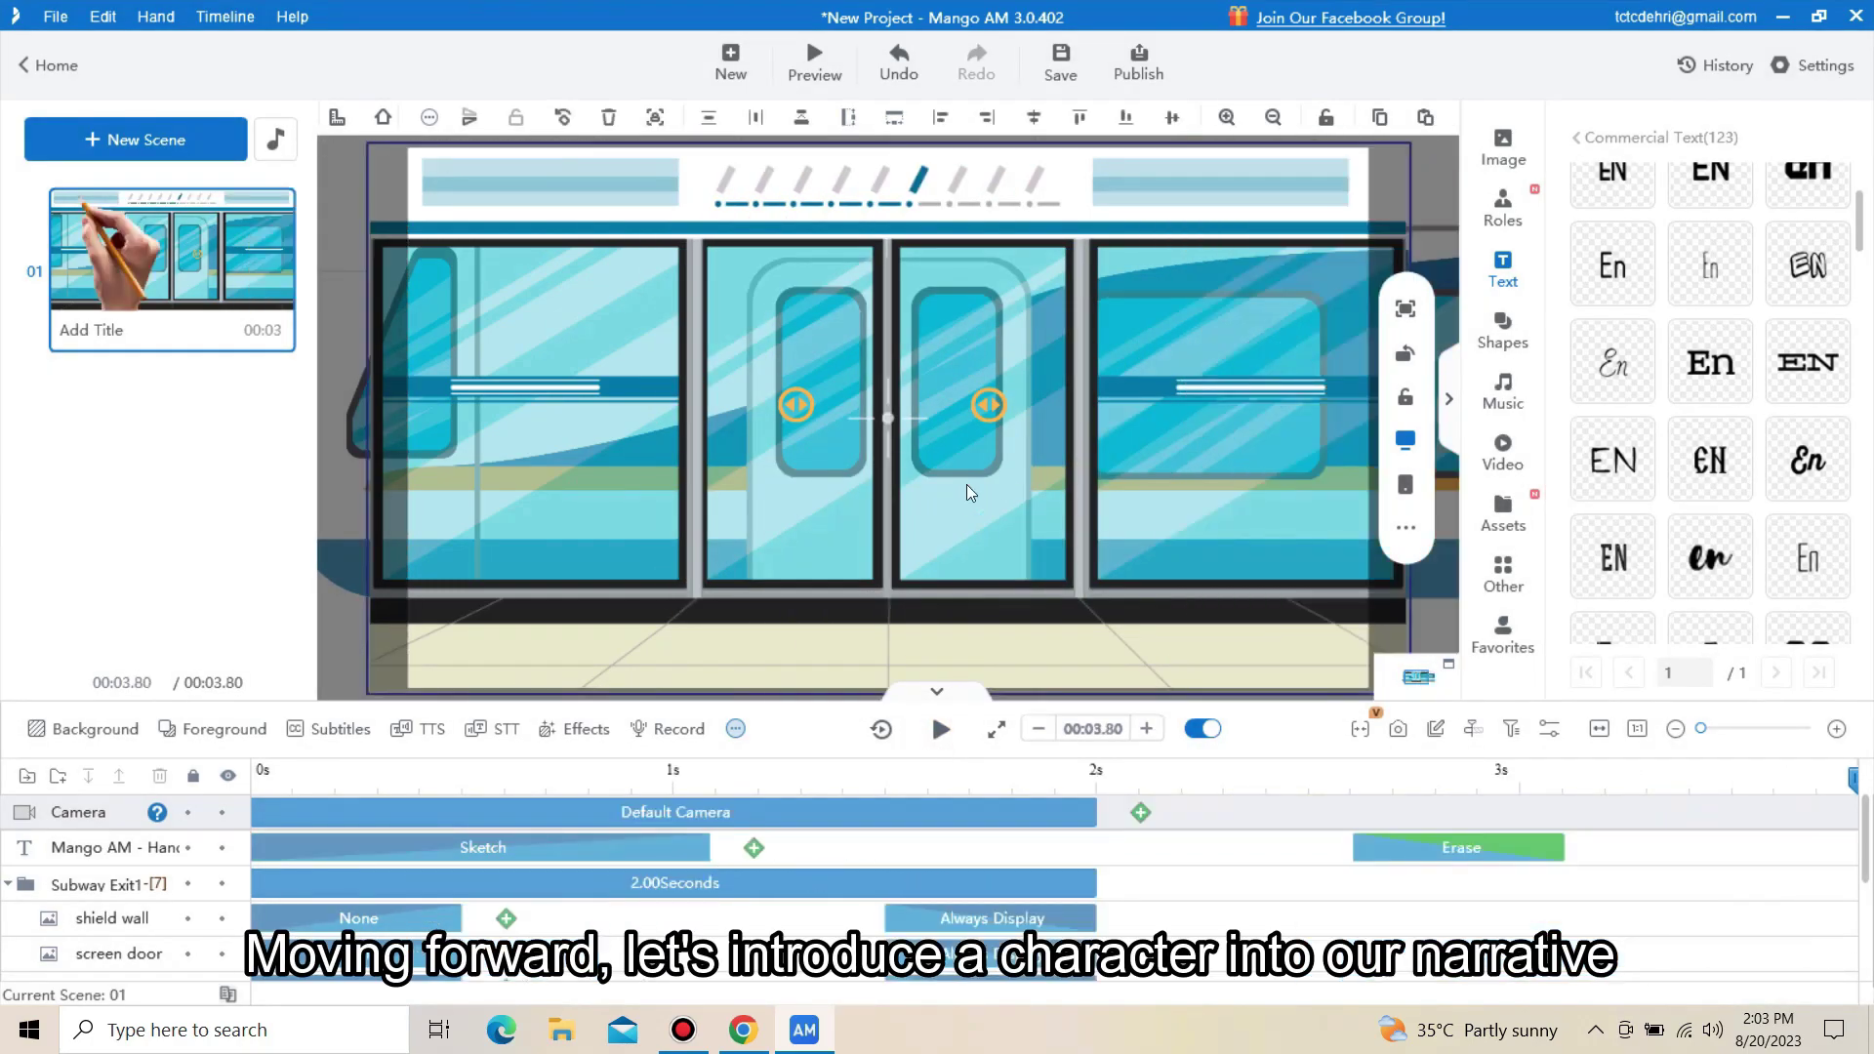
Step: Add a Business Man character performing the Enraptured emotion action
left_click(1518, 214)
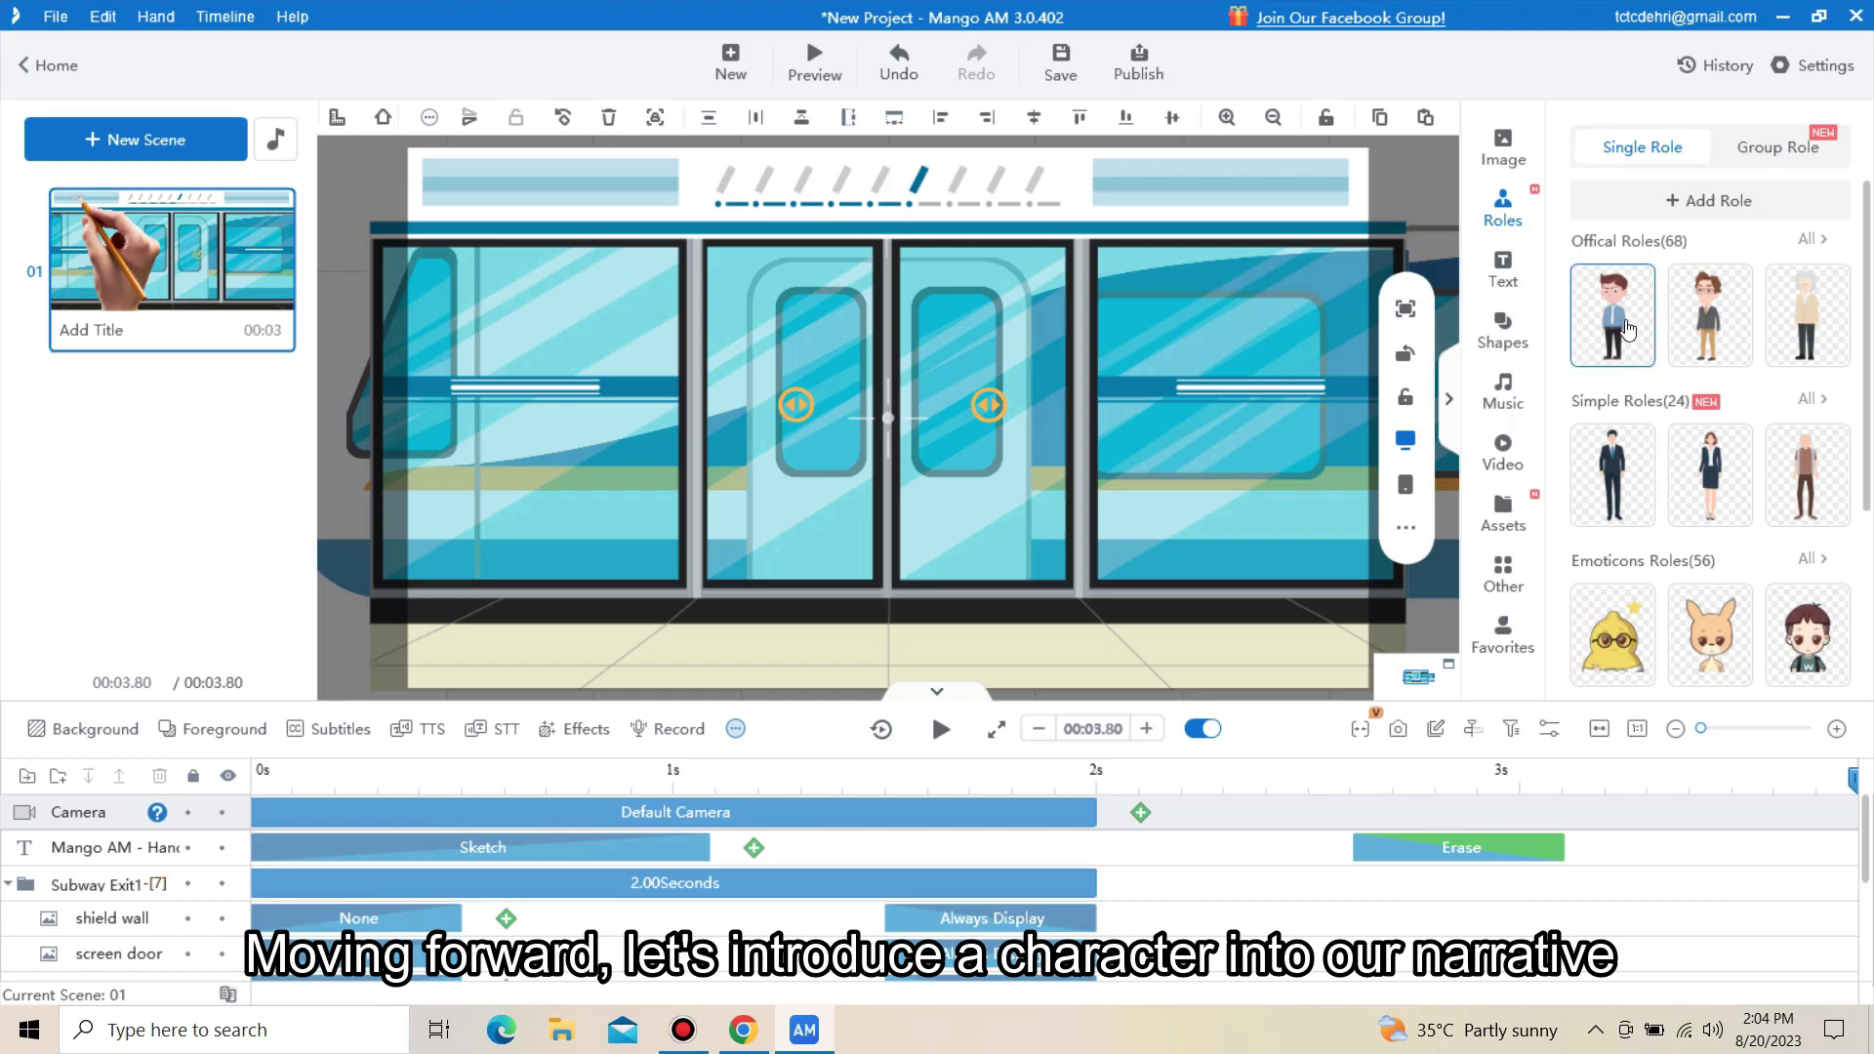
left_click(1625, 319)
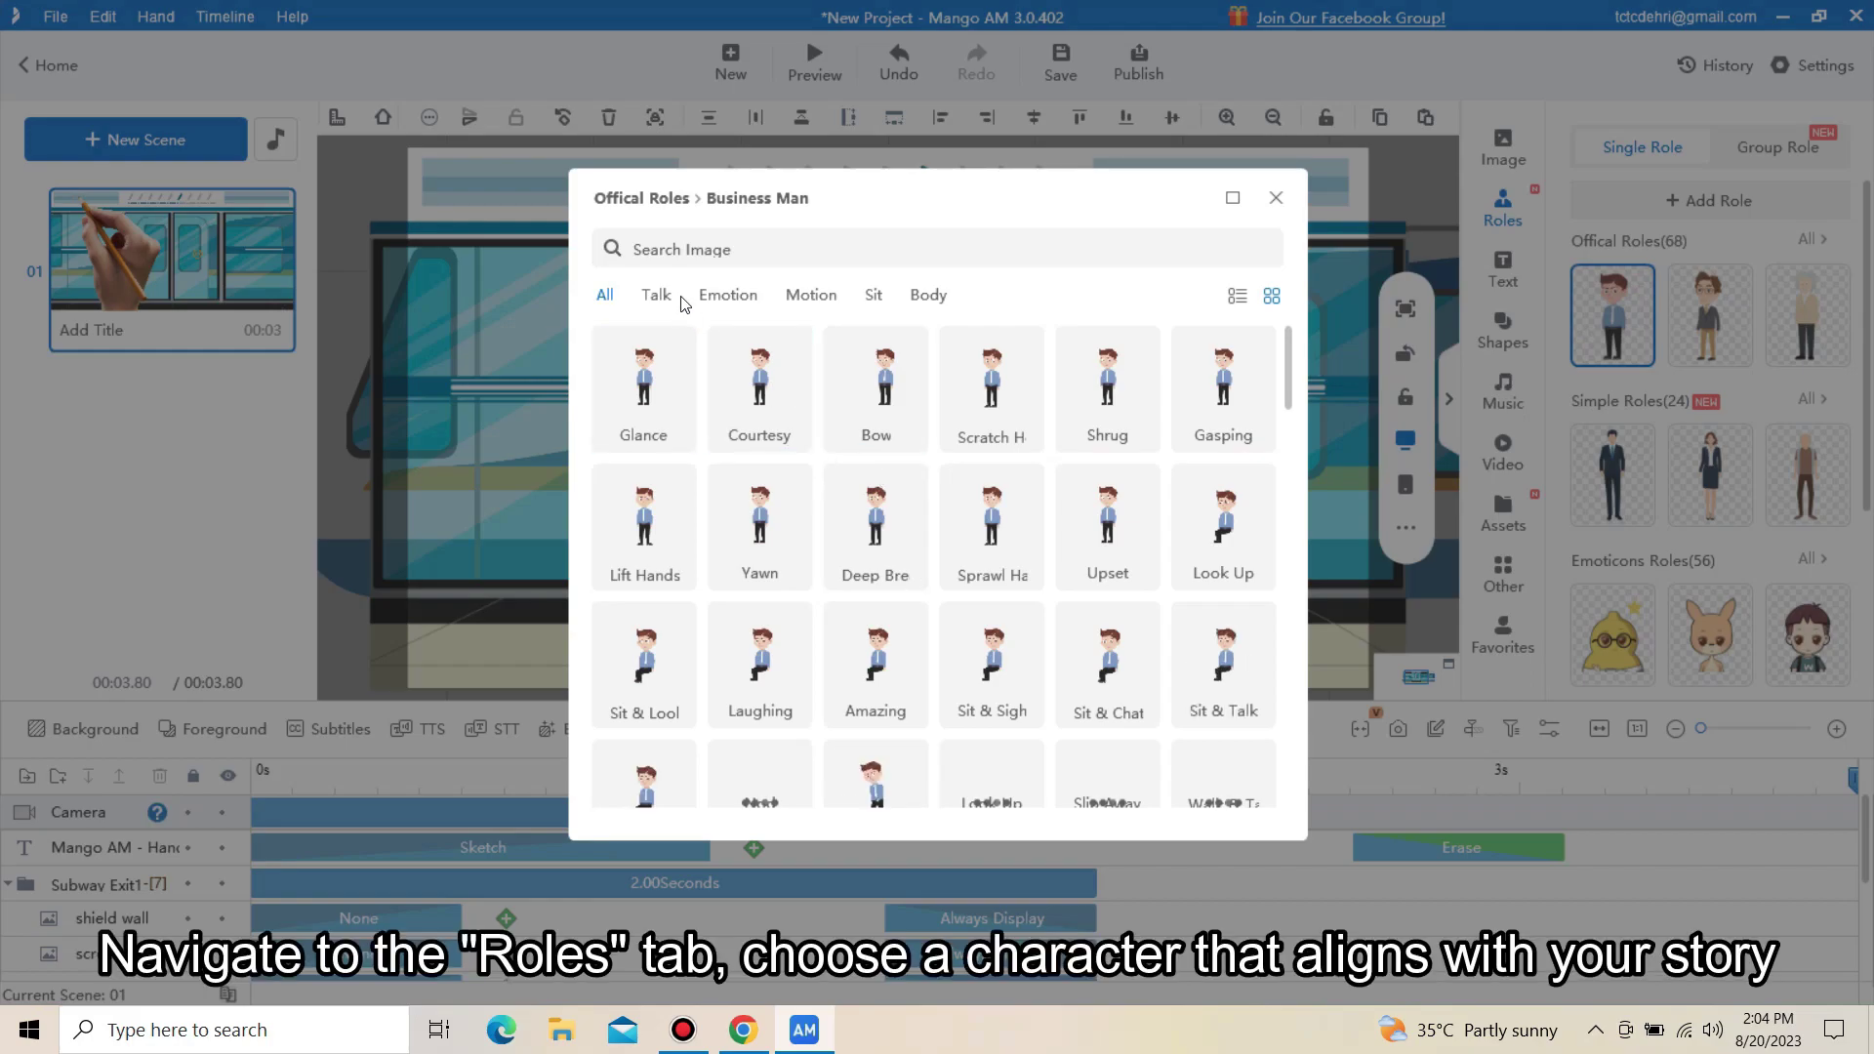
left_click(727, 295)
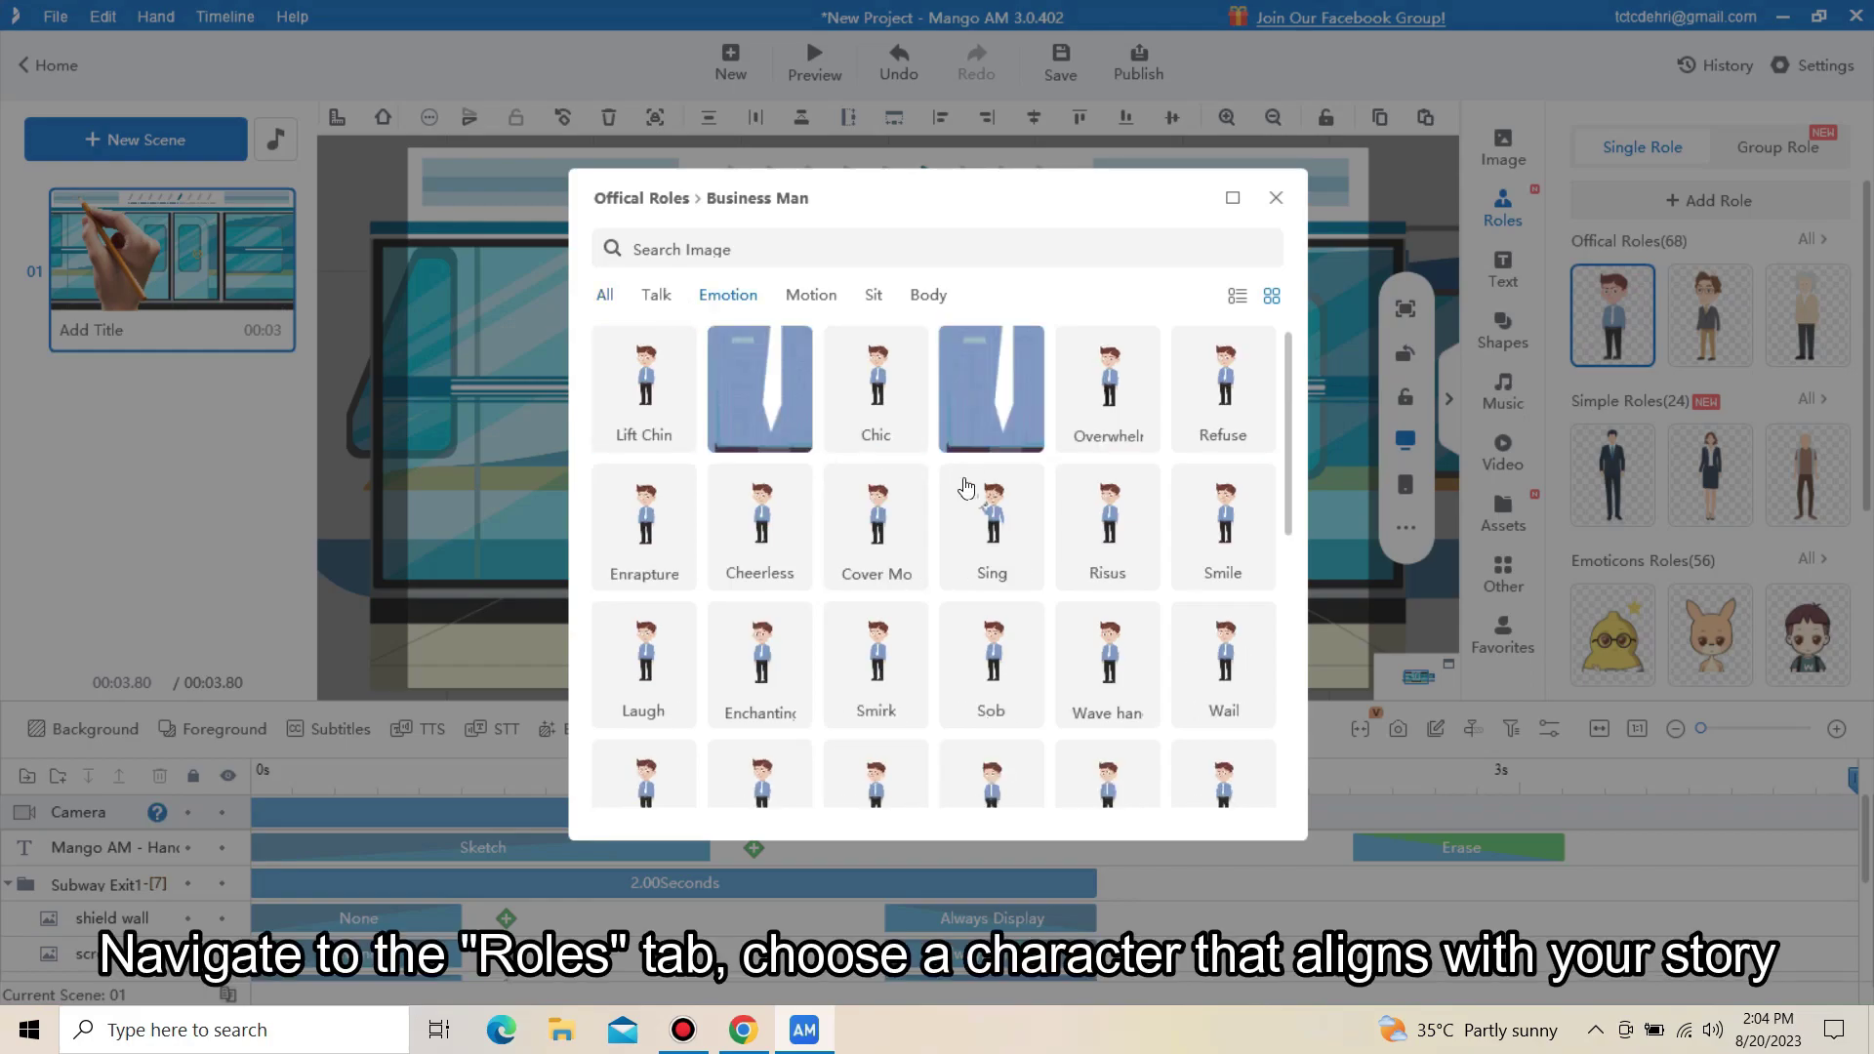
left_click(675, 566)
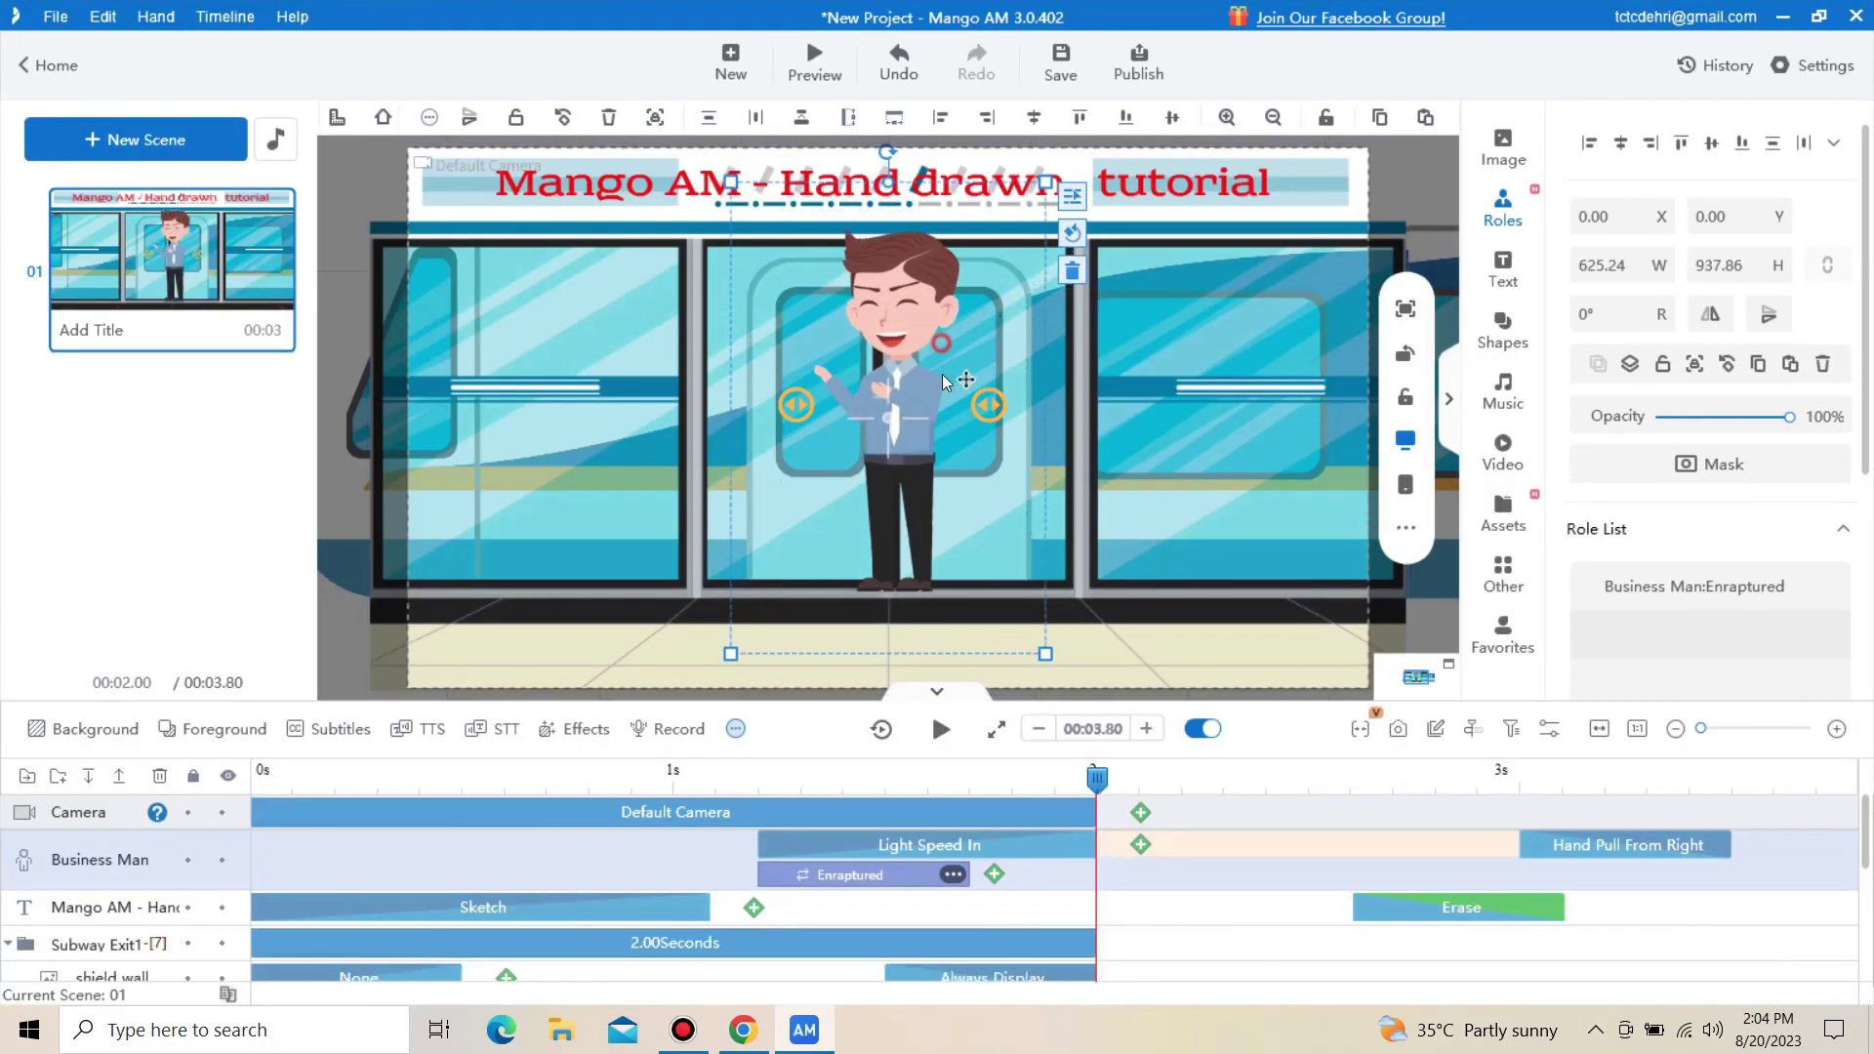
Step: Move him into the central doorway, lengthen the Enraptured clip, and start his clips at 1 s
left_click_drag(941, 373, 941, 430)
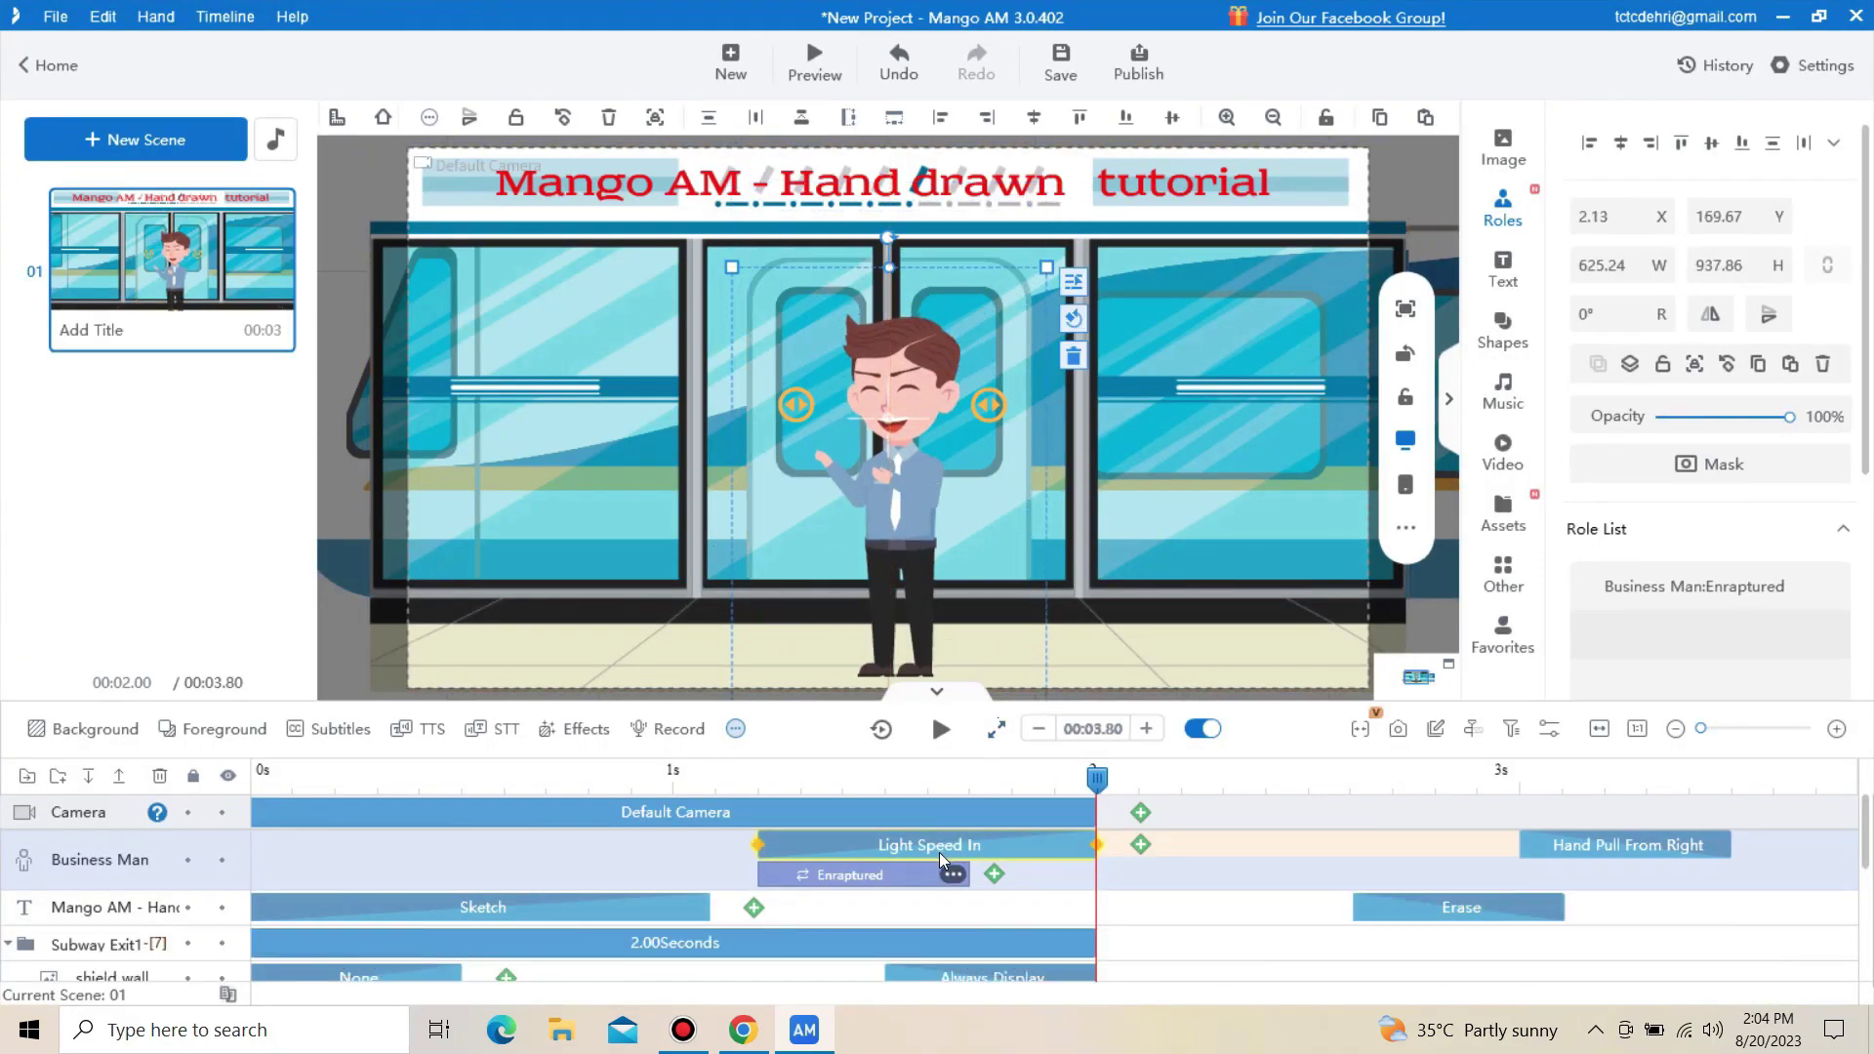
left_click_drag(976, 874, 1480, 879)
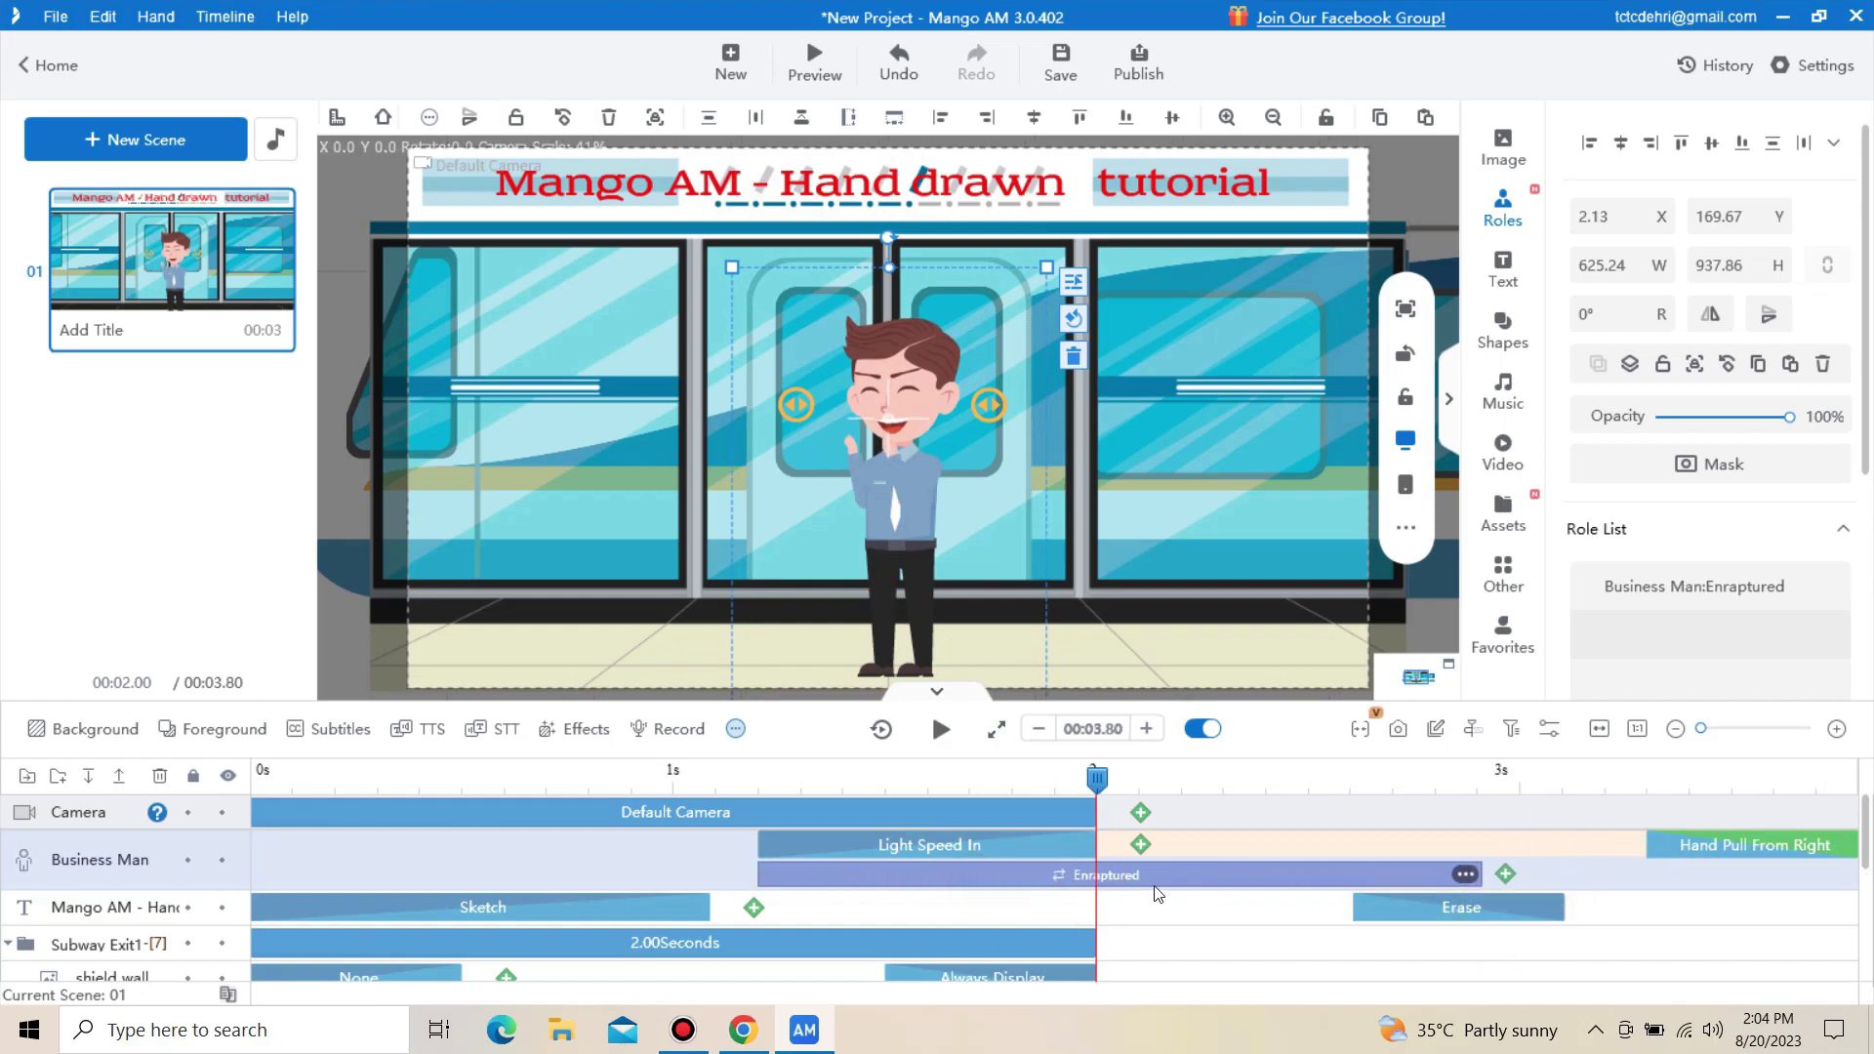
left_click_drag(1045, 847, 1132, 861)
Step: Replace the Business Man's Light Speed In entrance with Sketch, drawn by the blue-pen hand
double_click(1132, 862)
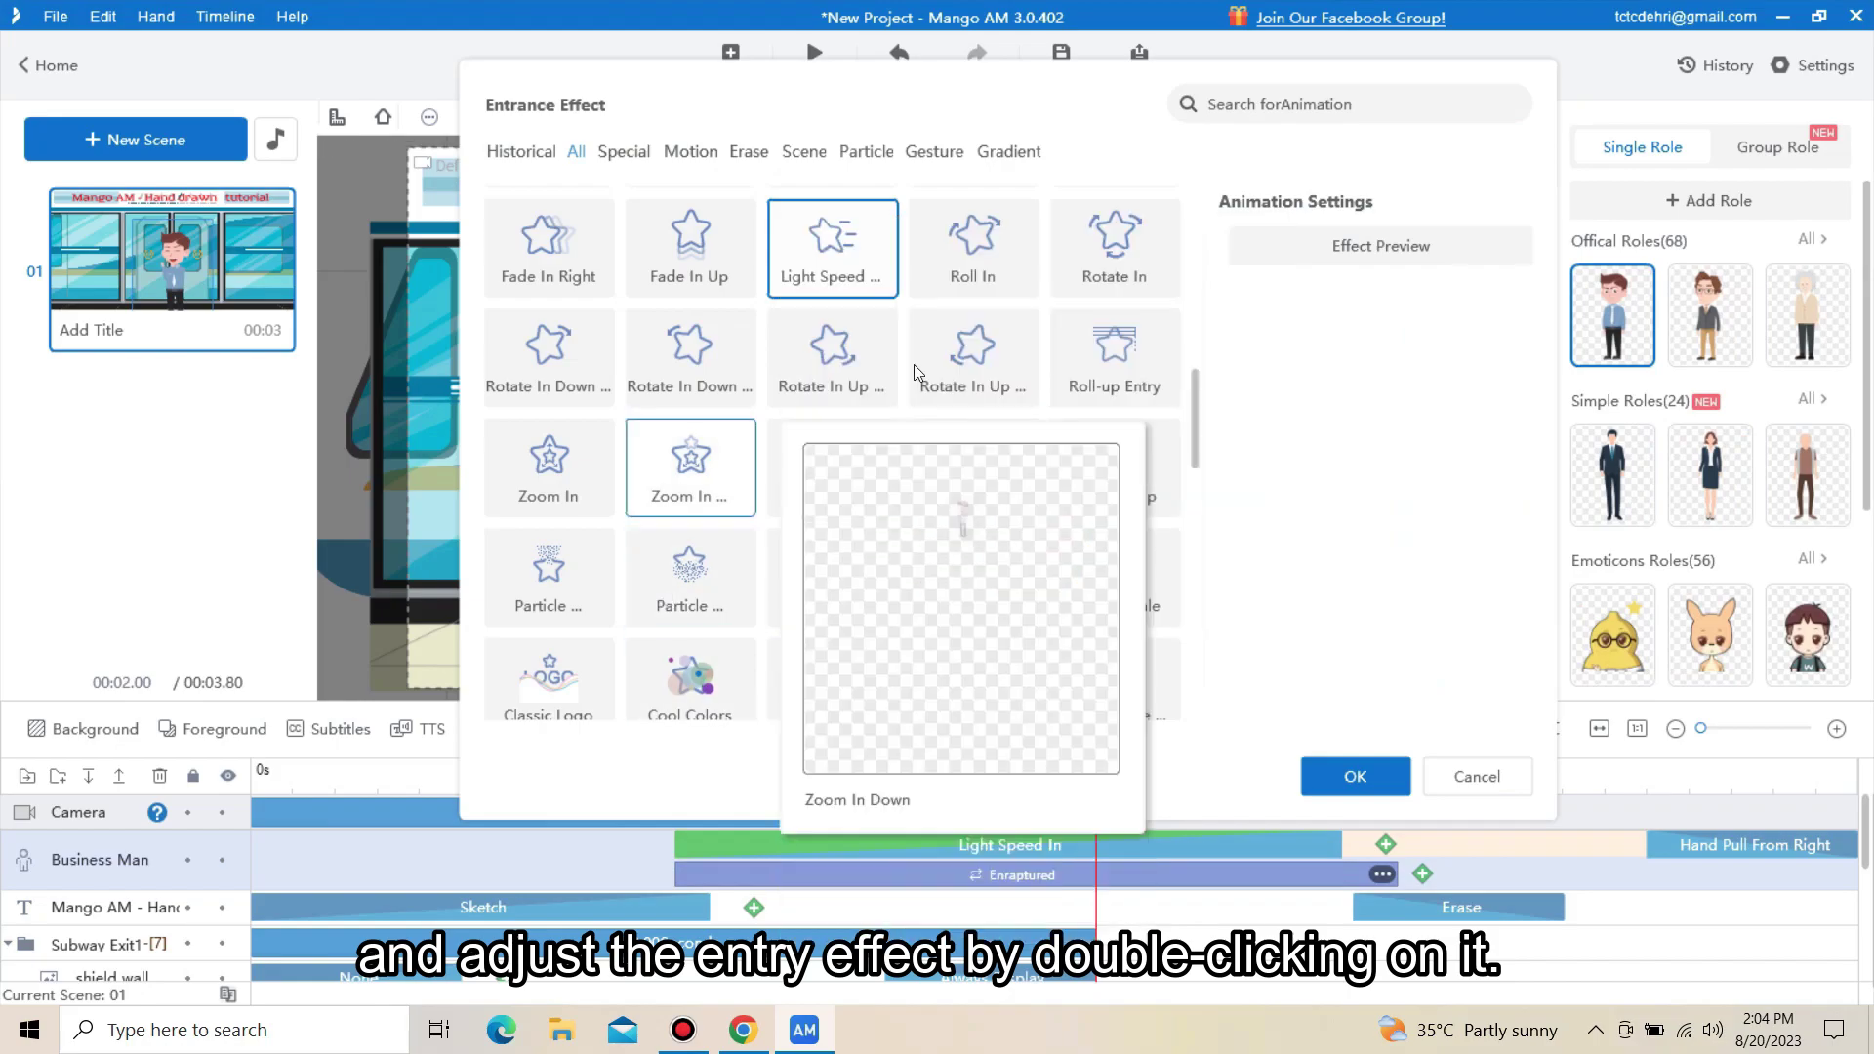
scroll(1000, 363, "up", 5)
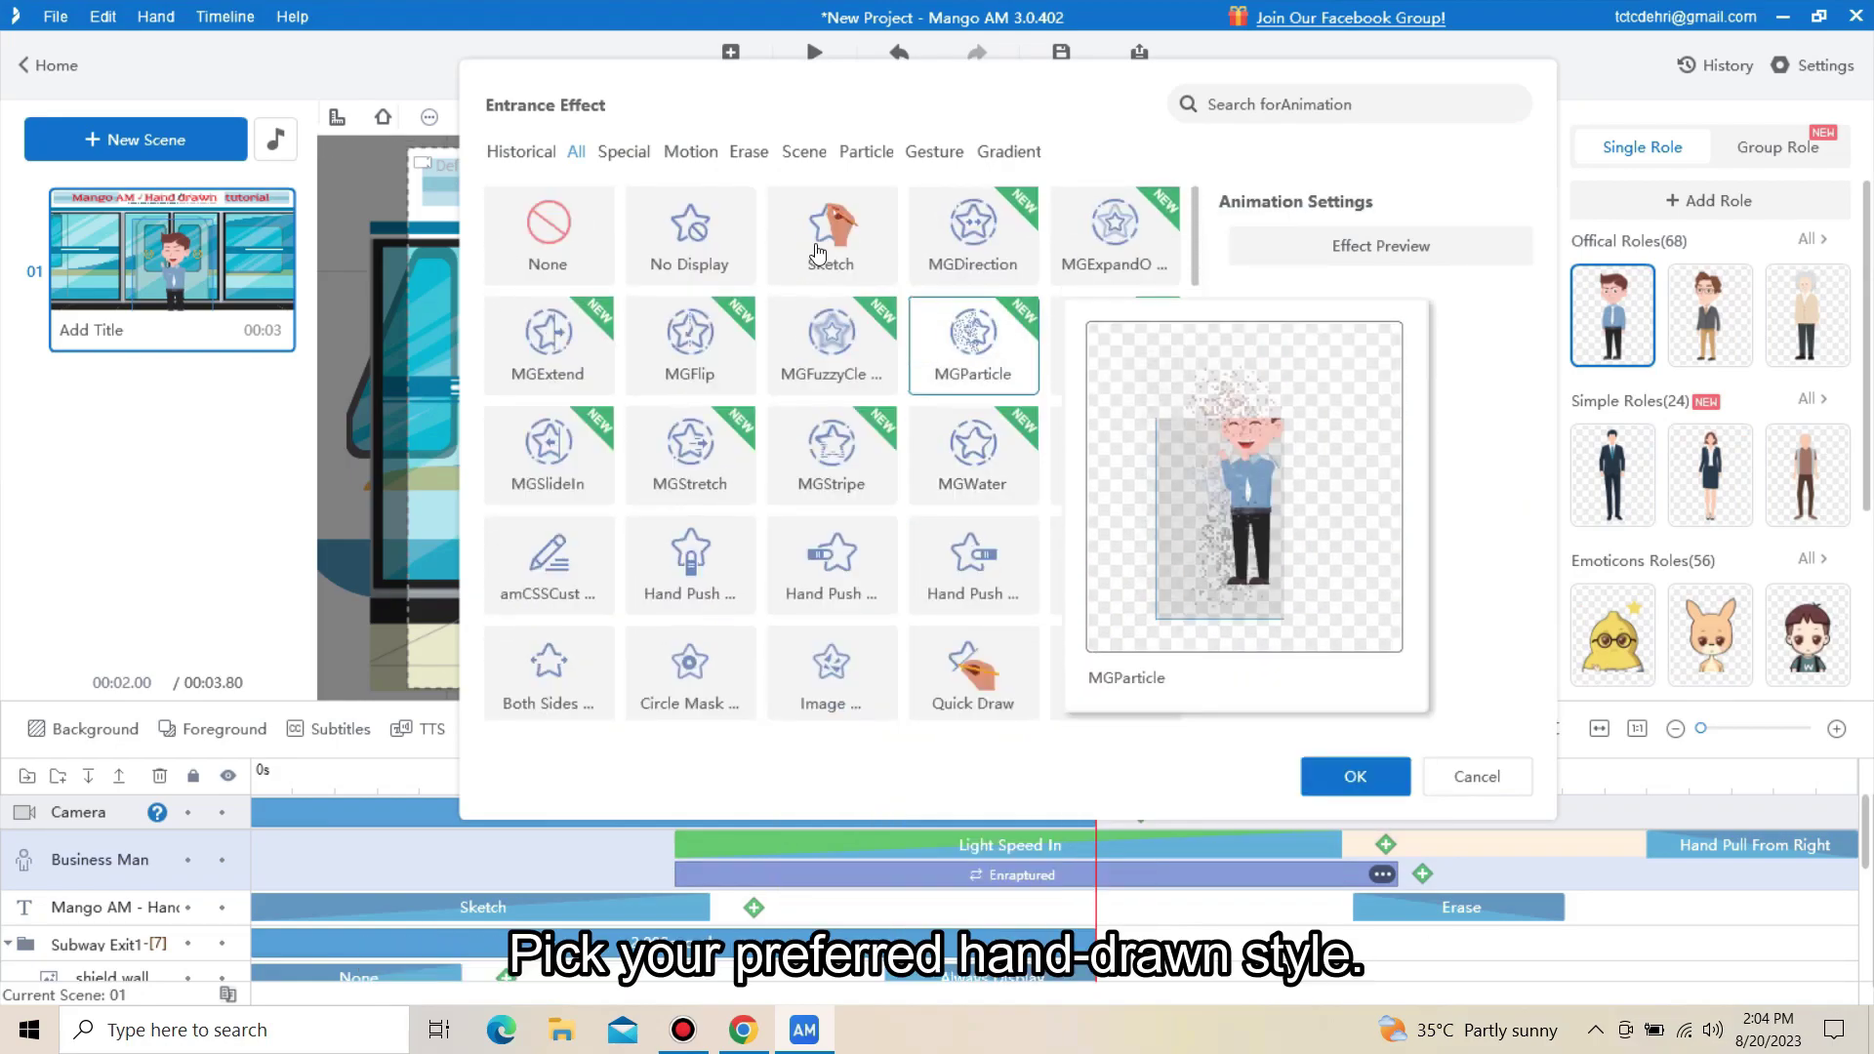
left_click(826, 248)
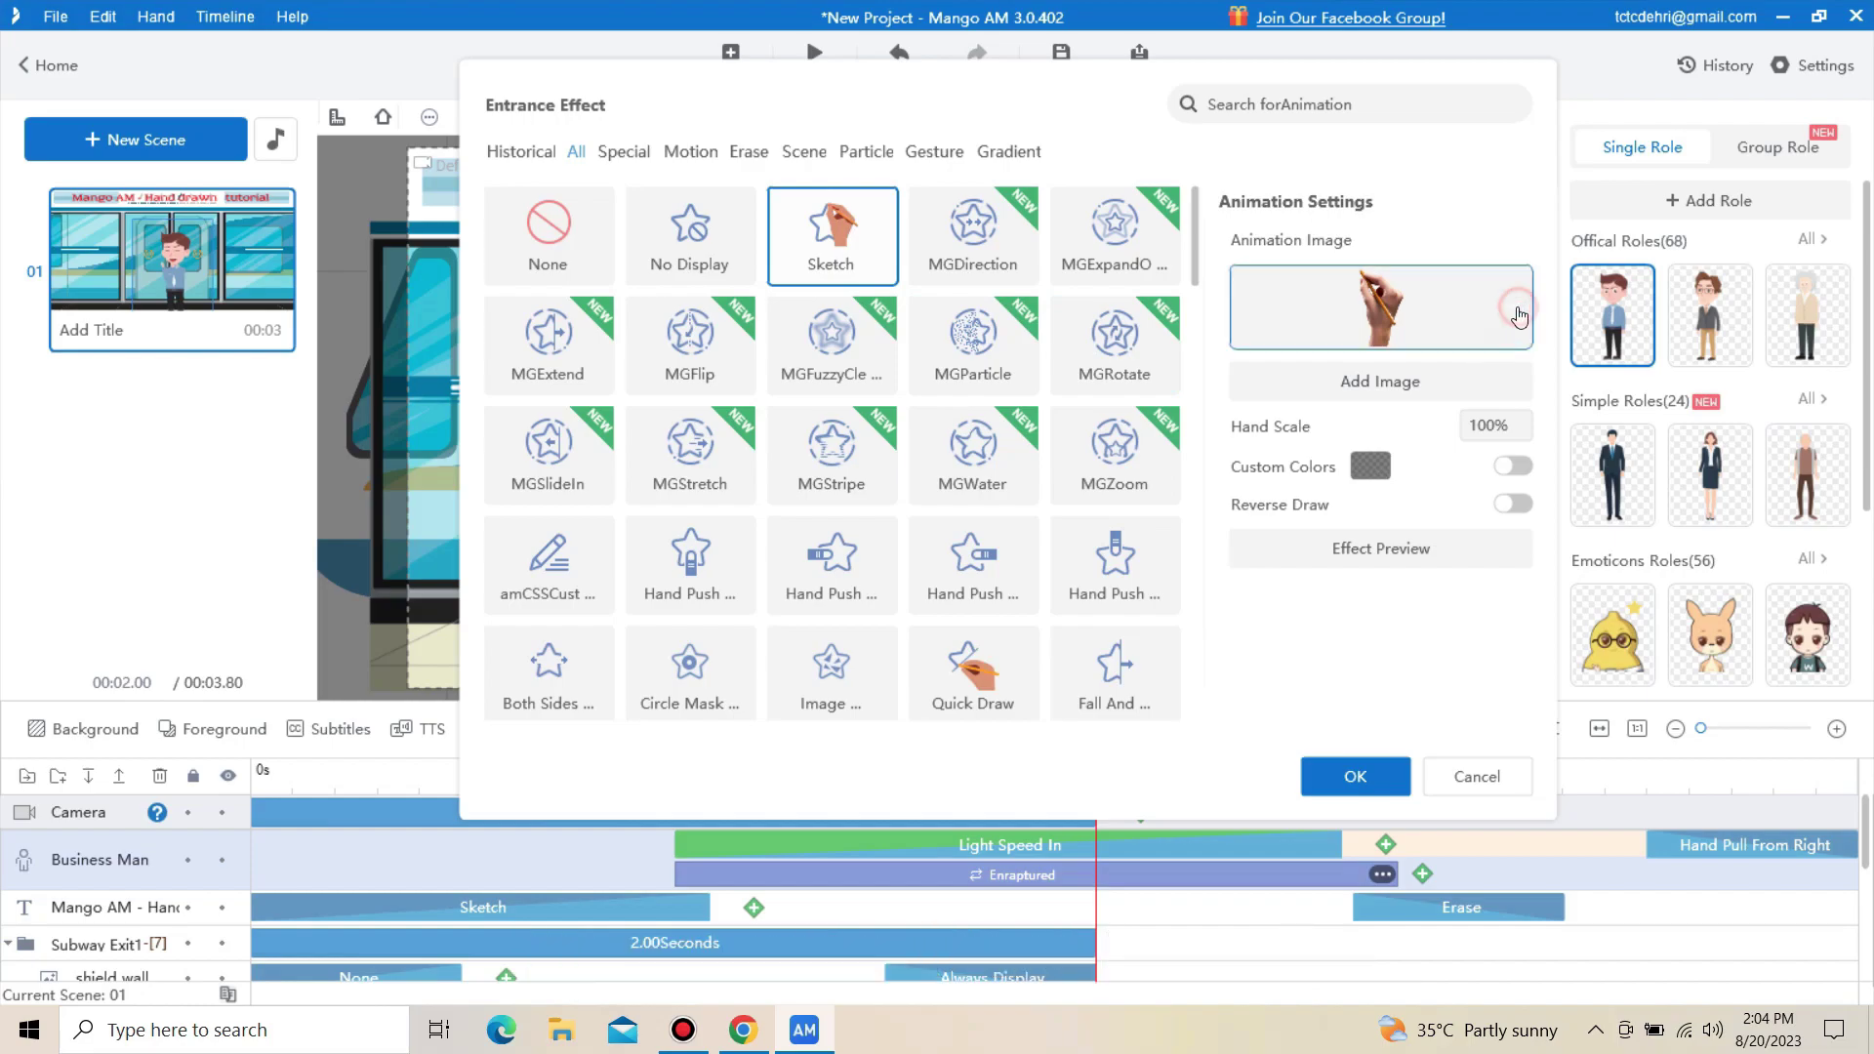
left_click(1513, 311)
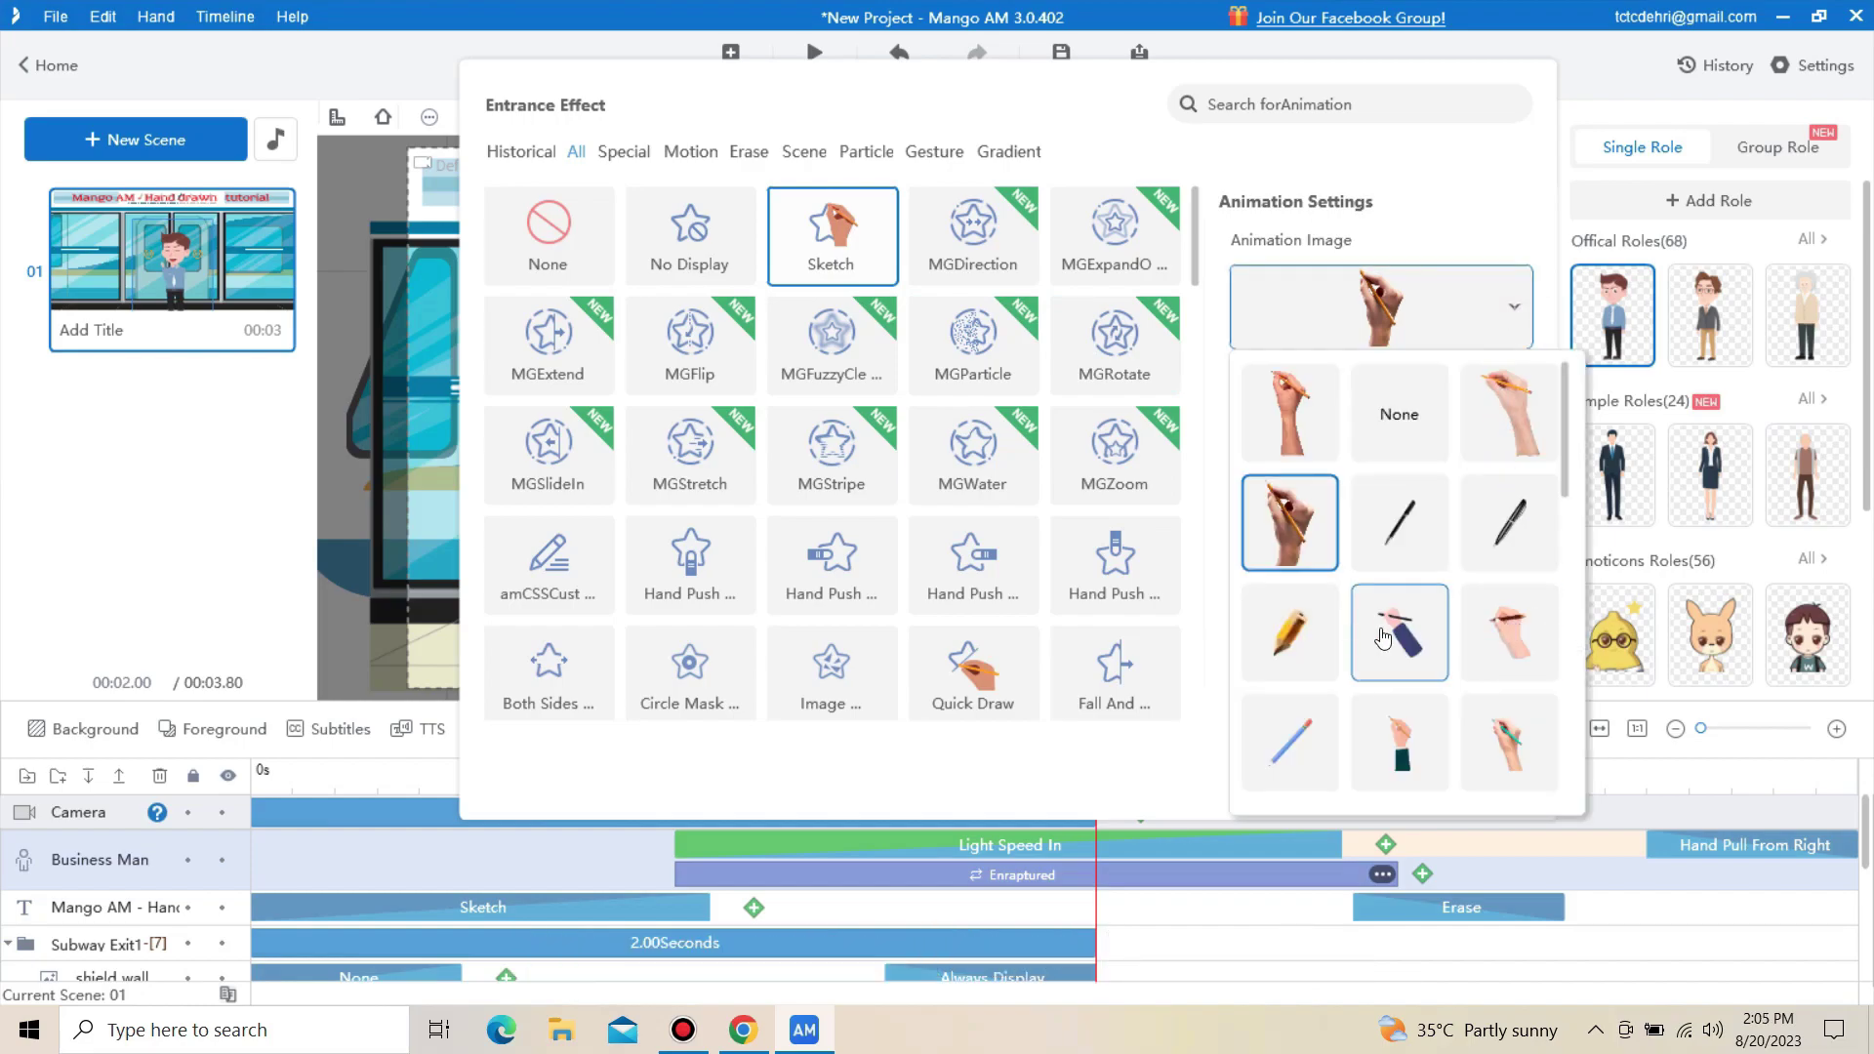
left_click(1439, 651)
left_click(1360, 773)
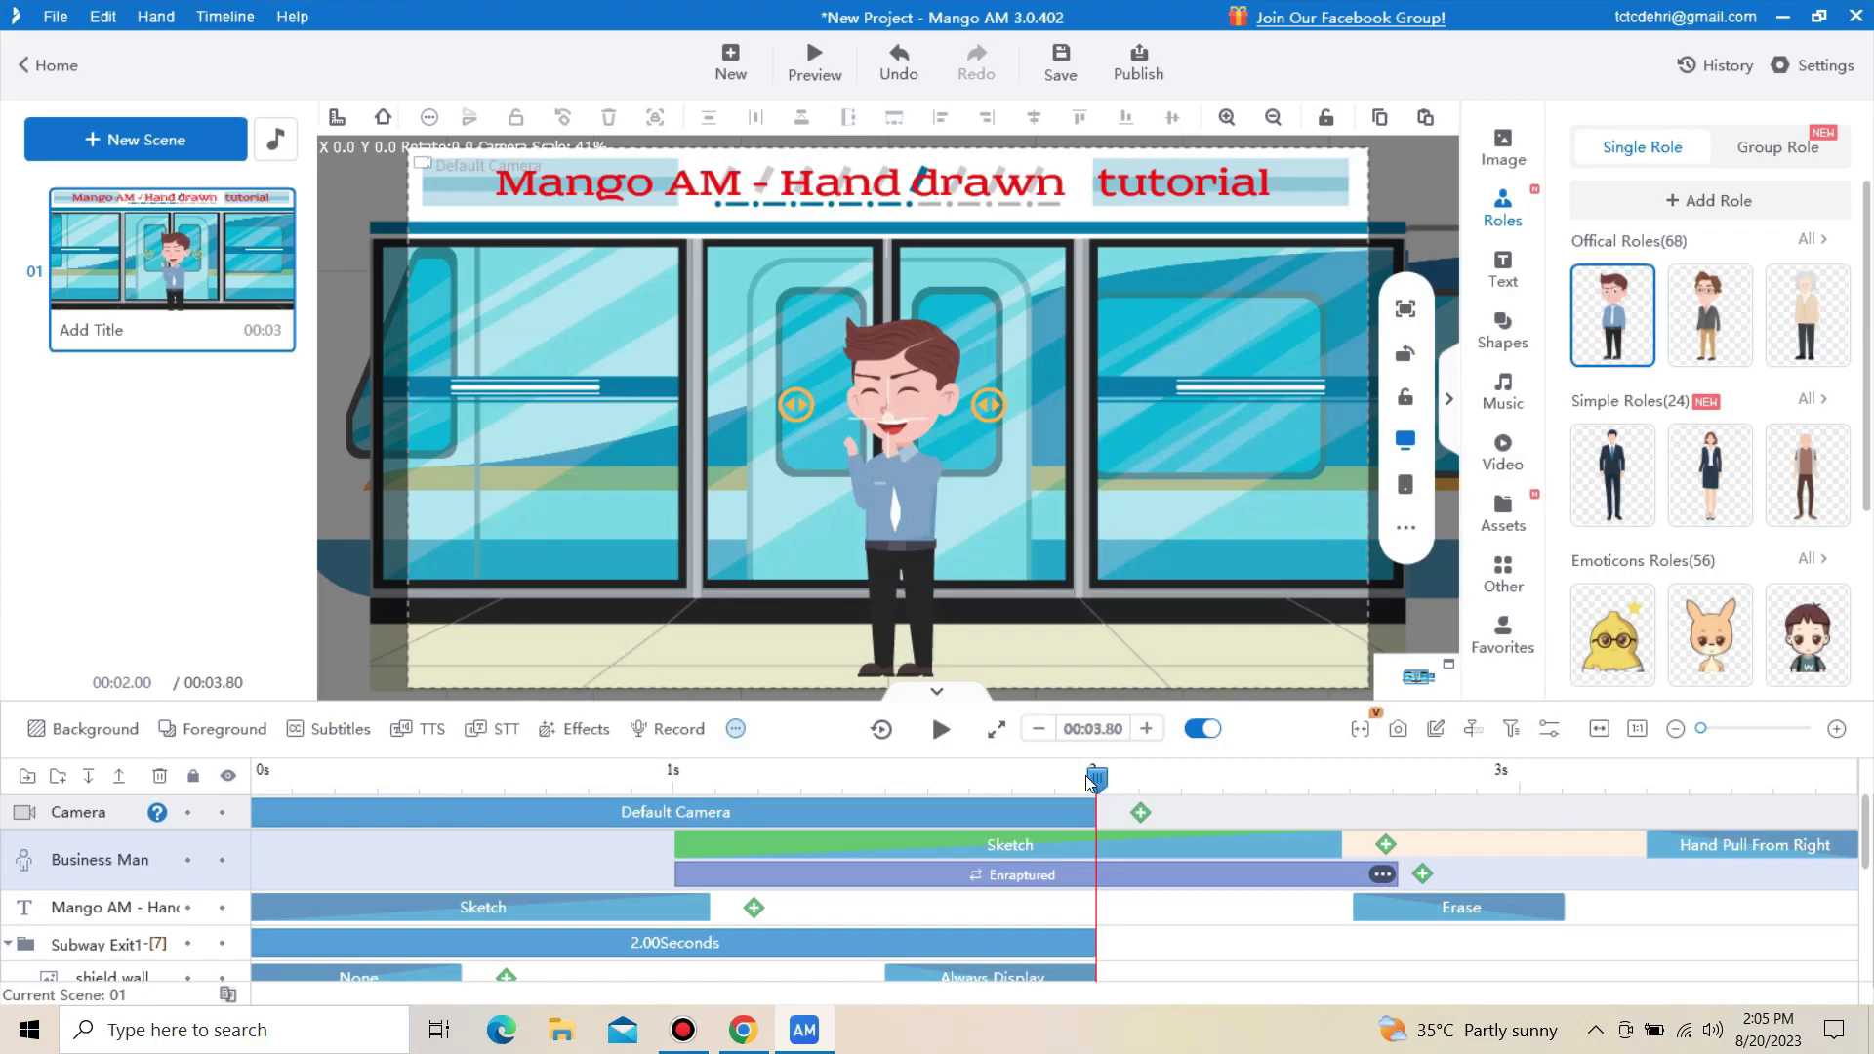
Step: Rewind to about 0.88 s, preview the entrances, and extend the scene to 5.30 seconds
left_click_drag(1092, 789, 623, 791)
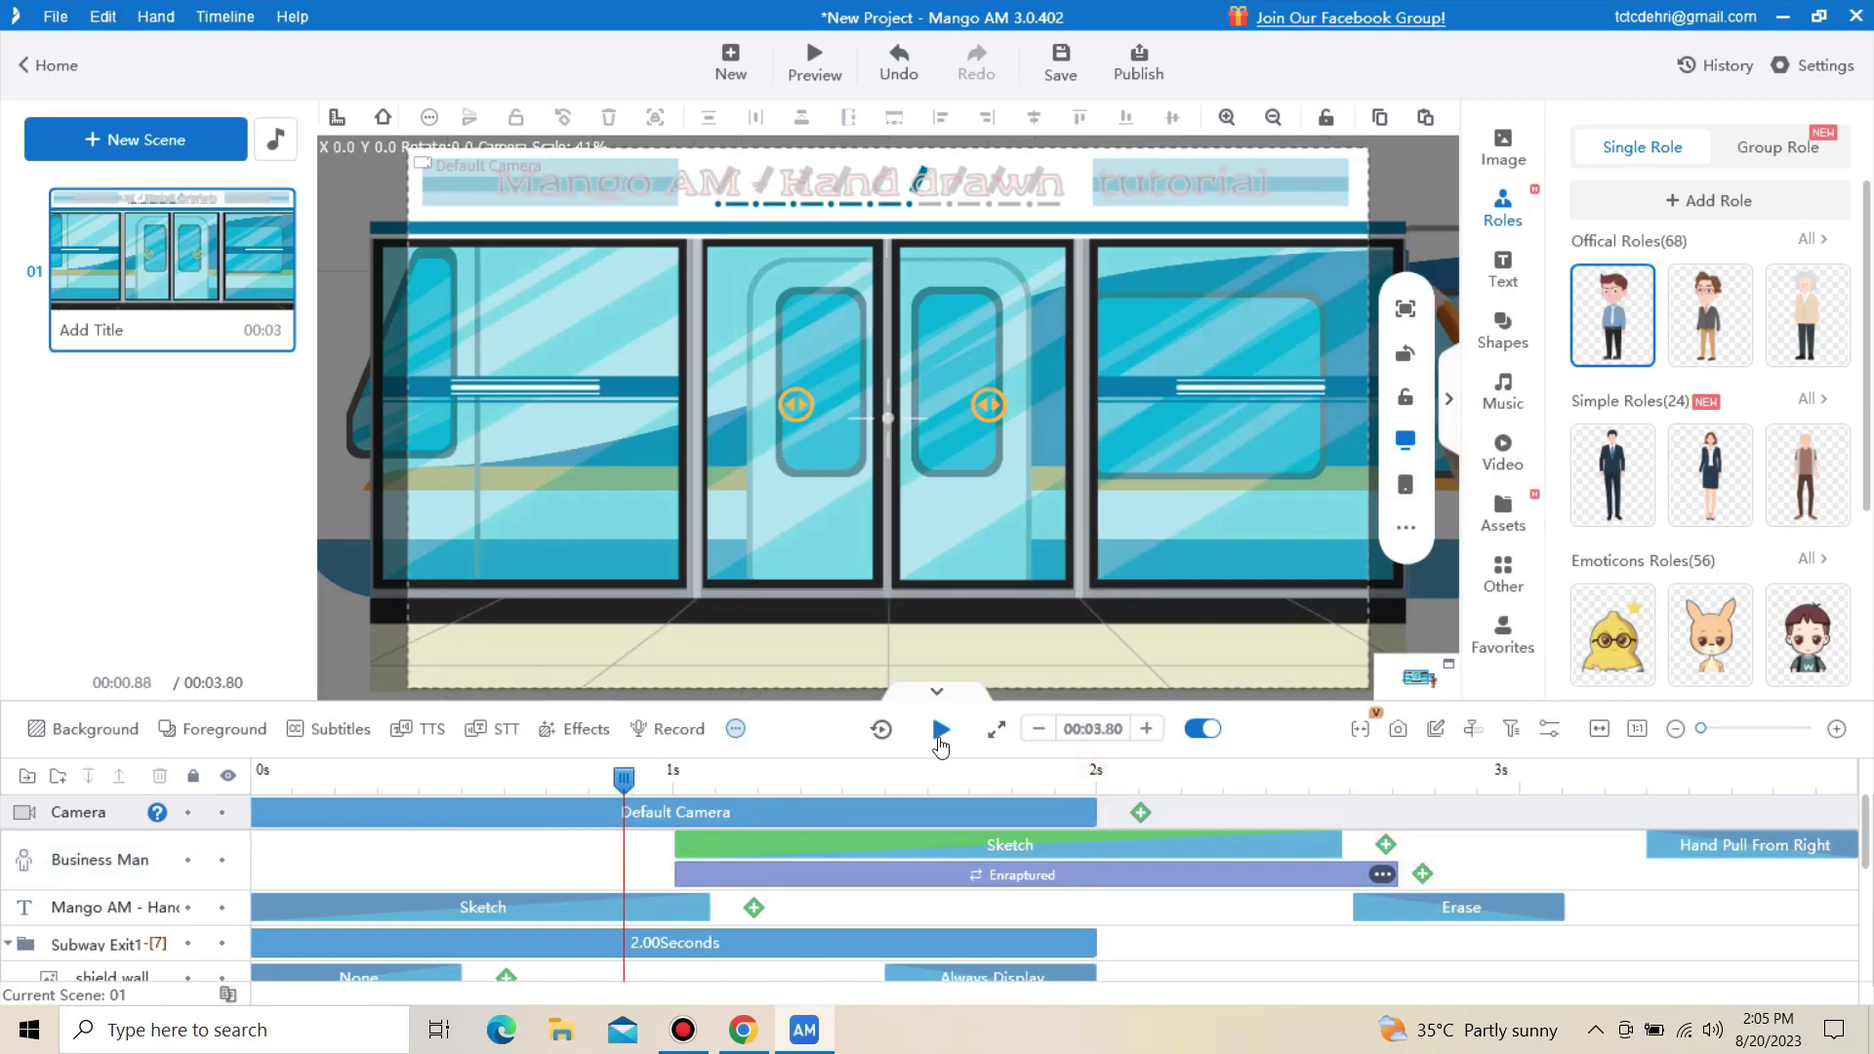
left_click(940, 732)
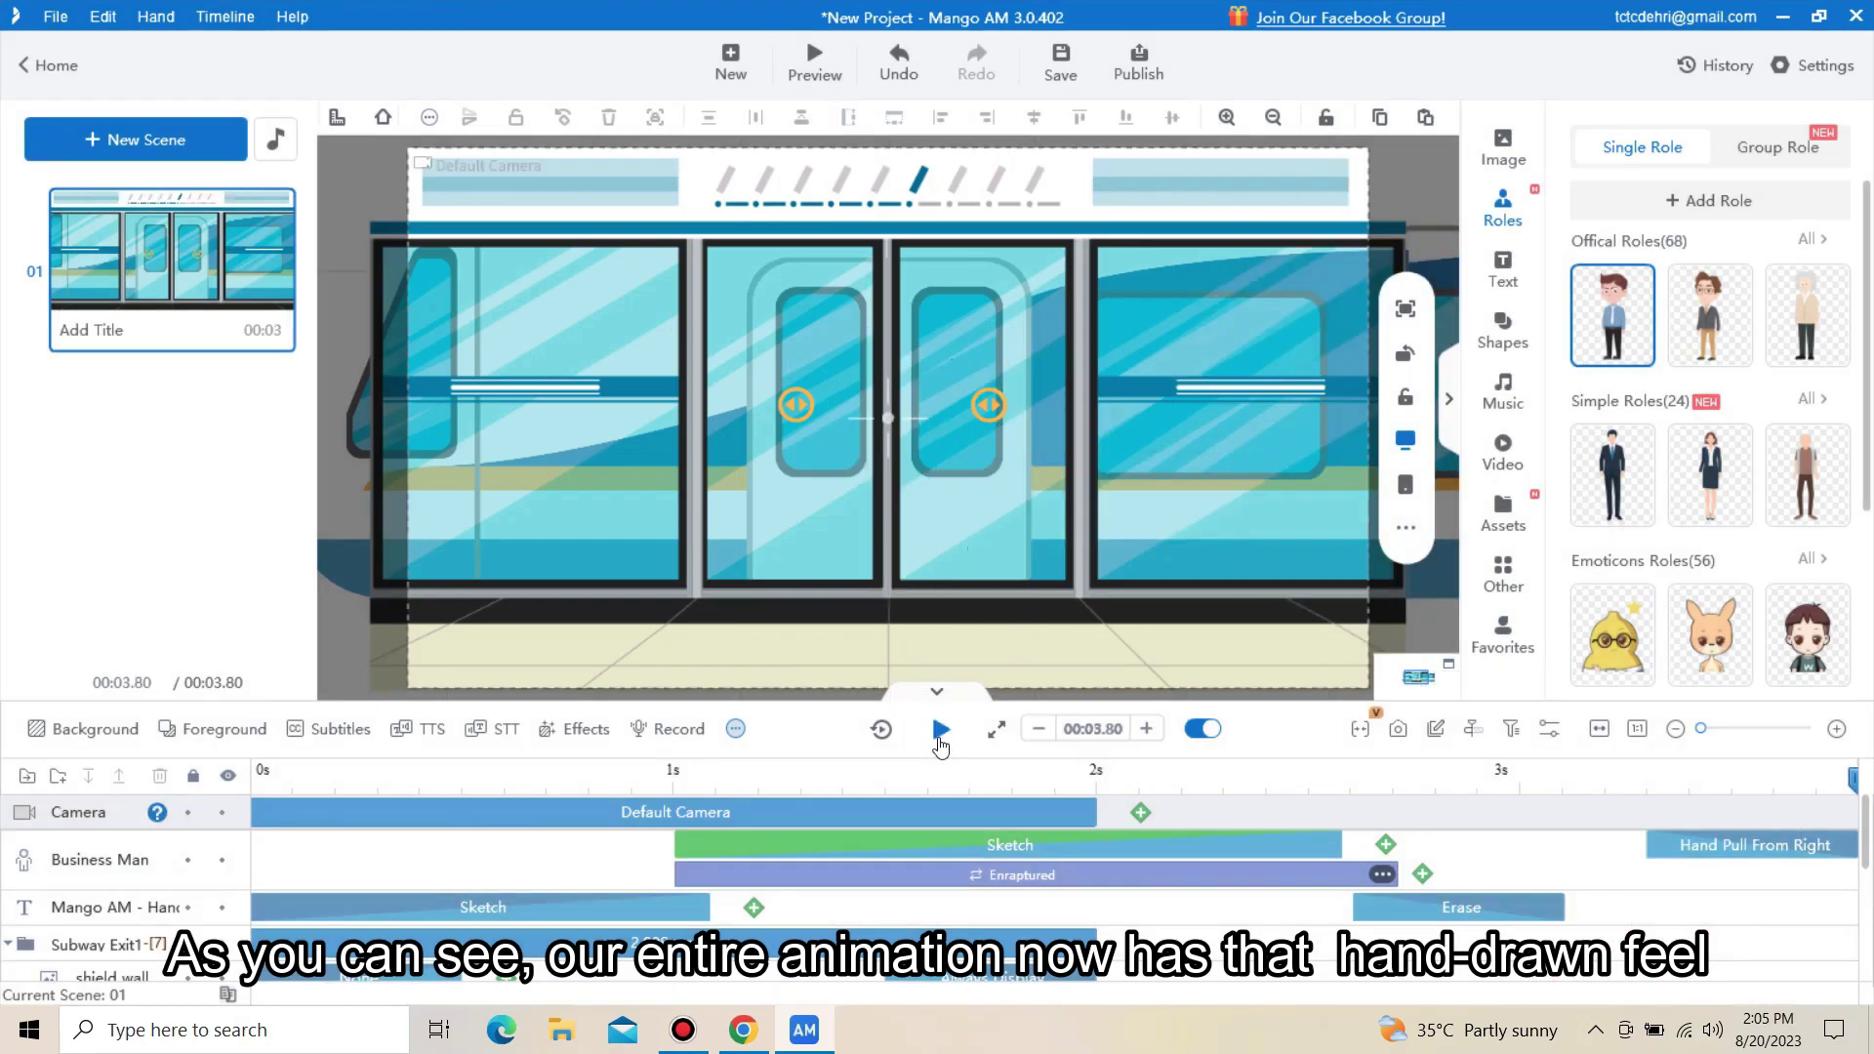
left_click(1146, 729)
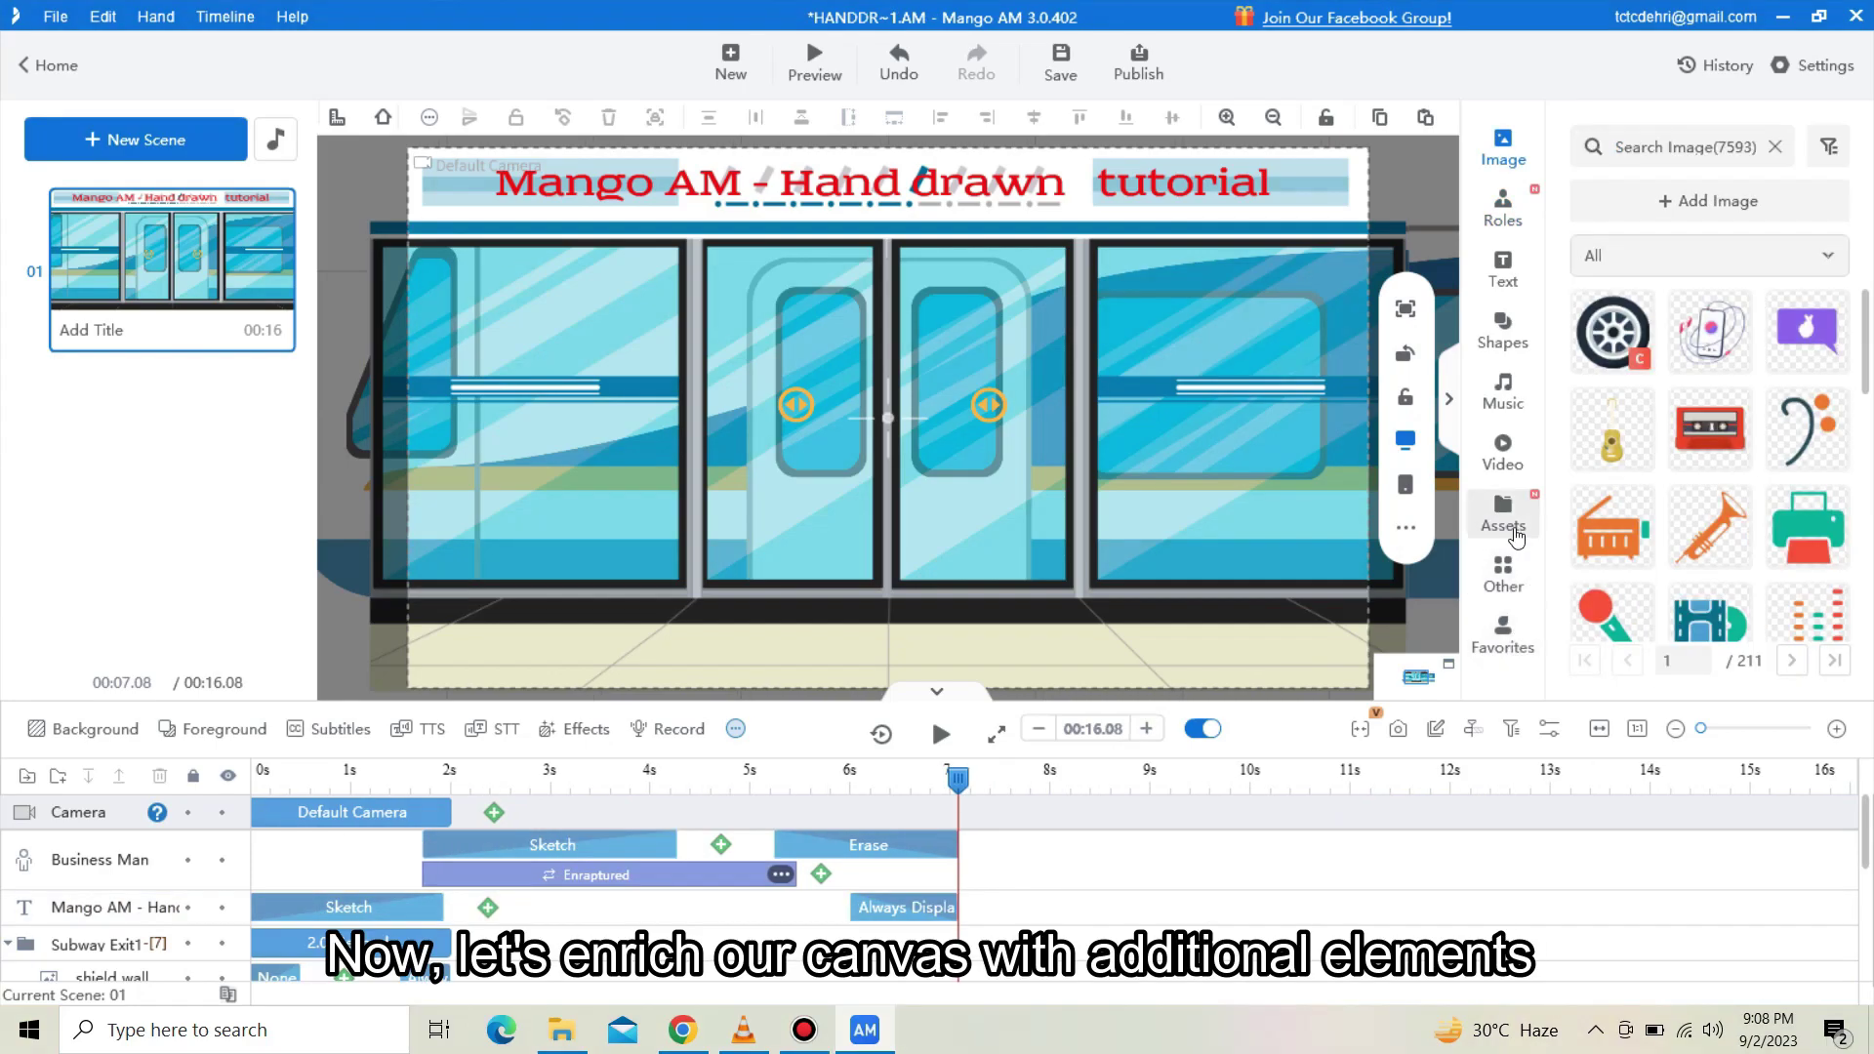
Step: Open the Assets library showing all 3501 SWF animations and scroll toward the earth animation
left_click(1516, 538)
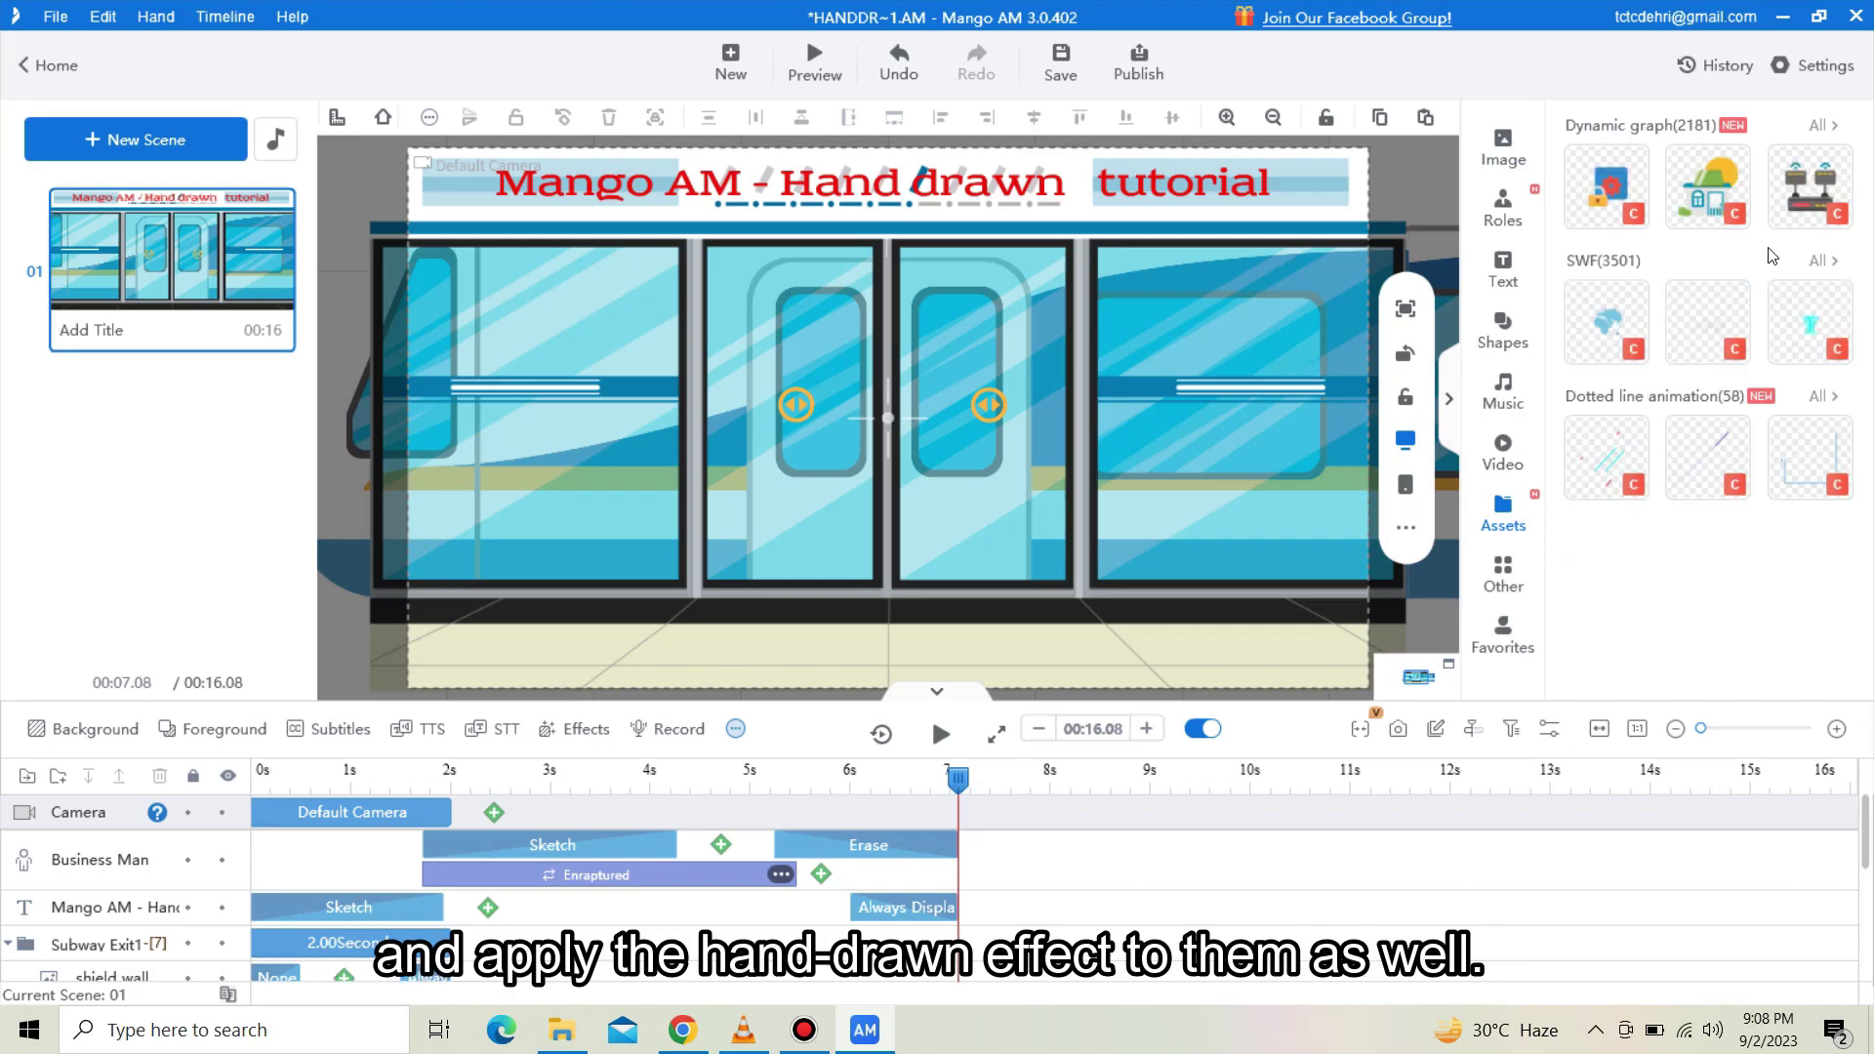
left_click(1822, 261)
scroll(1796, 391, "down", 2)
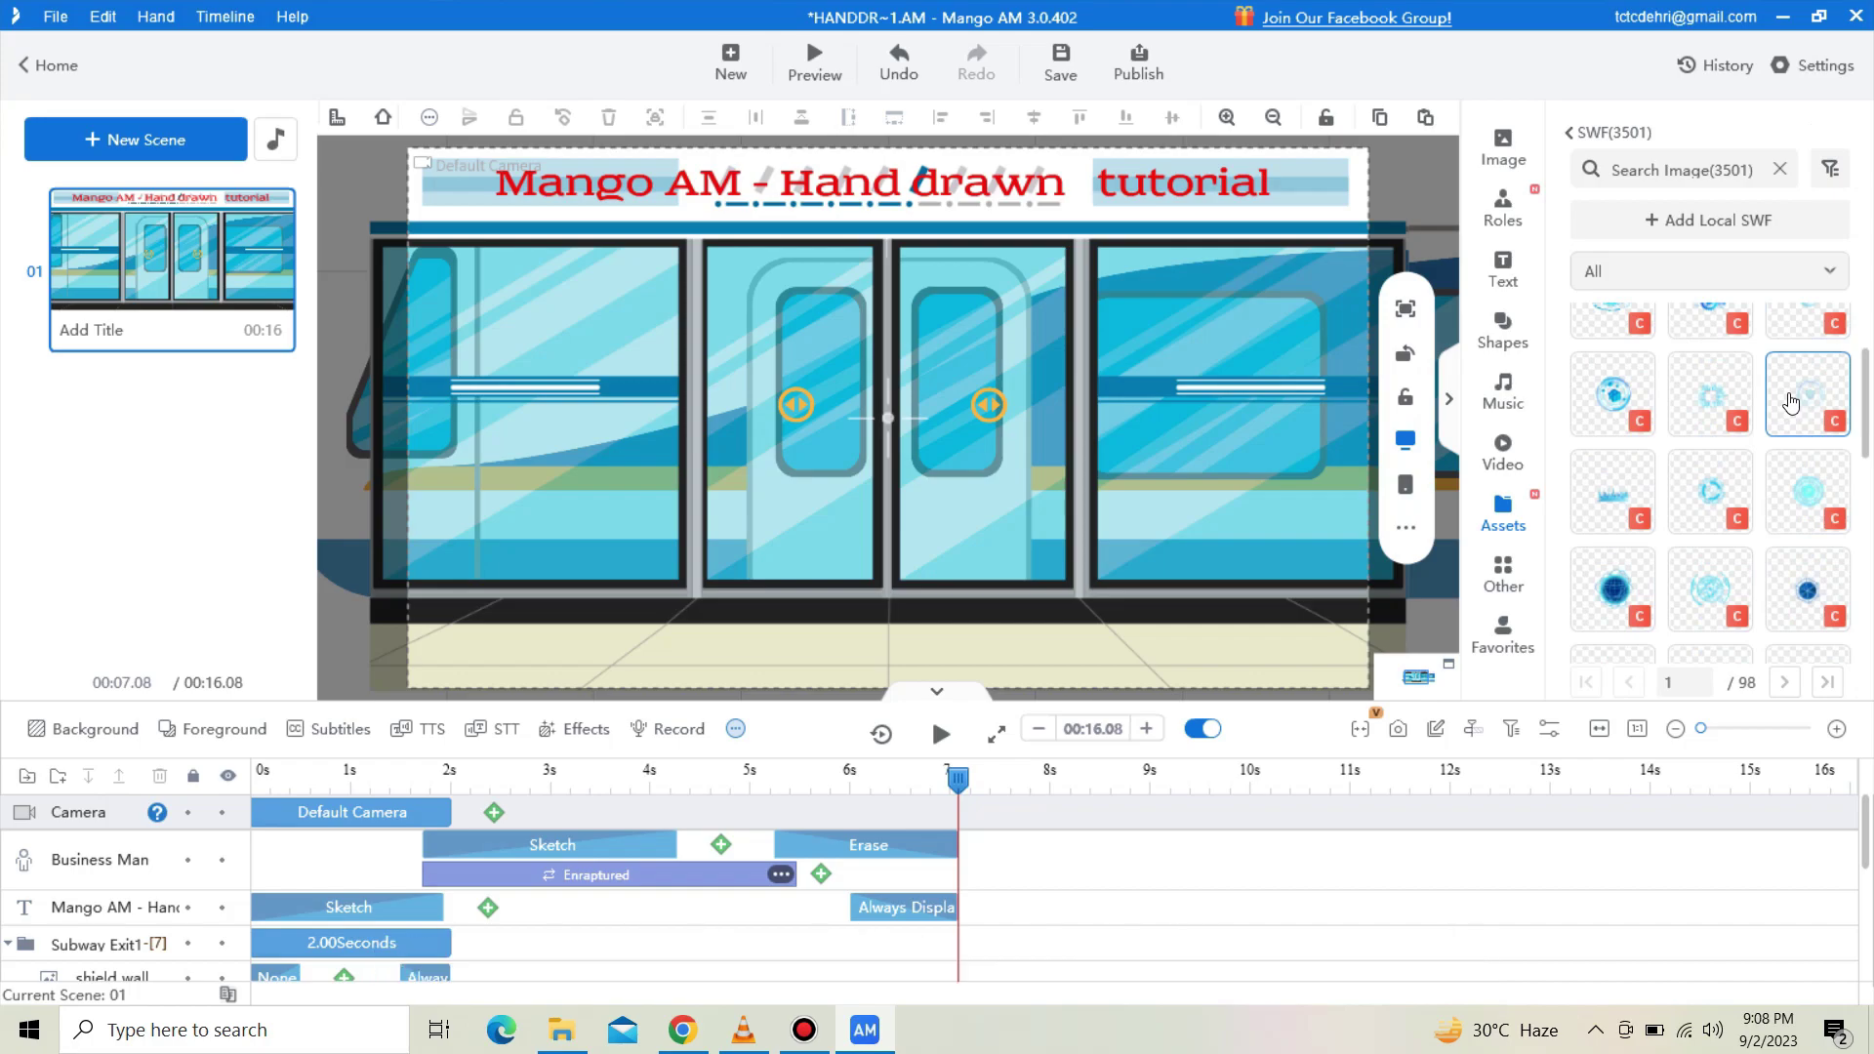
scroll(1789, 402, "down", 5)
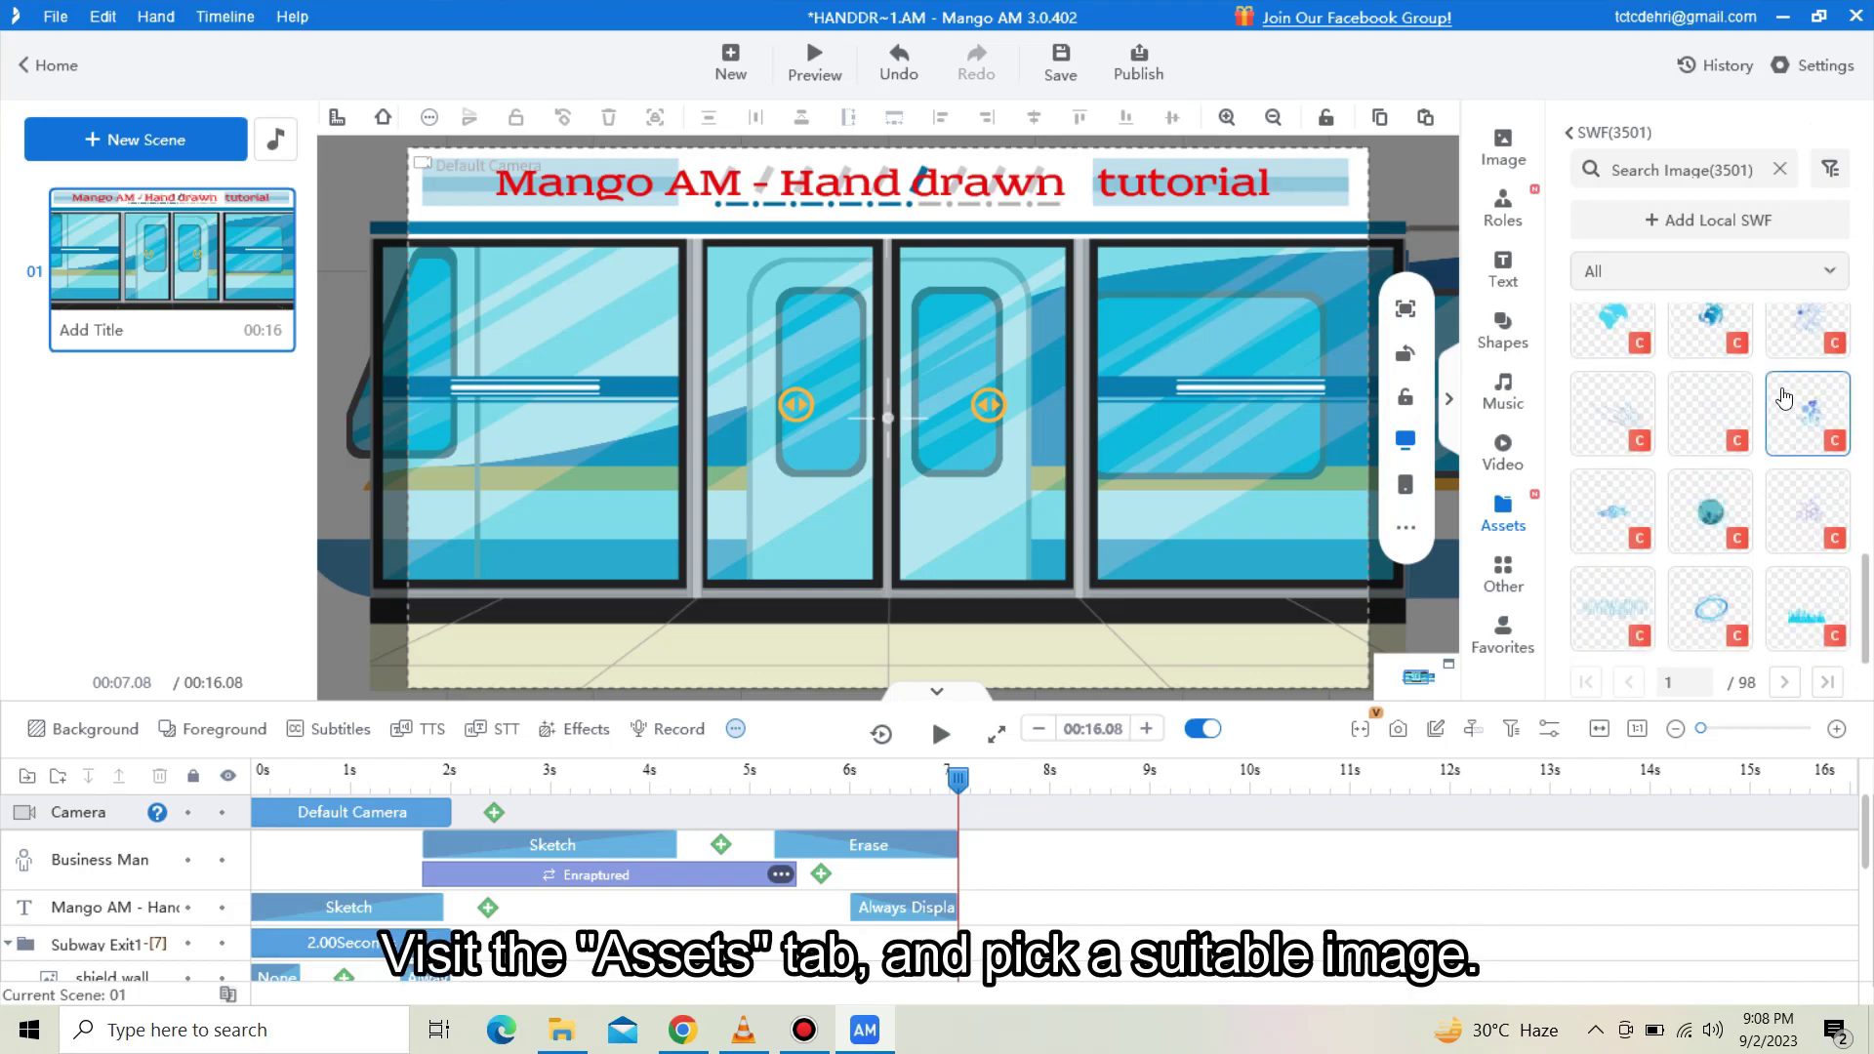
mouse_move(1786, 400)
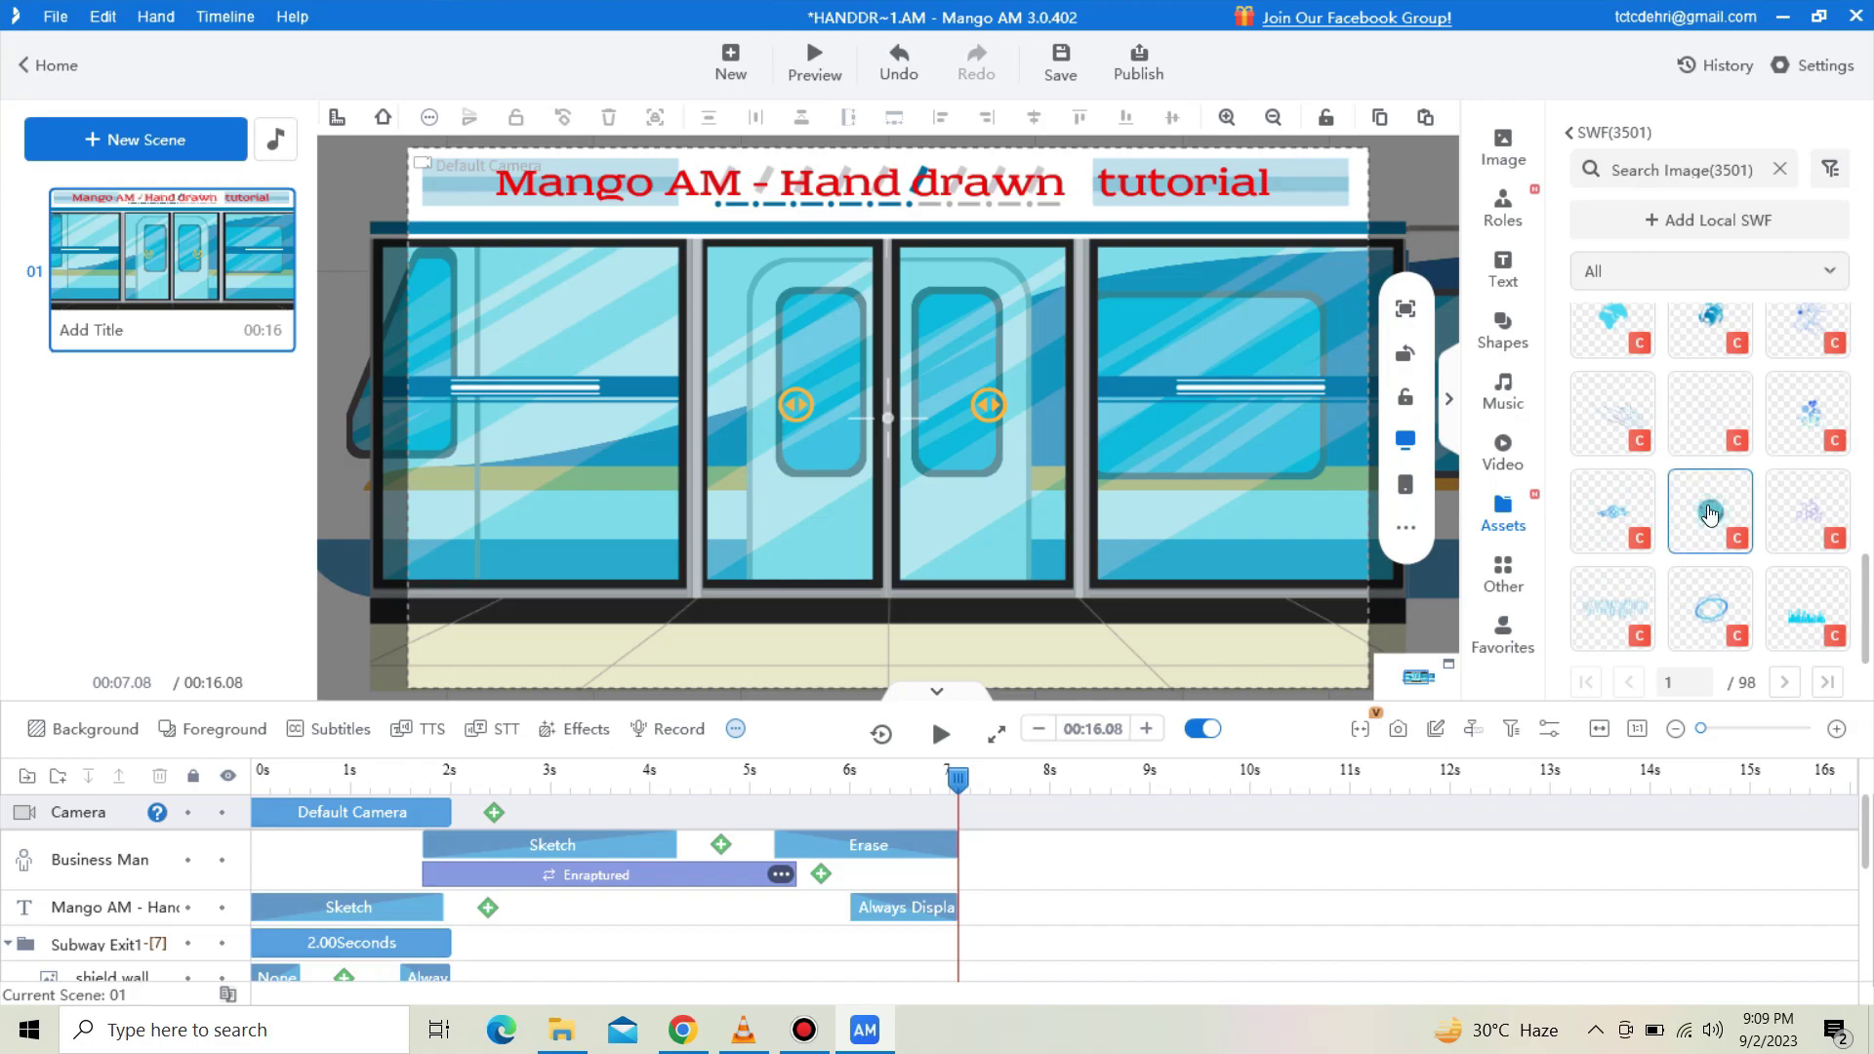
Step: Add an enlarged Loop Surround Earth globe at the door bottom, moving its erase near the scene end
left_click(1709, 511)
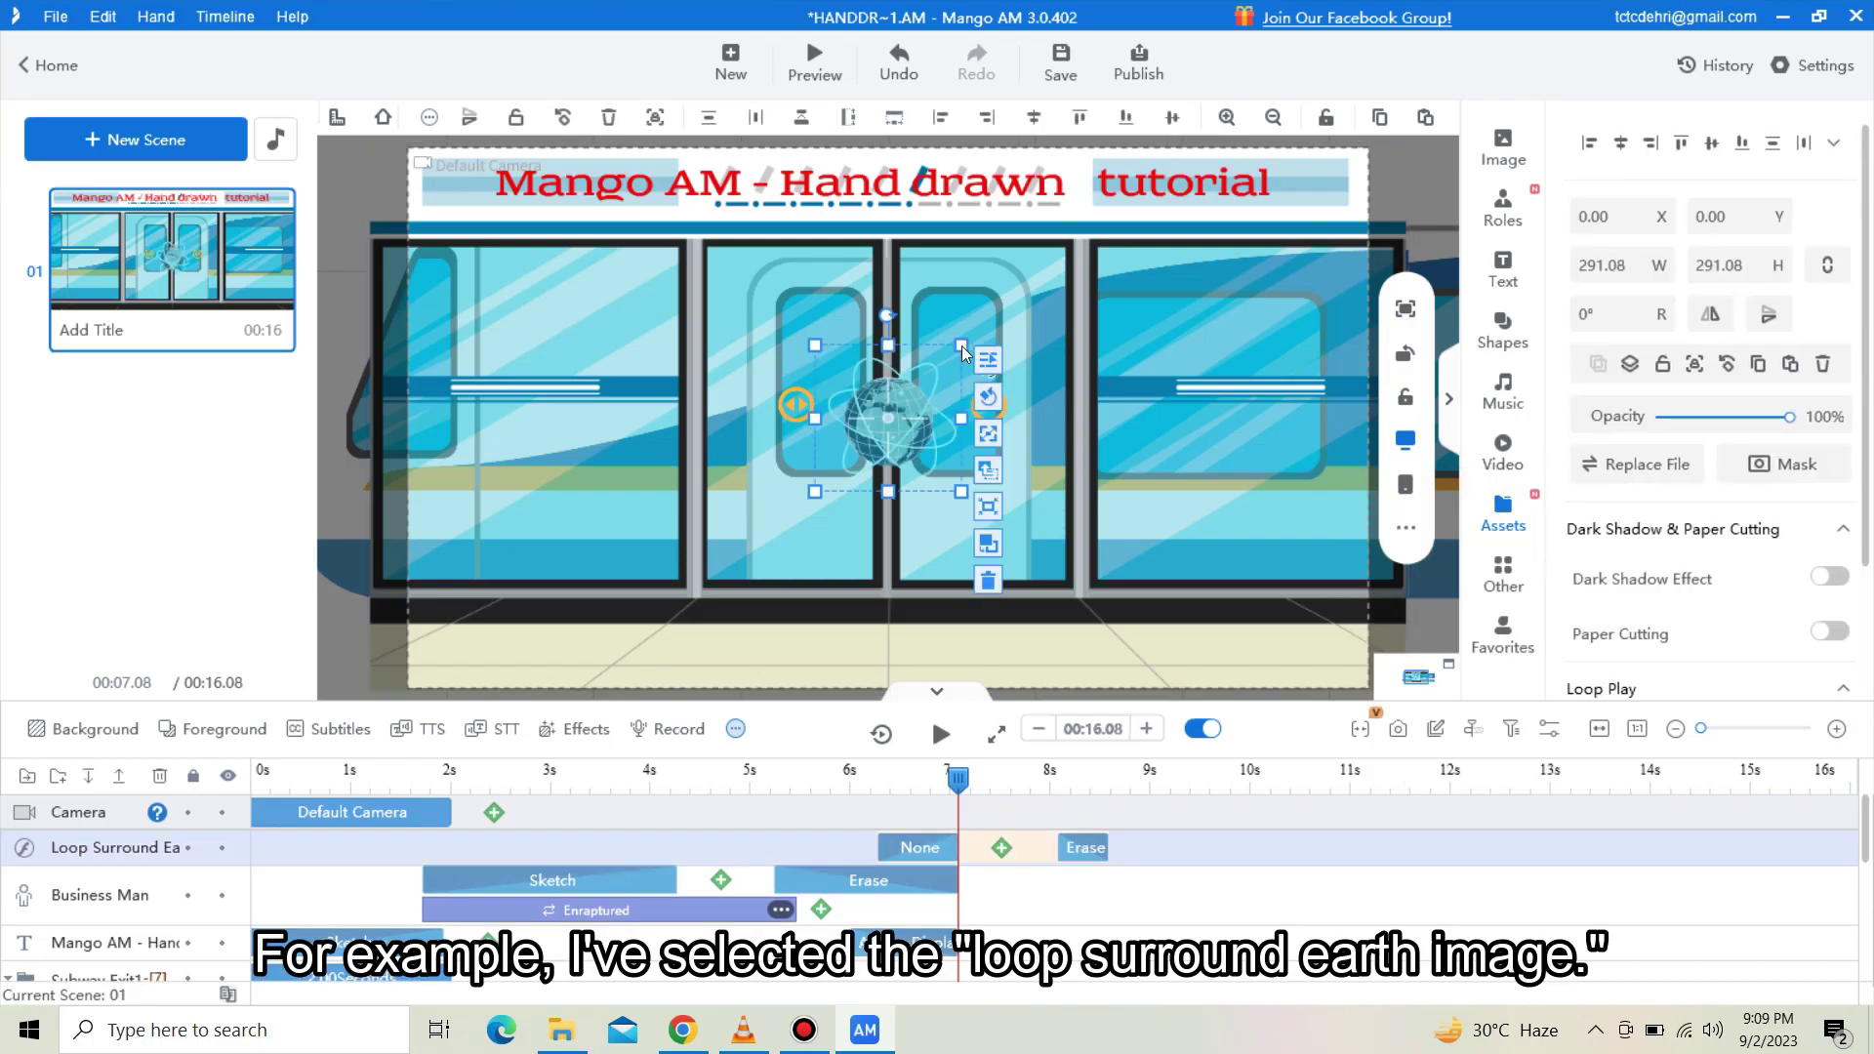
left_click_drag(962, 346, 1082, 256)
left_click_drag(968, 392, 910, 600)
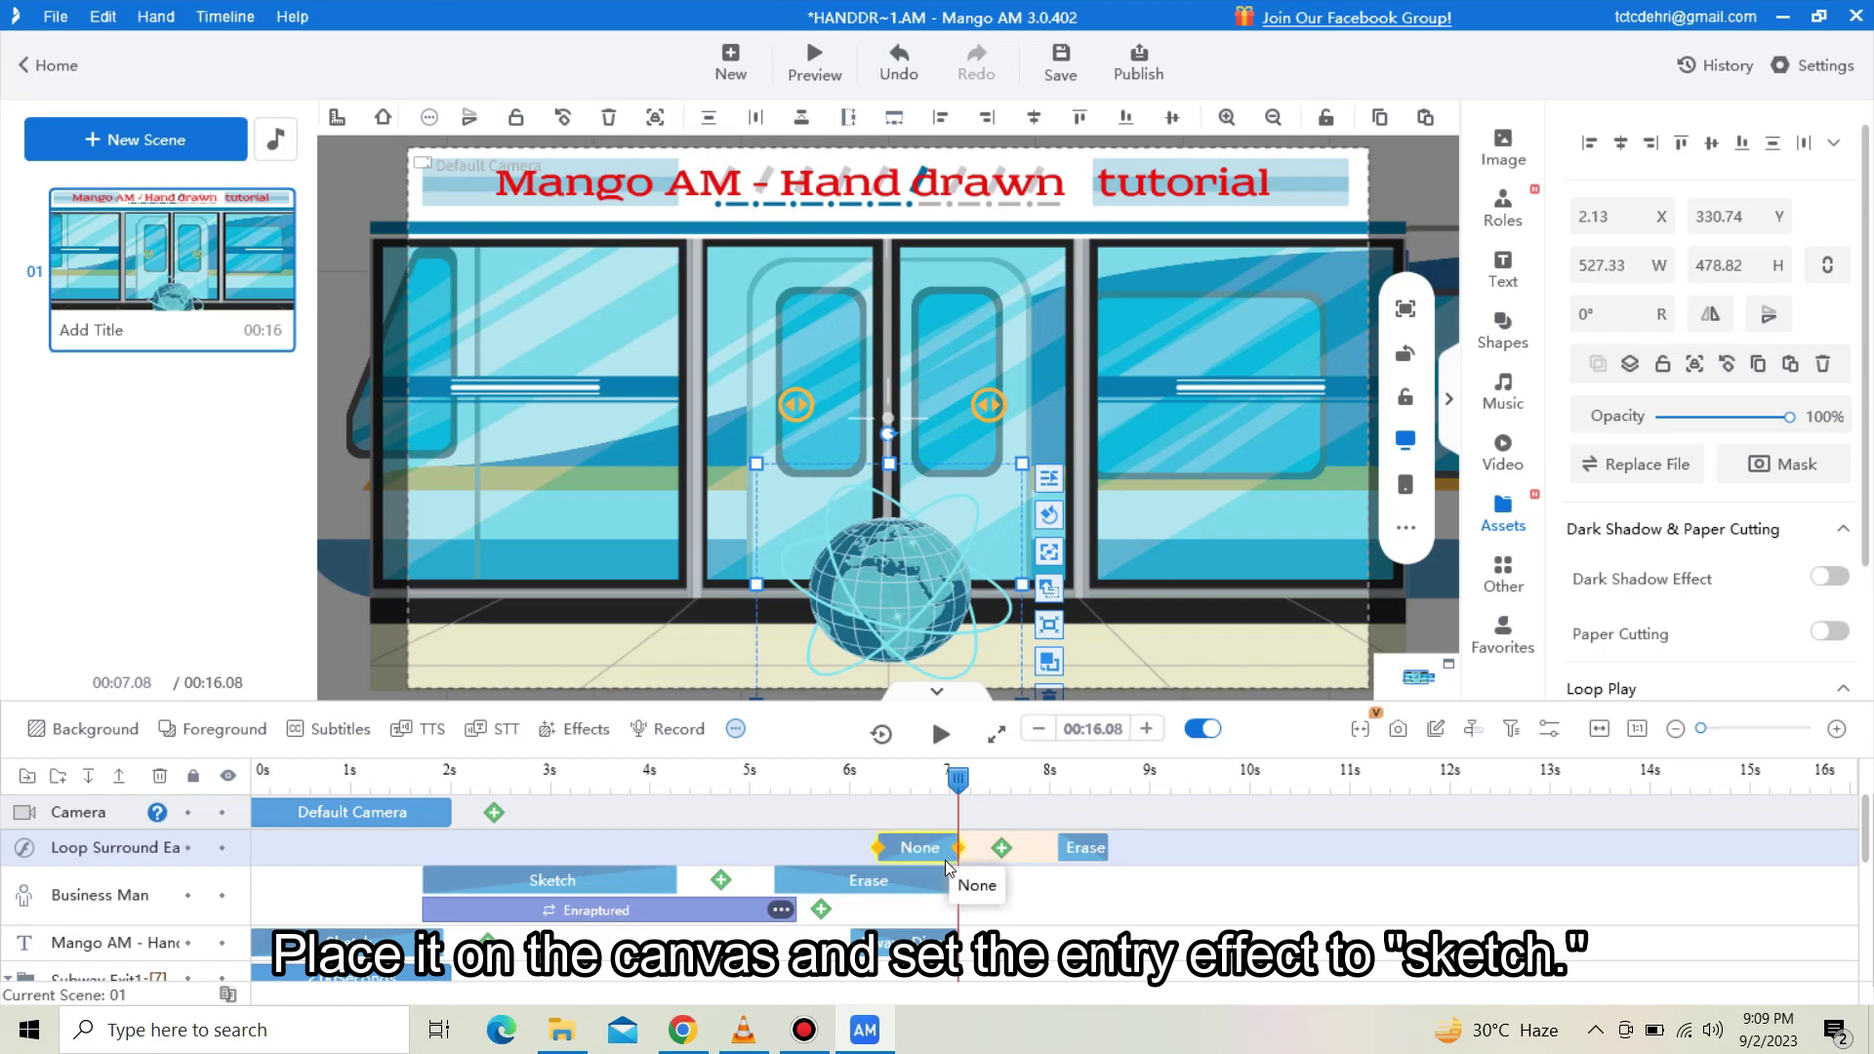
left_click(1079, 851)
left_click_drag(1113, 858, 1201, 856)
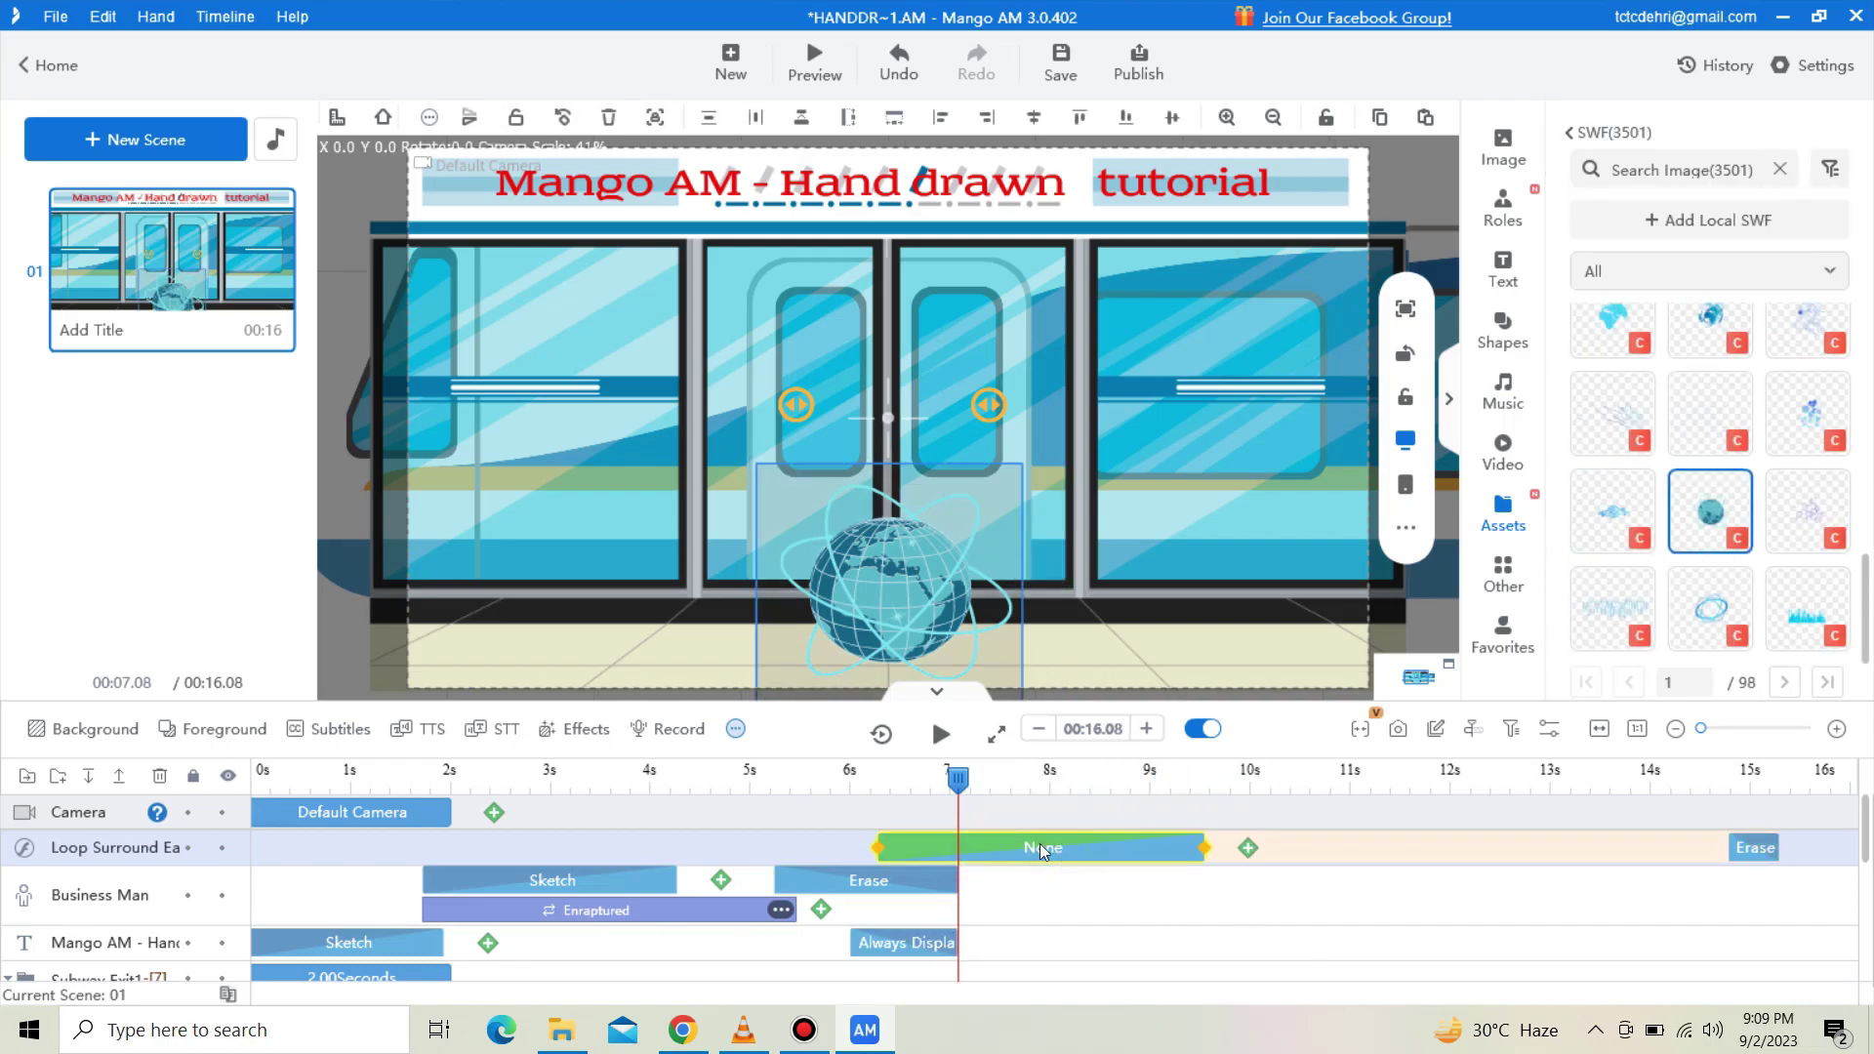
Step: Give the globe a Sketch entrance instead of None, then rewind to about 6.1 s
double_click(1060, 854)
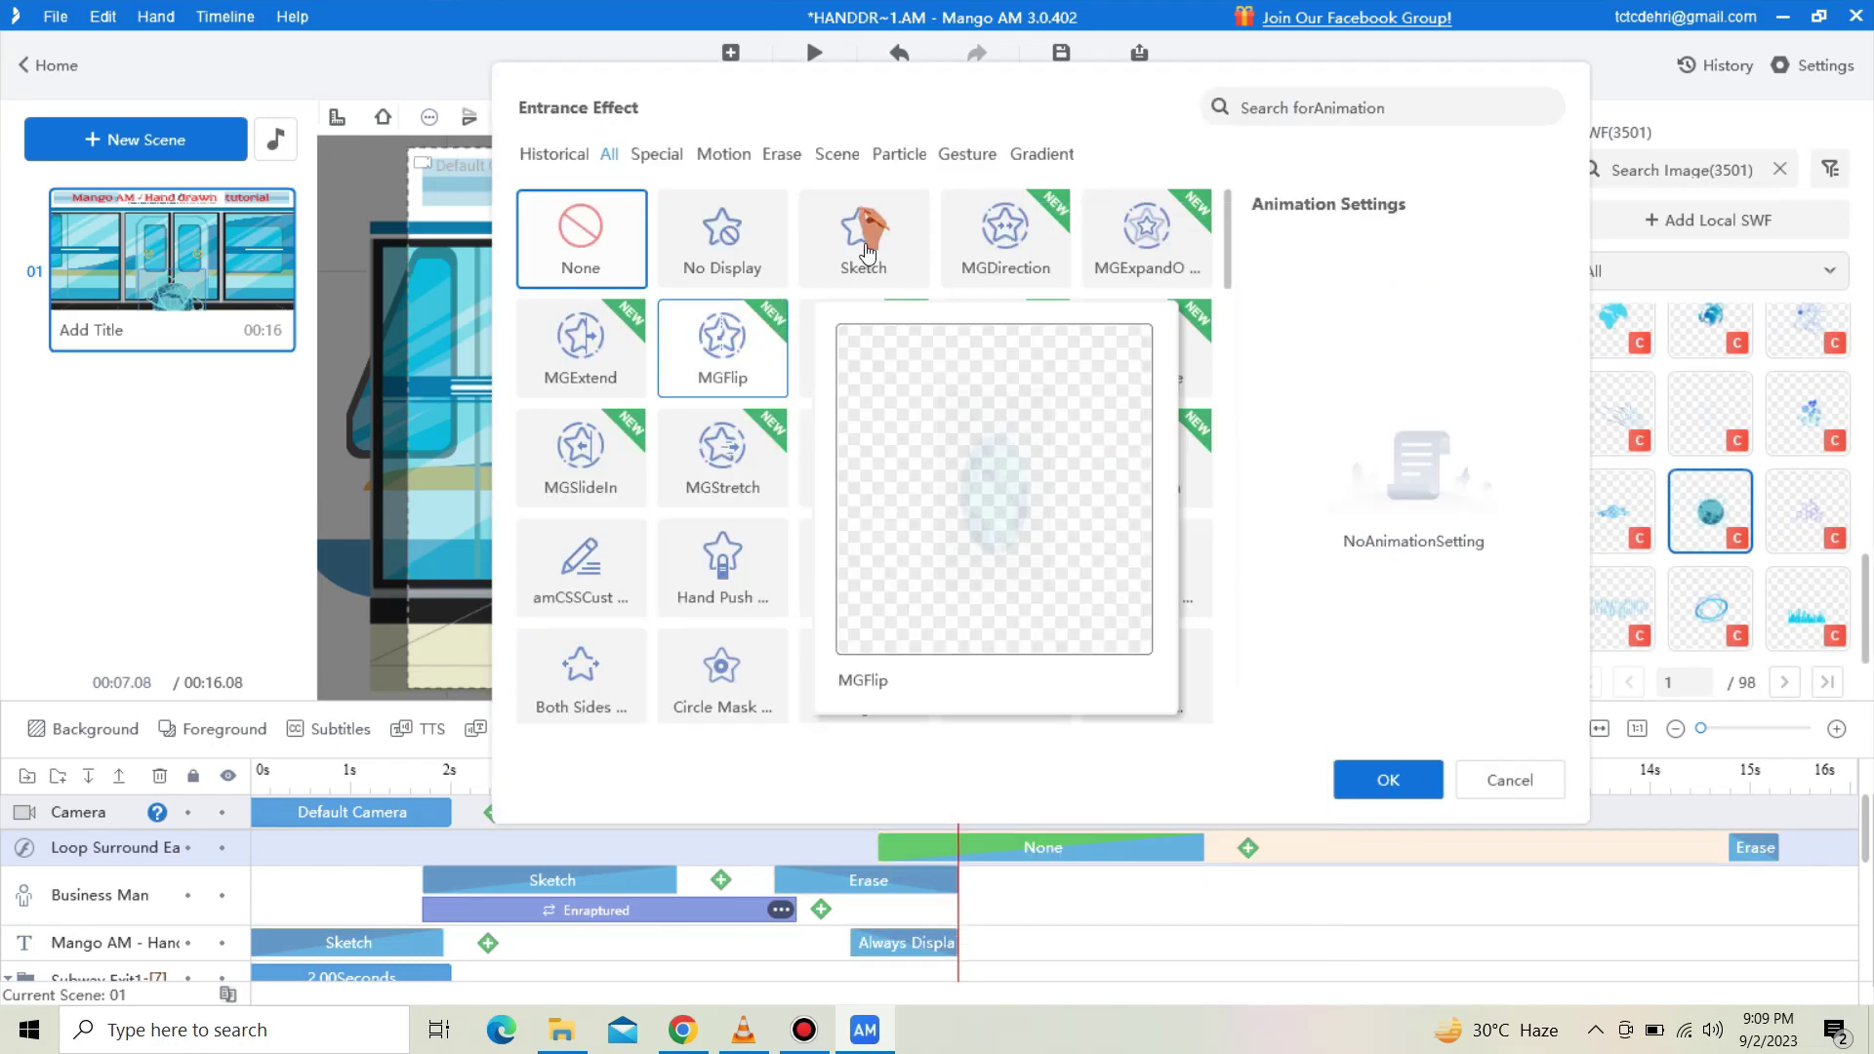
left_click(849, 235)
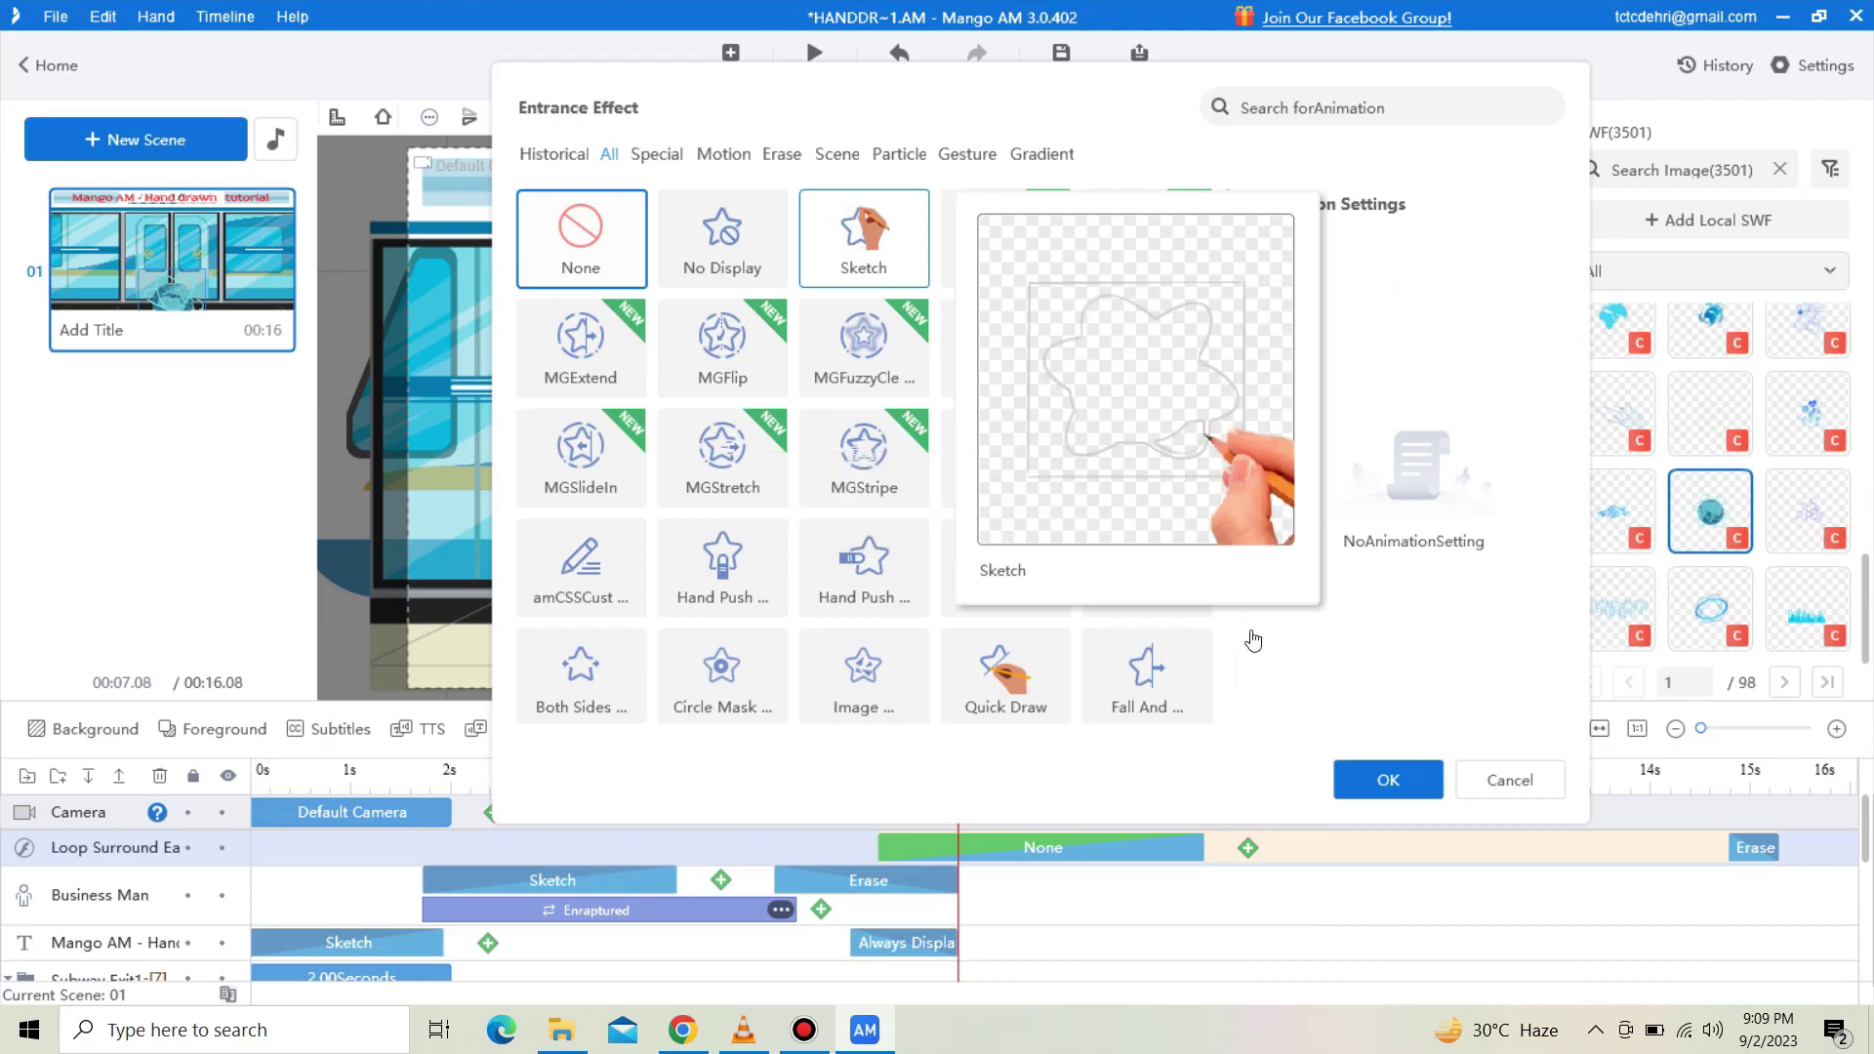
left_click(1377, 784)
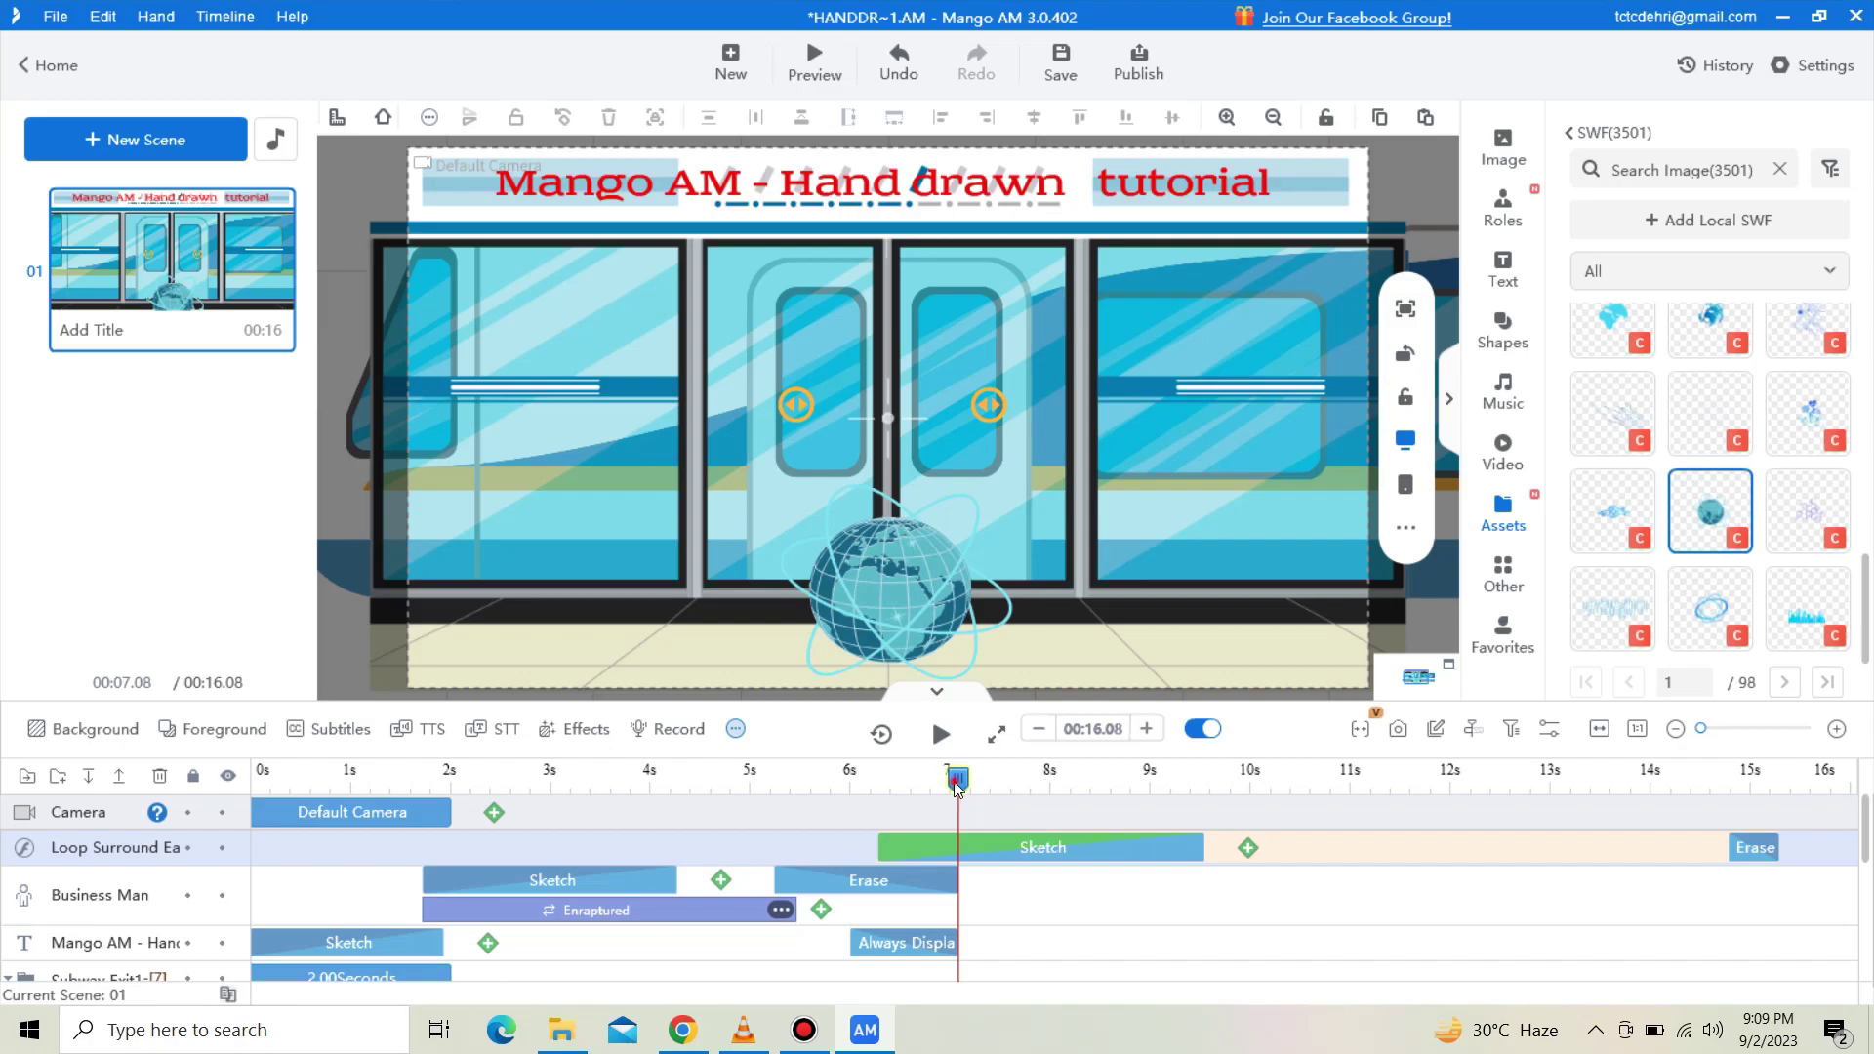
left_click_drag(957, 778, 859, 781)
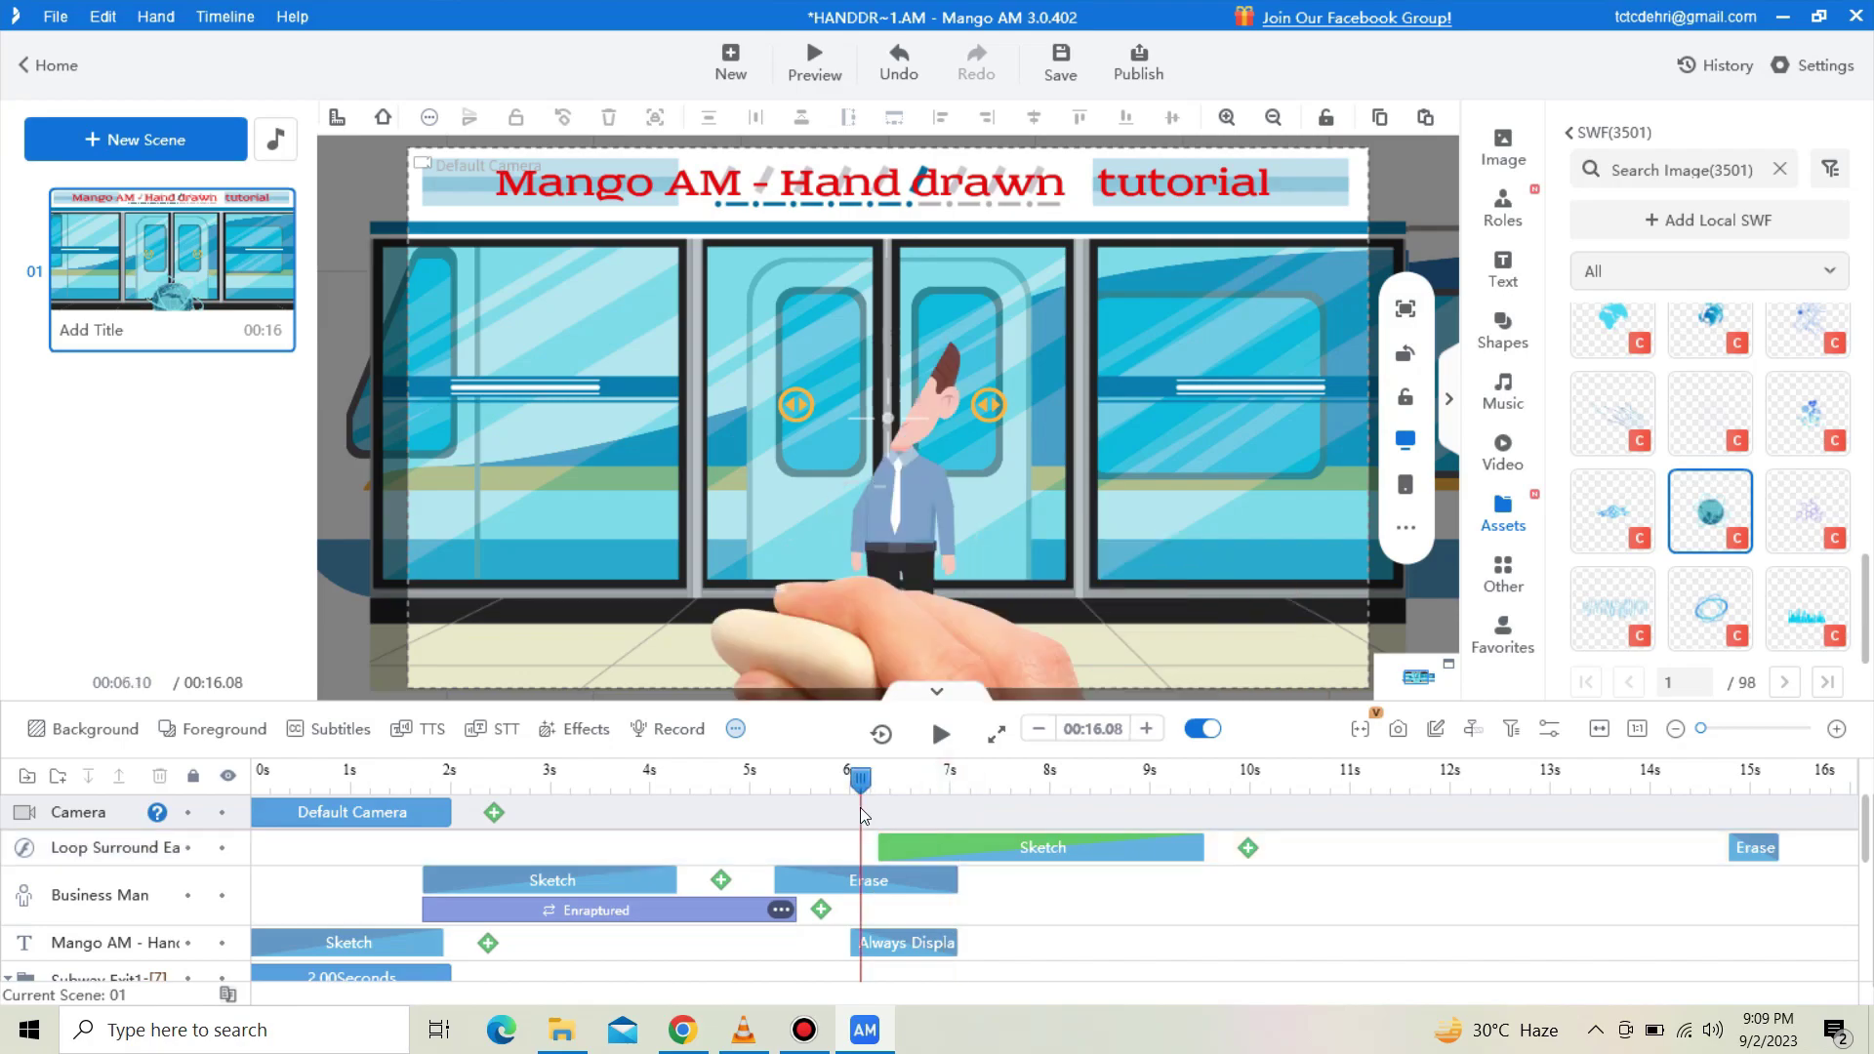
Step: Shift the globe's Sketch entrance to start around 7.28 s and preview from about 6.2 s
left_click(941, 734)
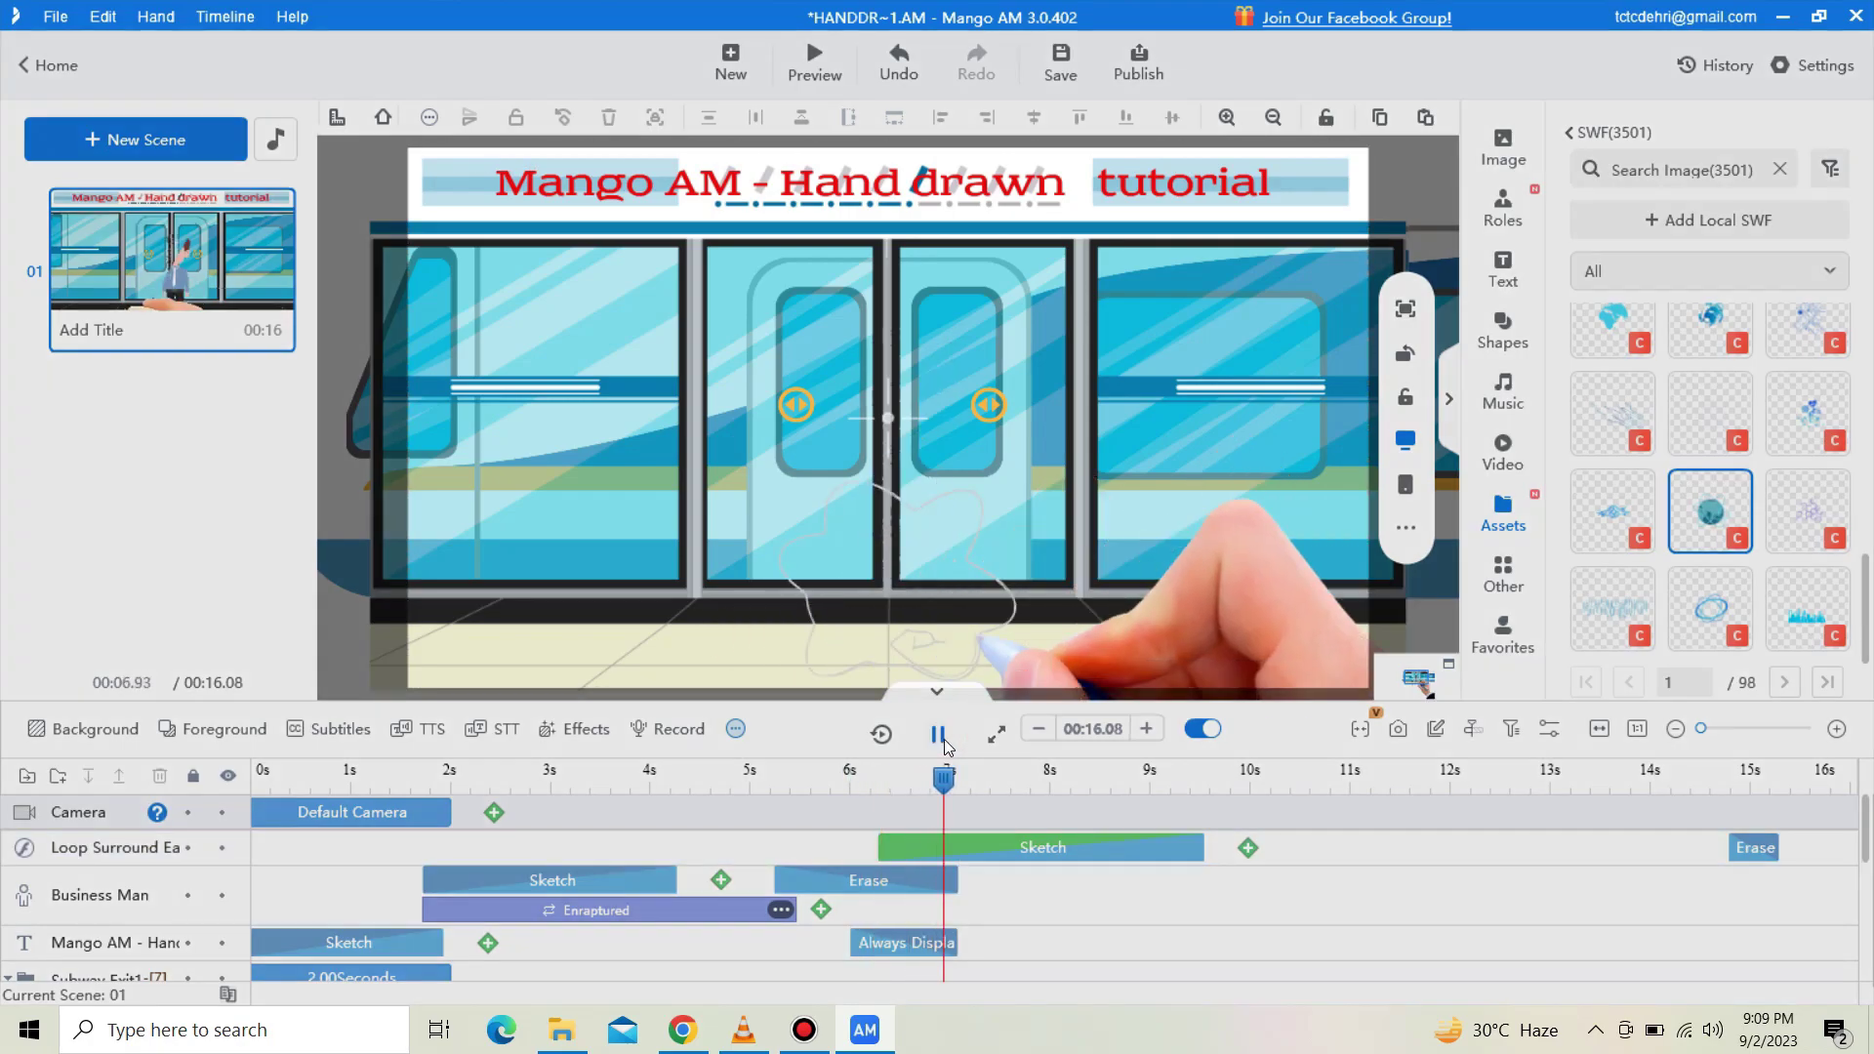
left_click(940, 735)
mouse_move(1016, 857)
left_mouse_down()
mouse_move(1122, 841)
mouse_move(1104, 845)
left_mouse_up()
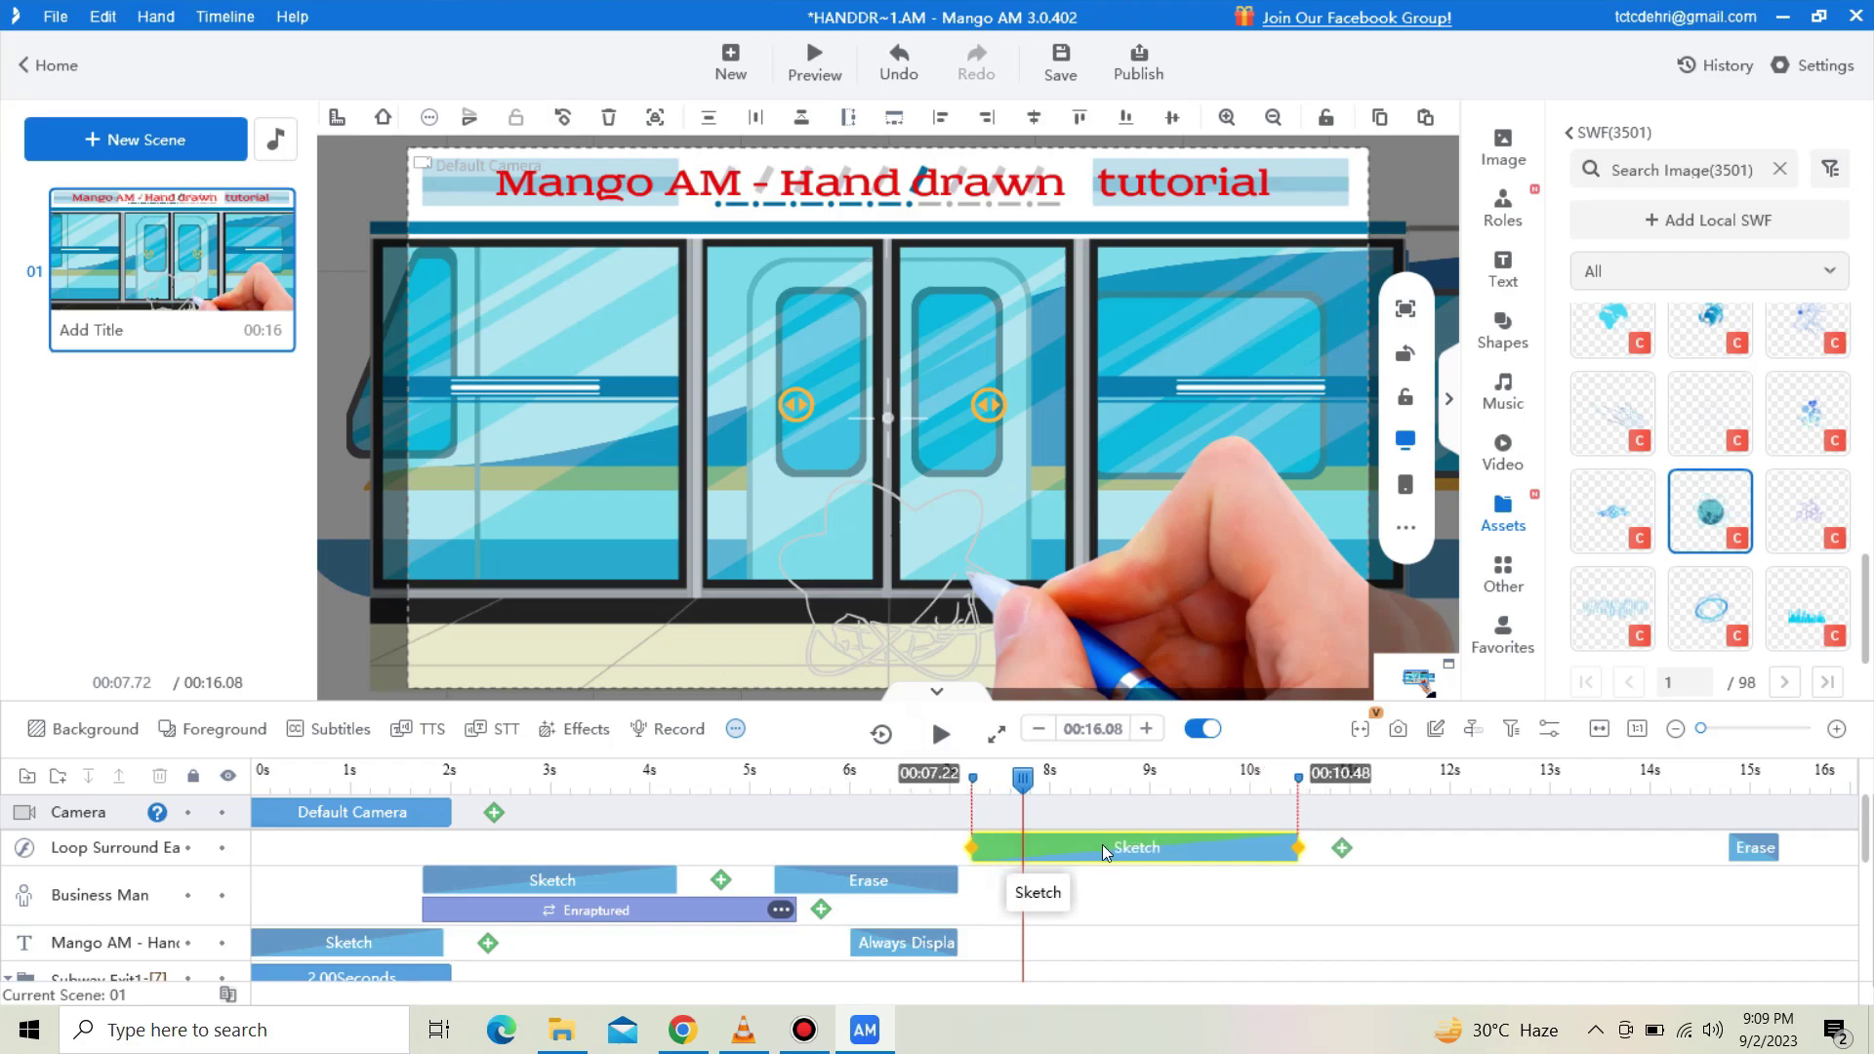
left_click(1017, 779)
left_click(869, 776)
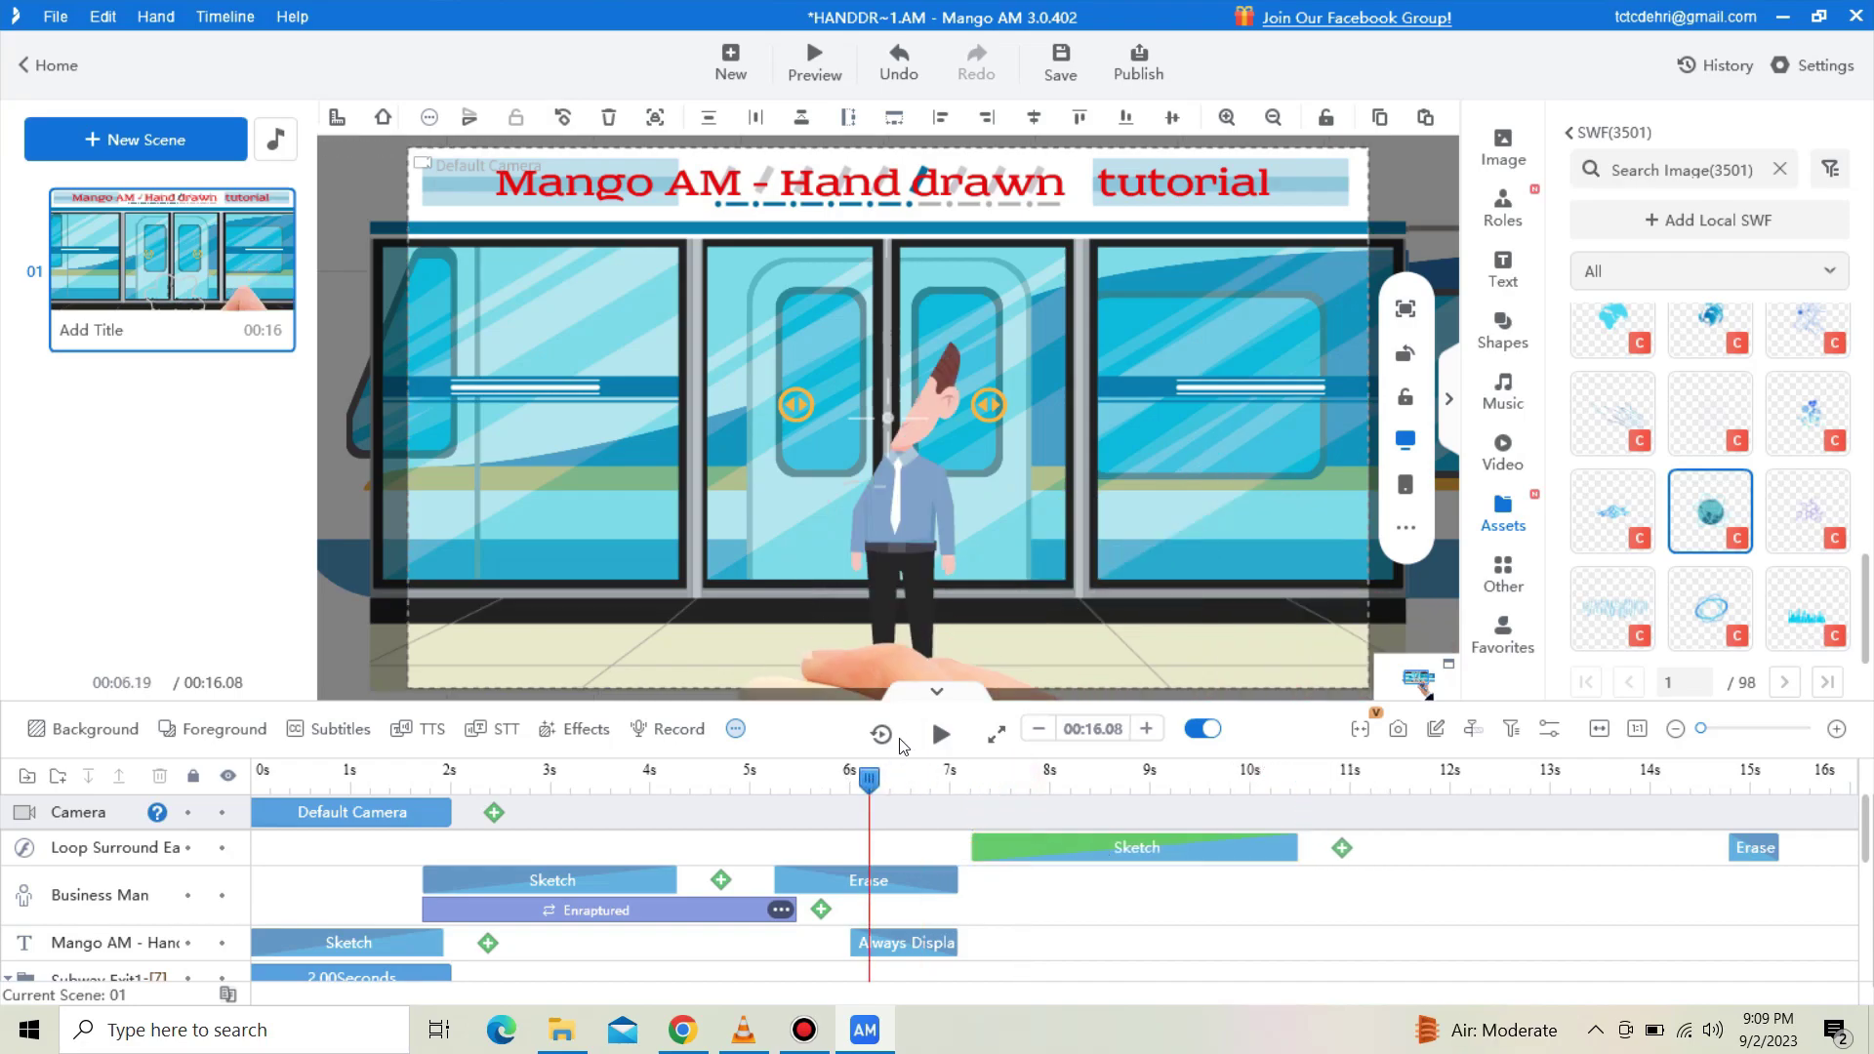
left_click(940, 734)
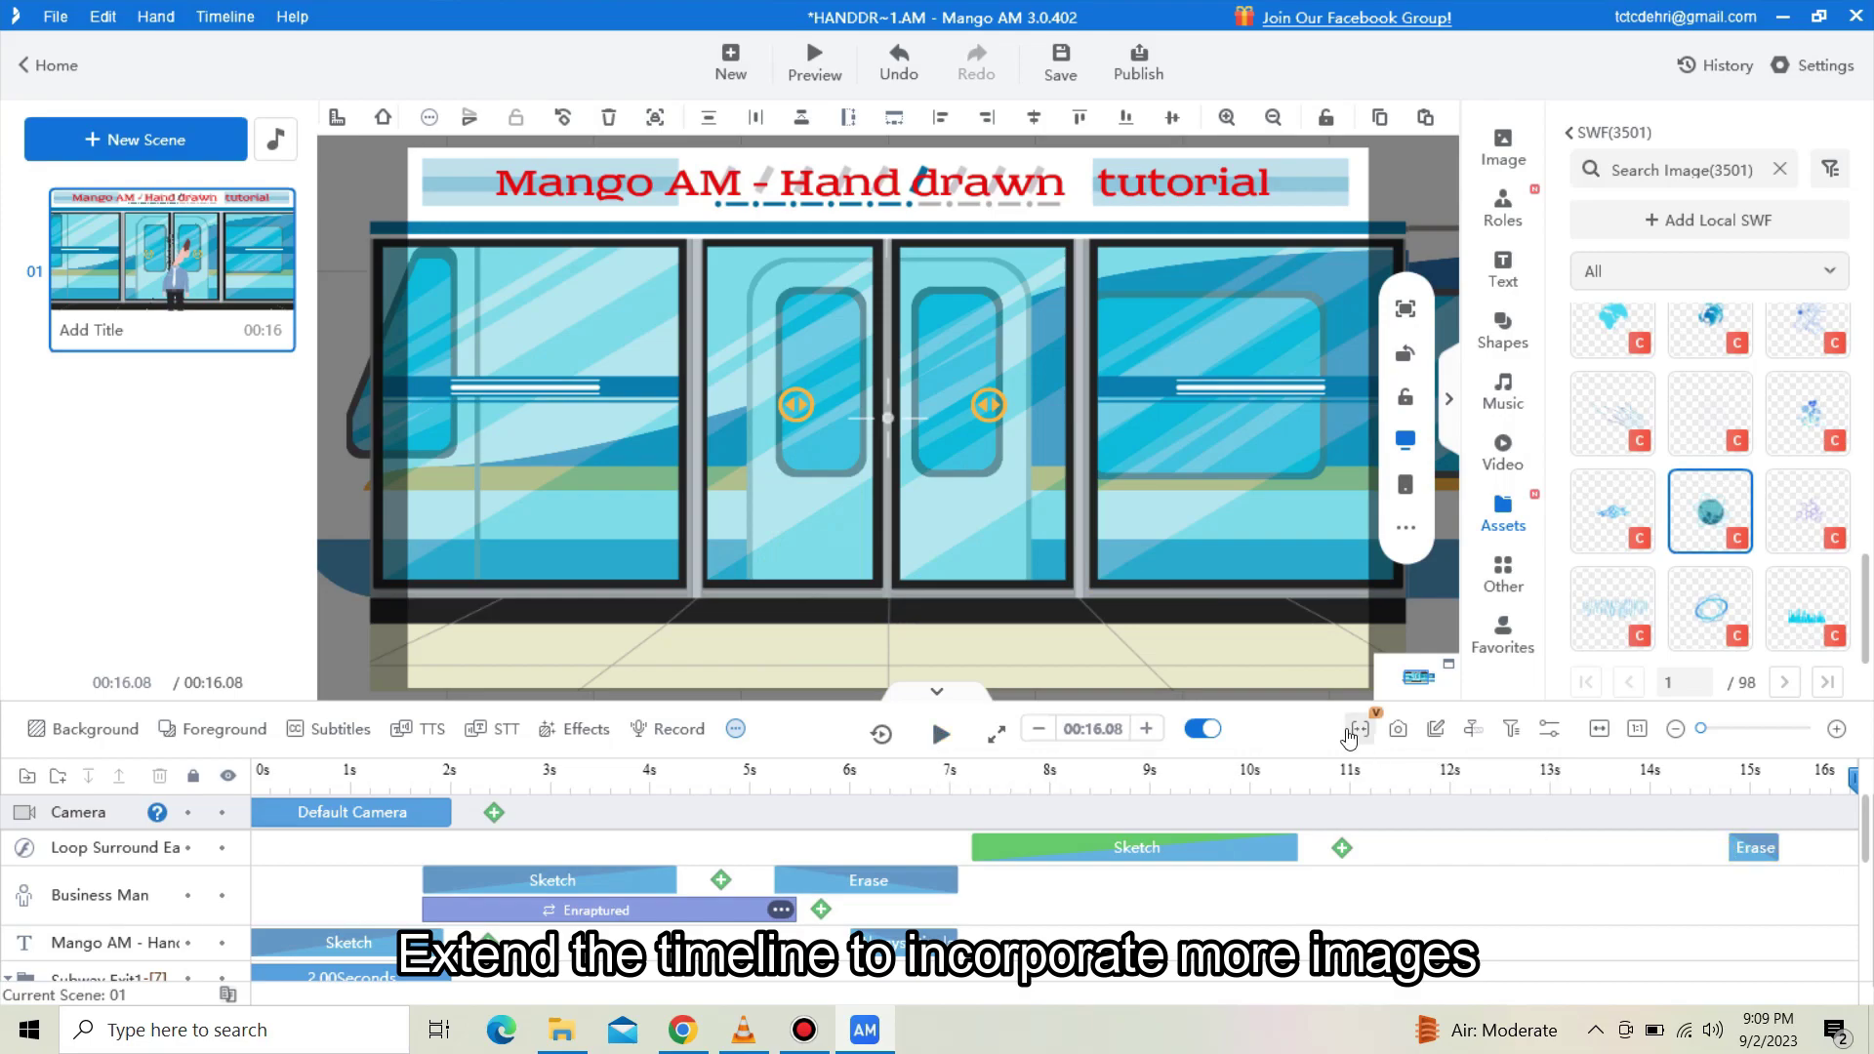
Step: Extend the scene duration to 00:20.08
left_click(1150, 730)
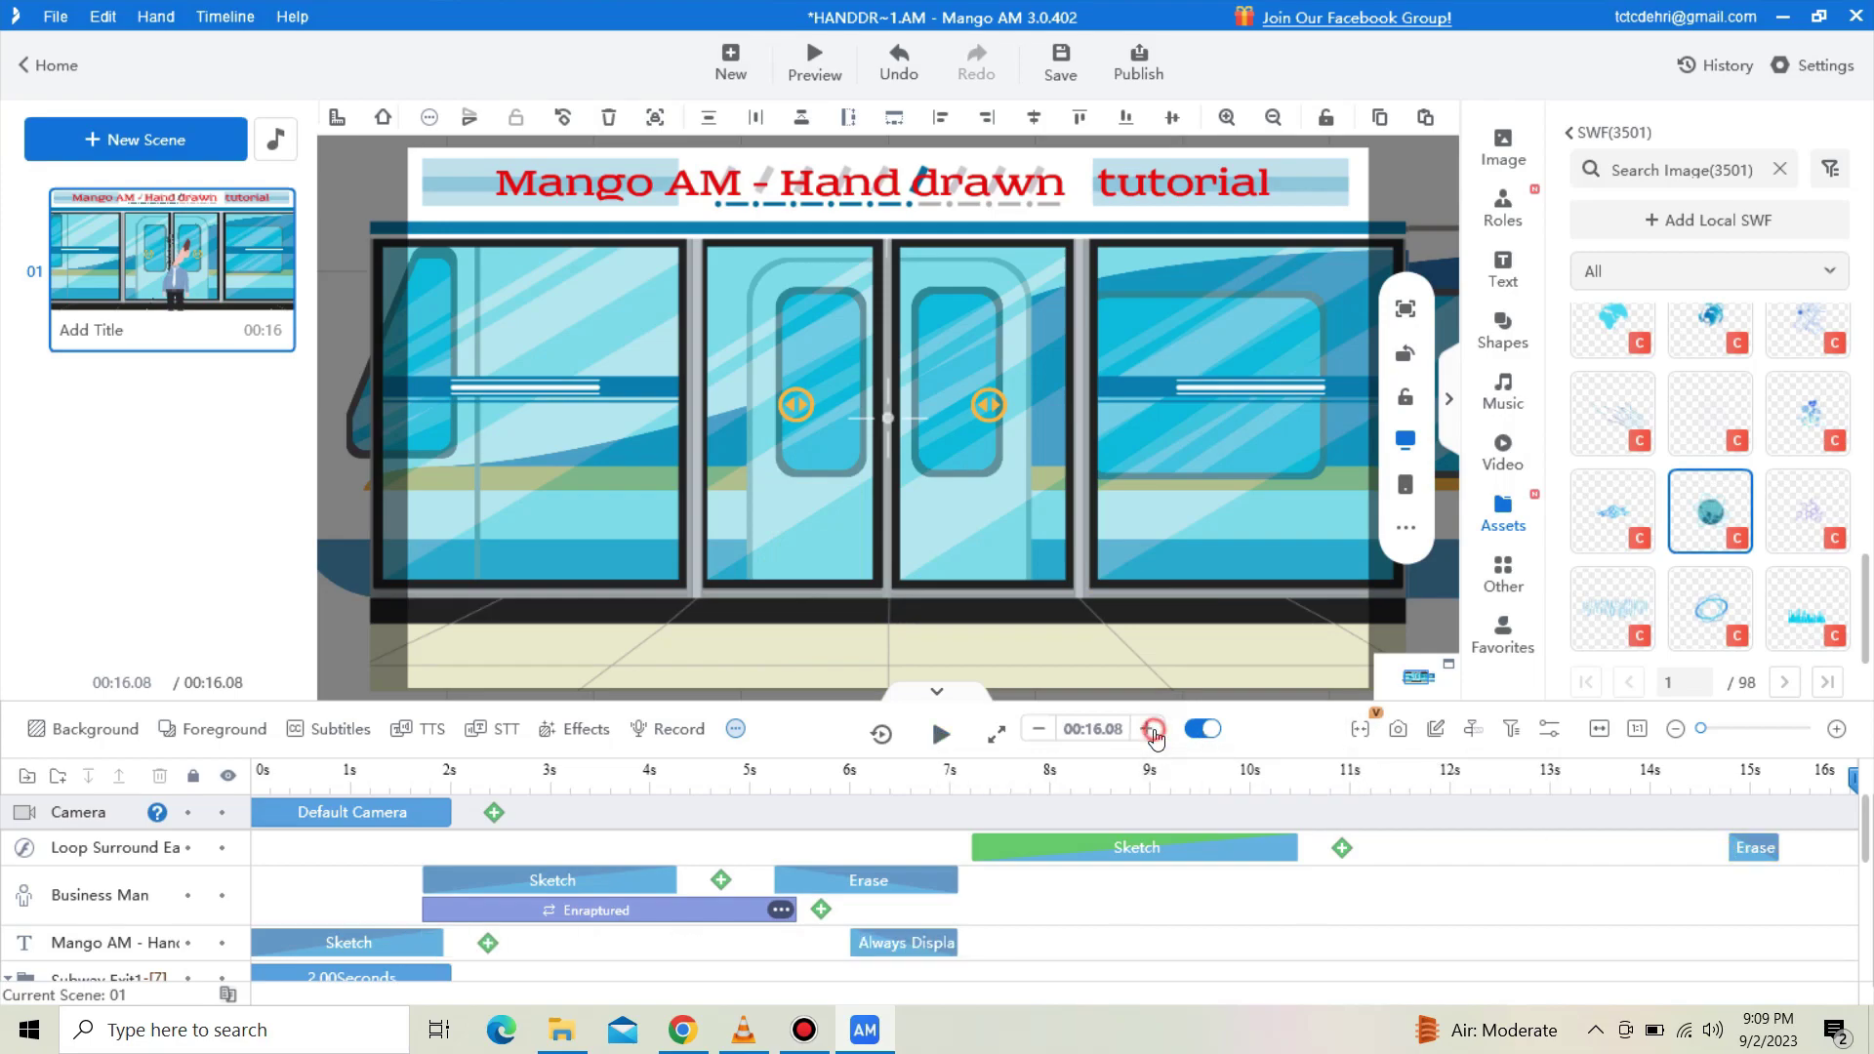
left_click(1149, 730)
left_click(1149, 730)
left_click(1149, 730)
Step: Change the globe's ending from Erase to Always Display and show the last page of SWF images
key("Delete")
left_click(661, 586)
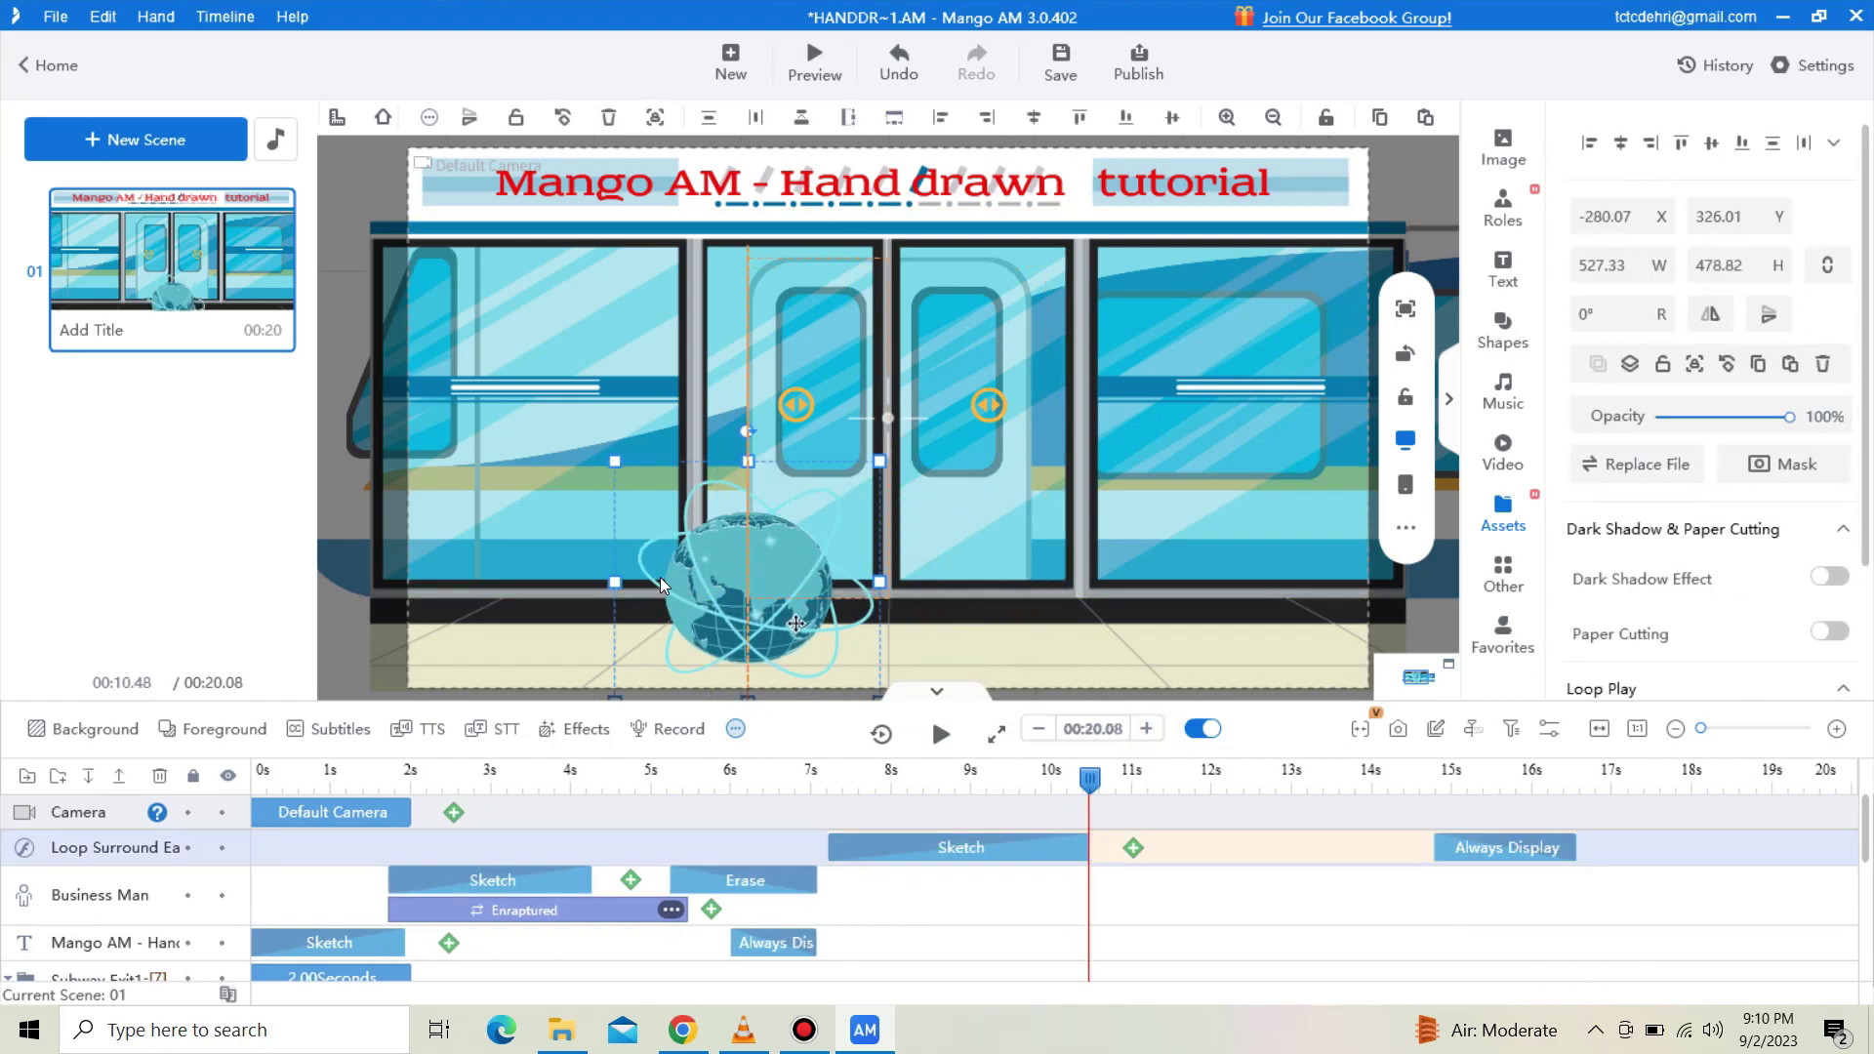
left_click(1647, 465)
left_click(1825, 682)
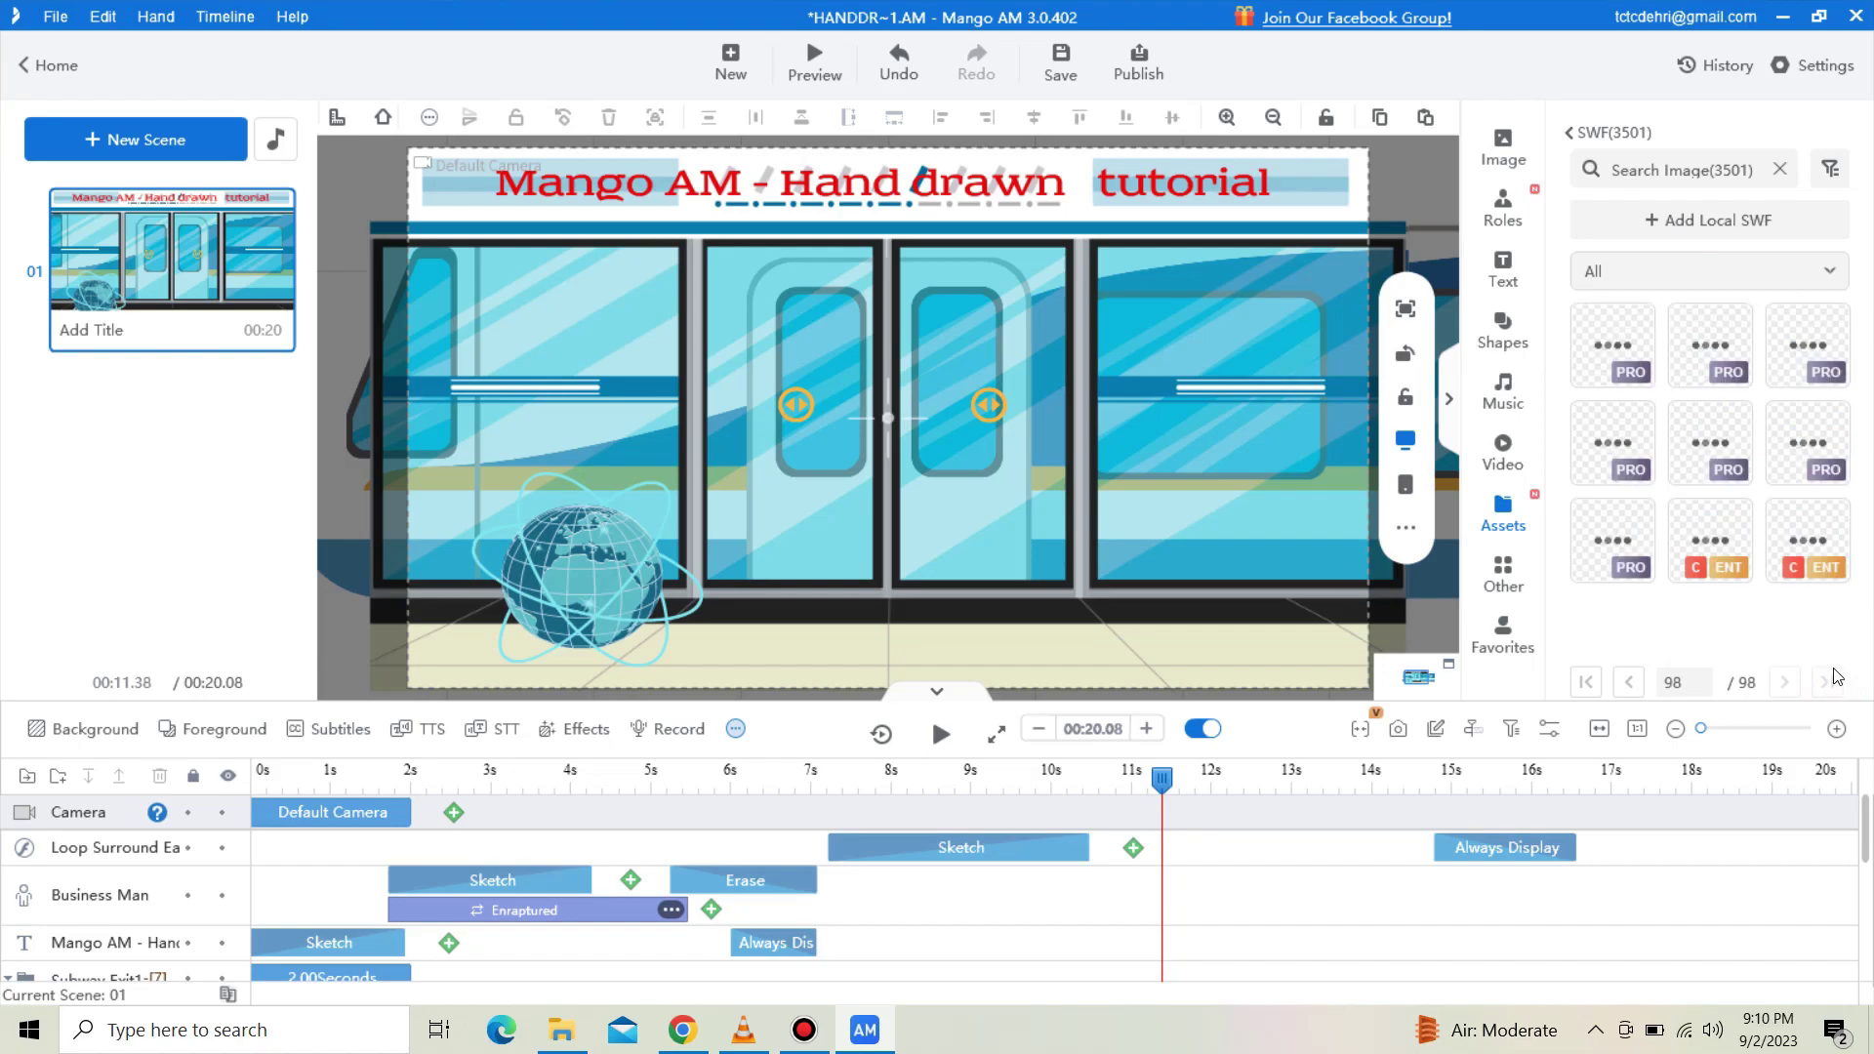
Step: Add the Winning Girl SWF and enlarge her in the subway doorway
left_click(1811, 537)
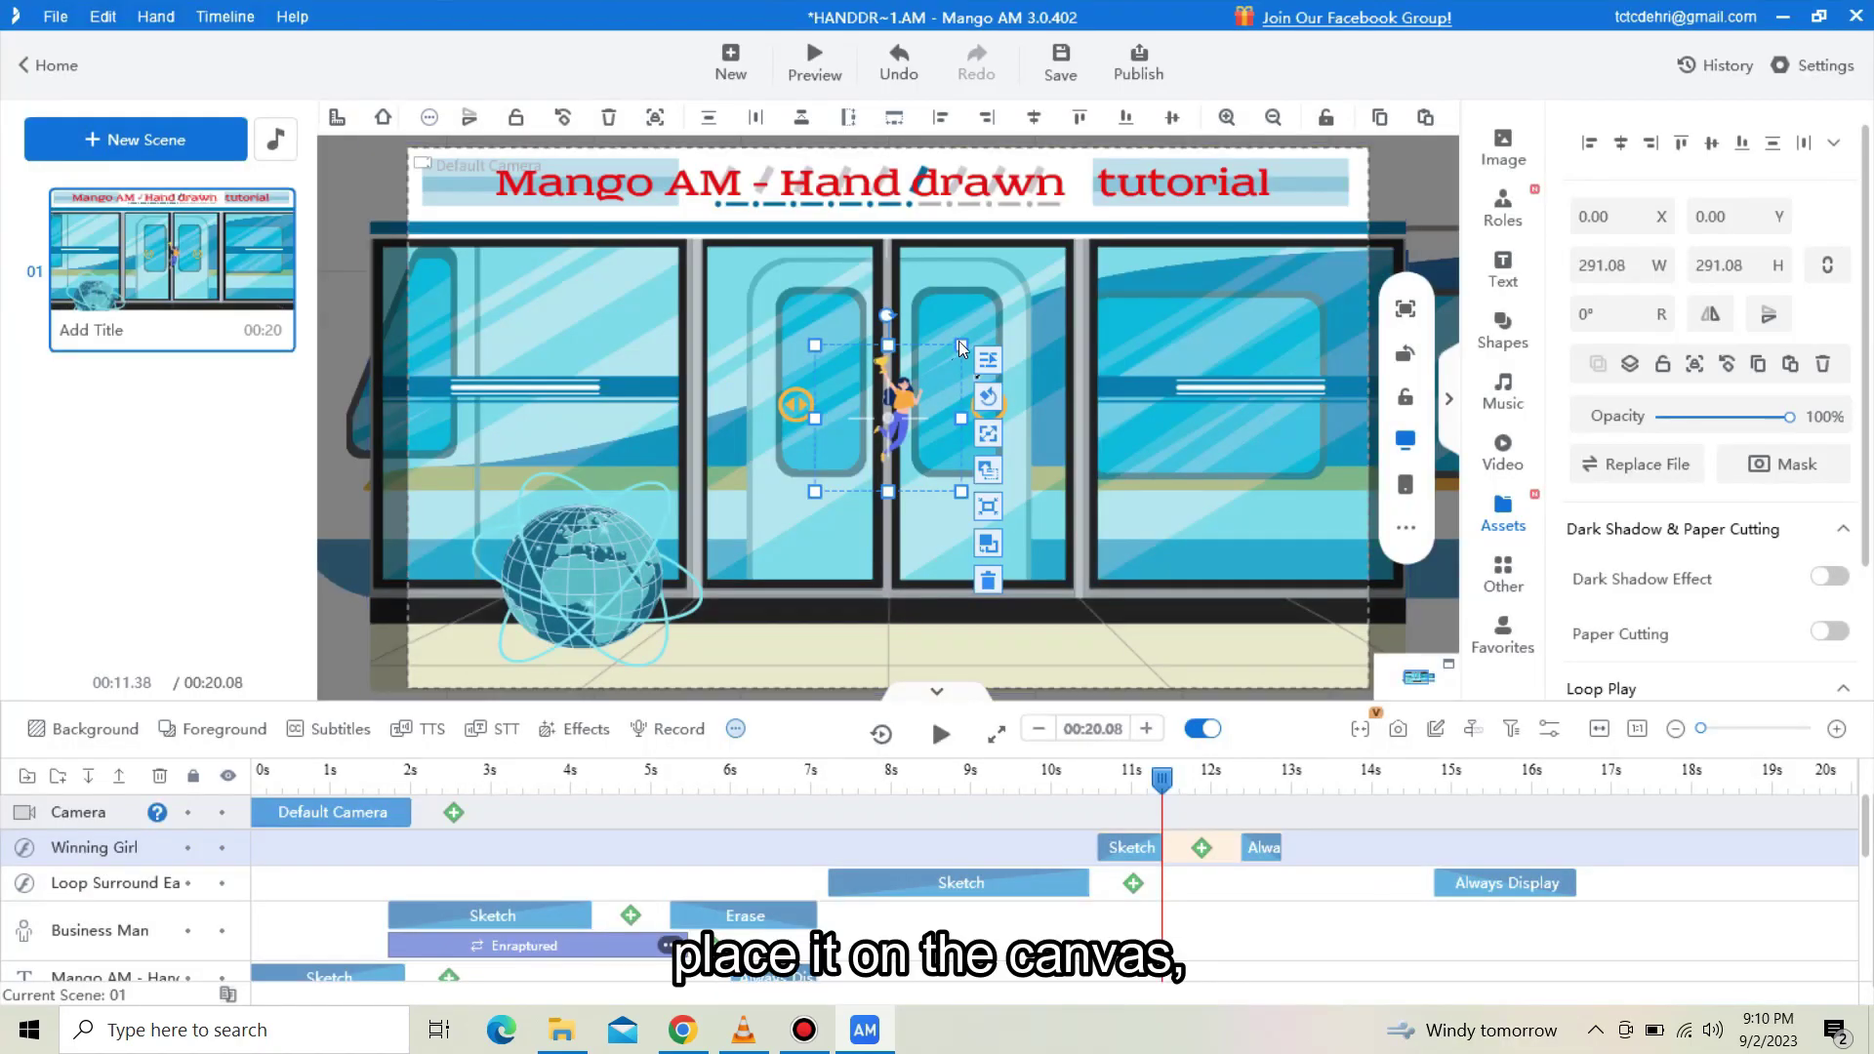
left_click_drag(962, 344, 1006, 559)
left_click_drag(1143, 328, 1430, 29)
left_click_drag(1179, 354, 1074, 422)
Step: Keep the girl displayed to the end, stretch her Sketch entrance to about 4 s, and preview
left_click_drag(1263, 847, 1870, 859)
left_click_drag(1162, 845, 1426, 850)
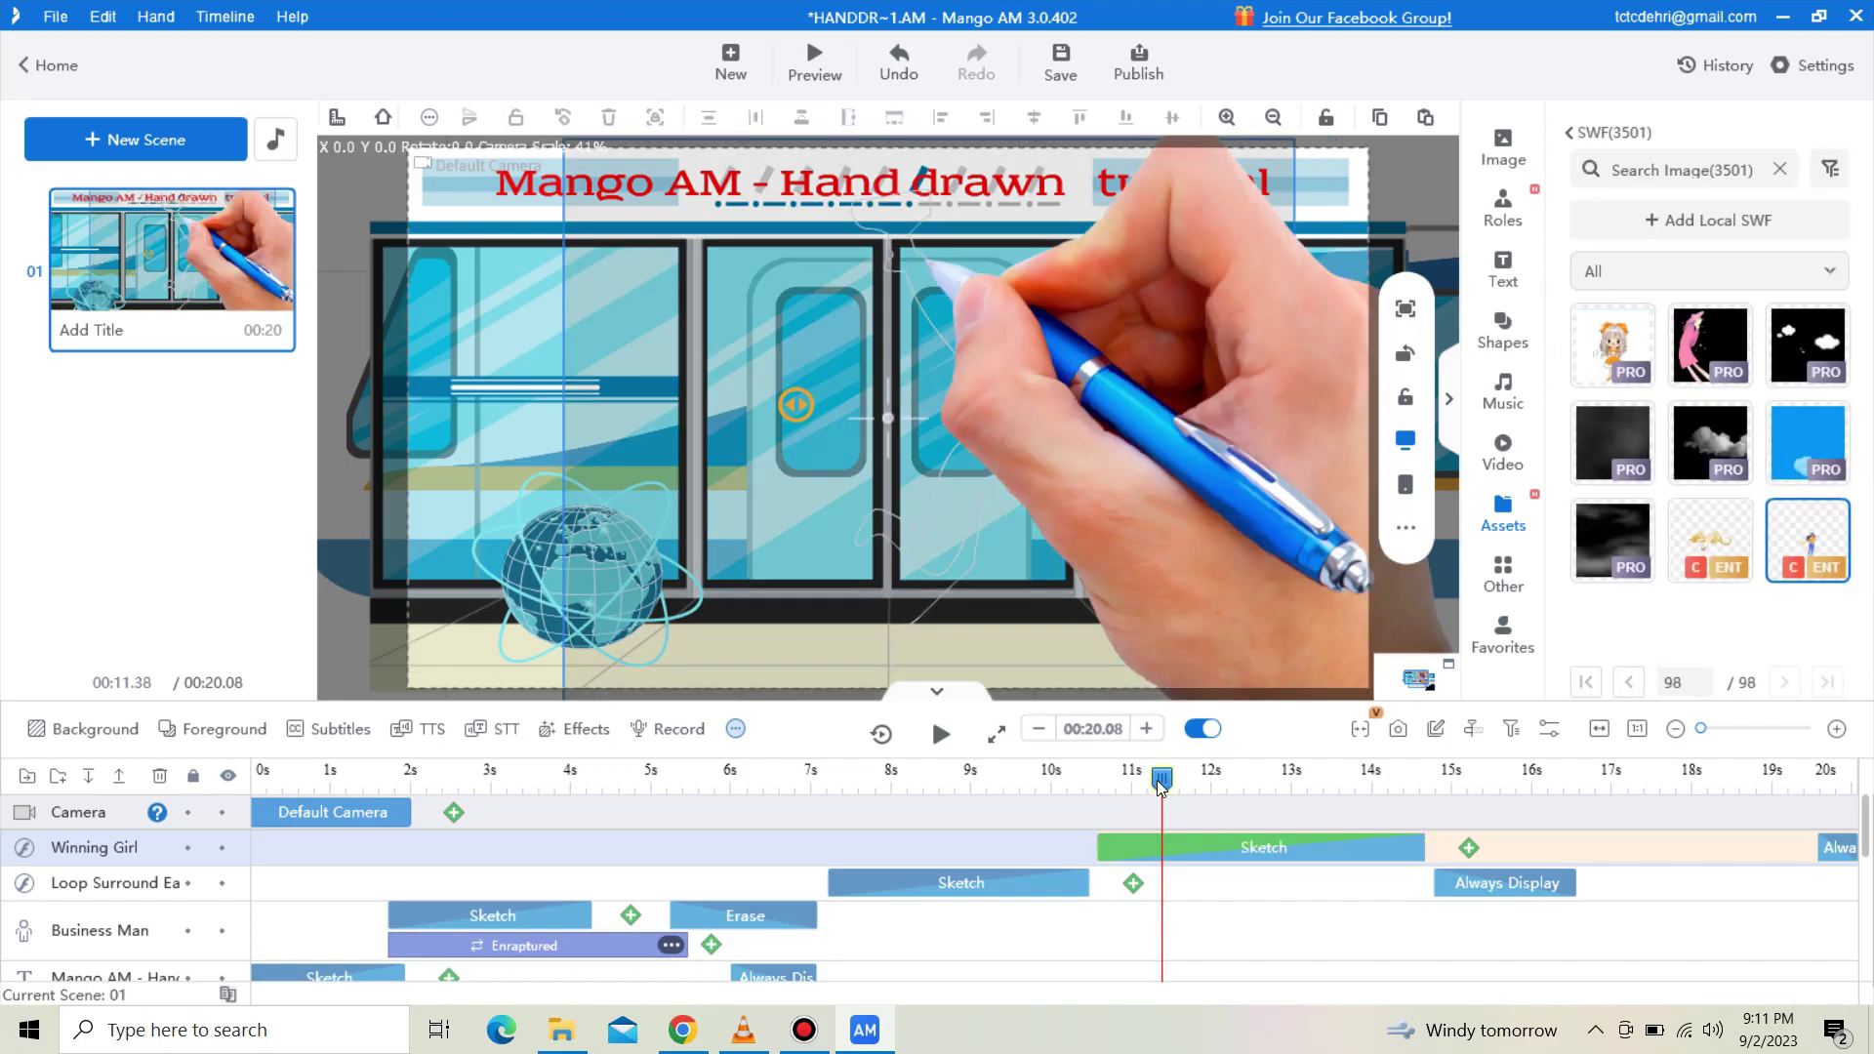
left_click(943, 737)
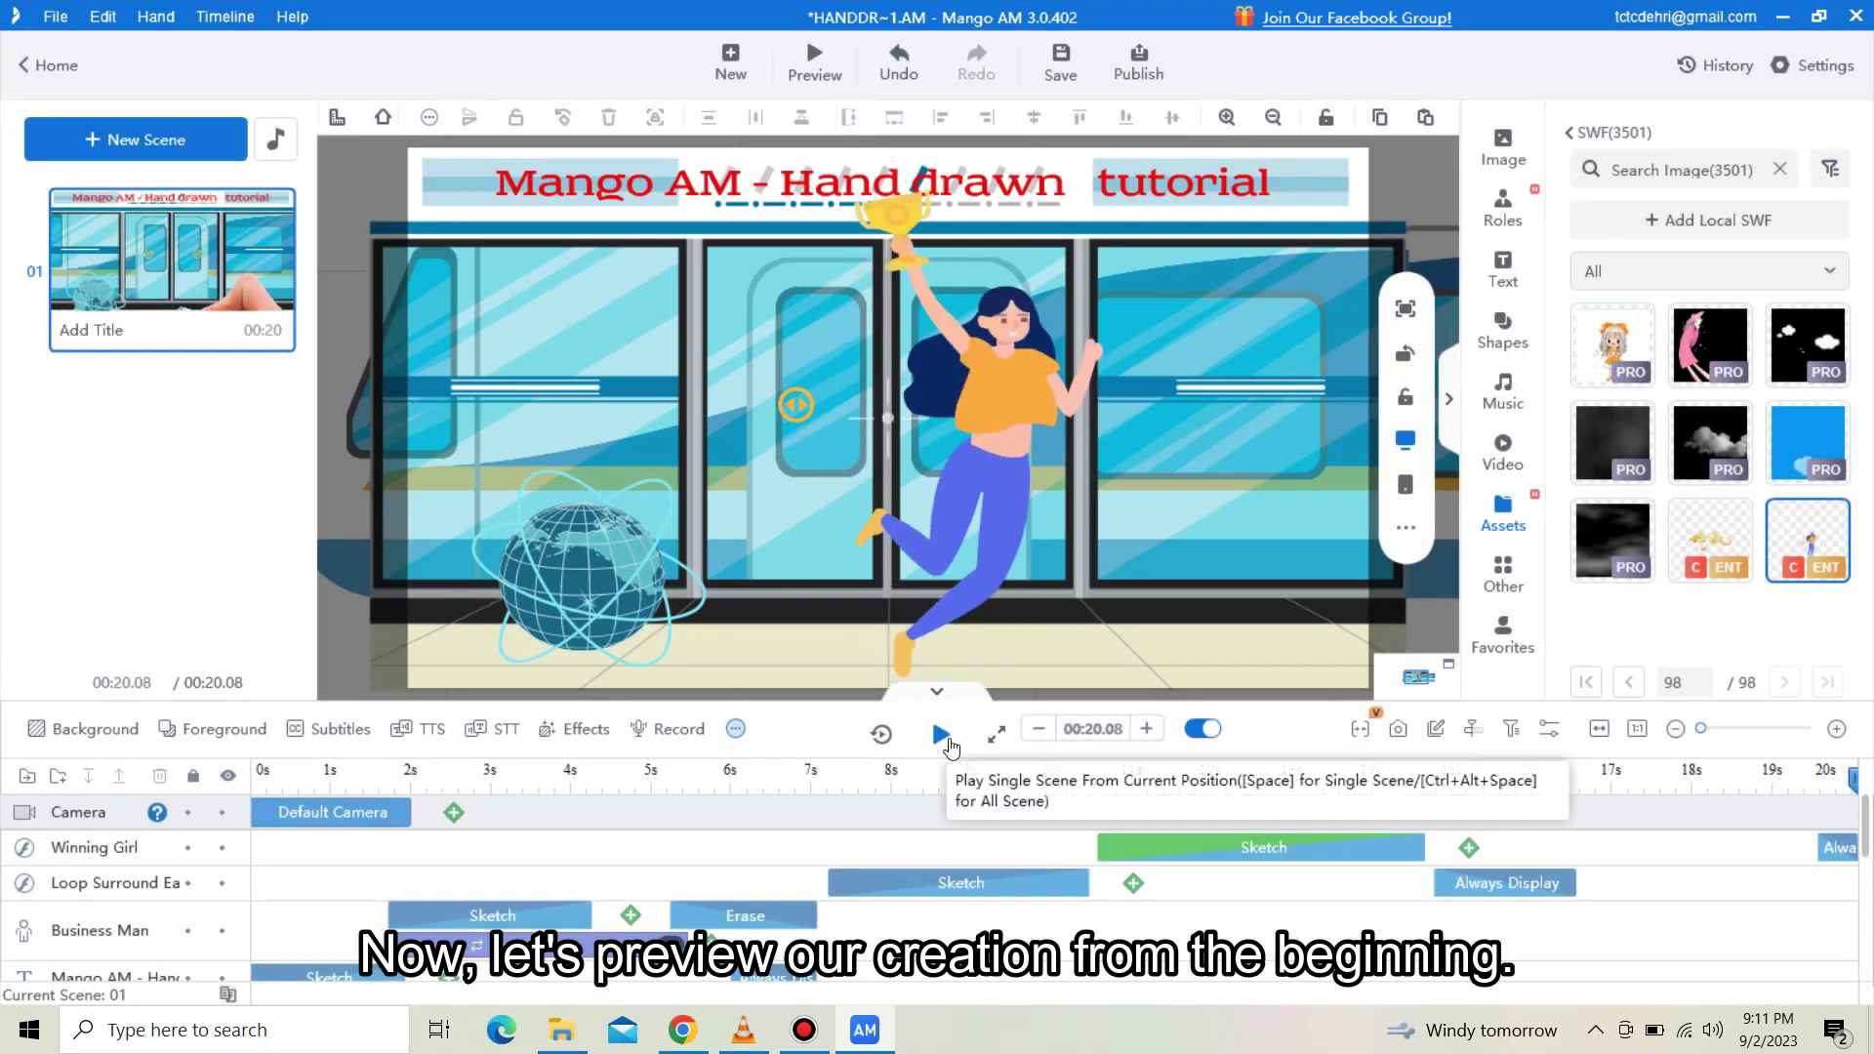
left_click(947, 739)
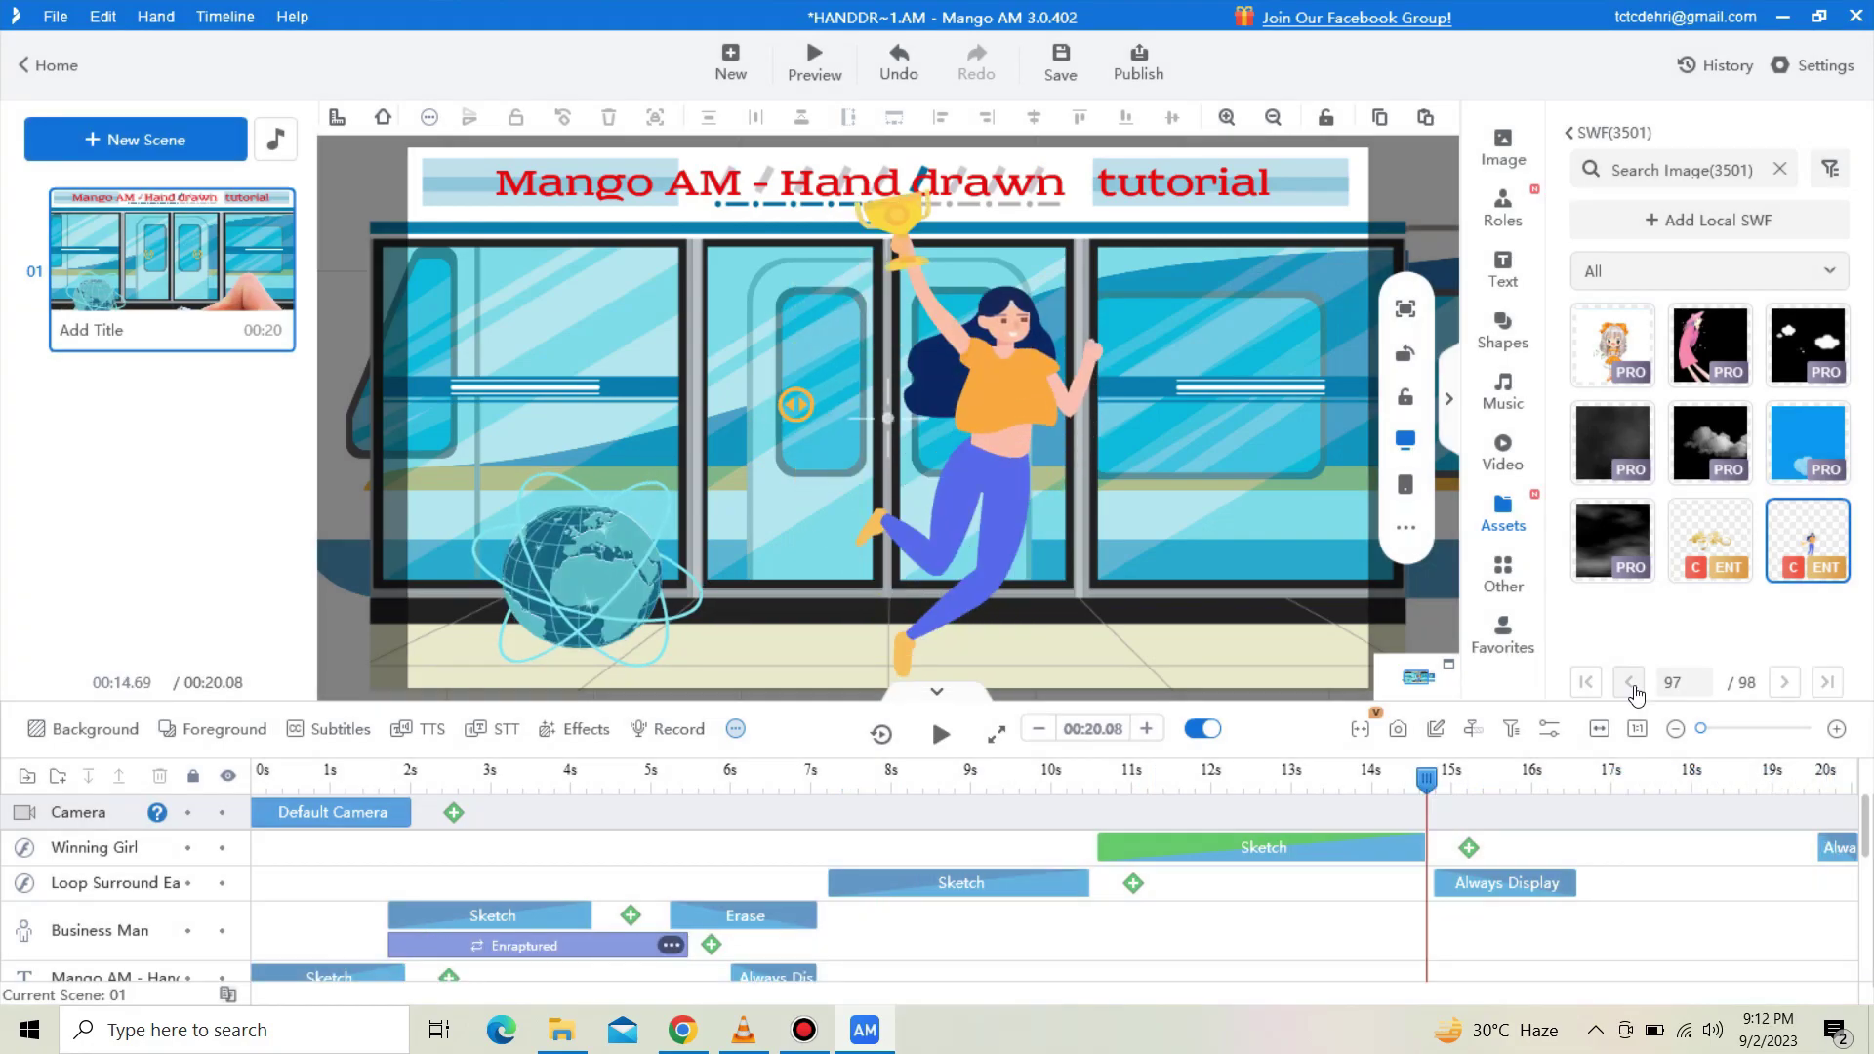
Step: Stop the preview and browse to page 2 of the Dynamic graph asset collection
left_click(1629, 683)
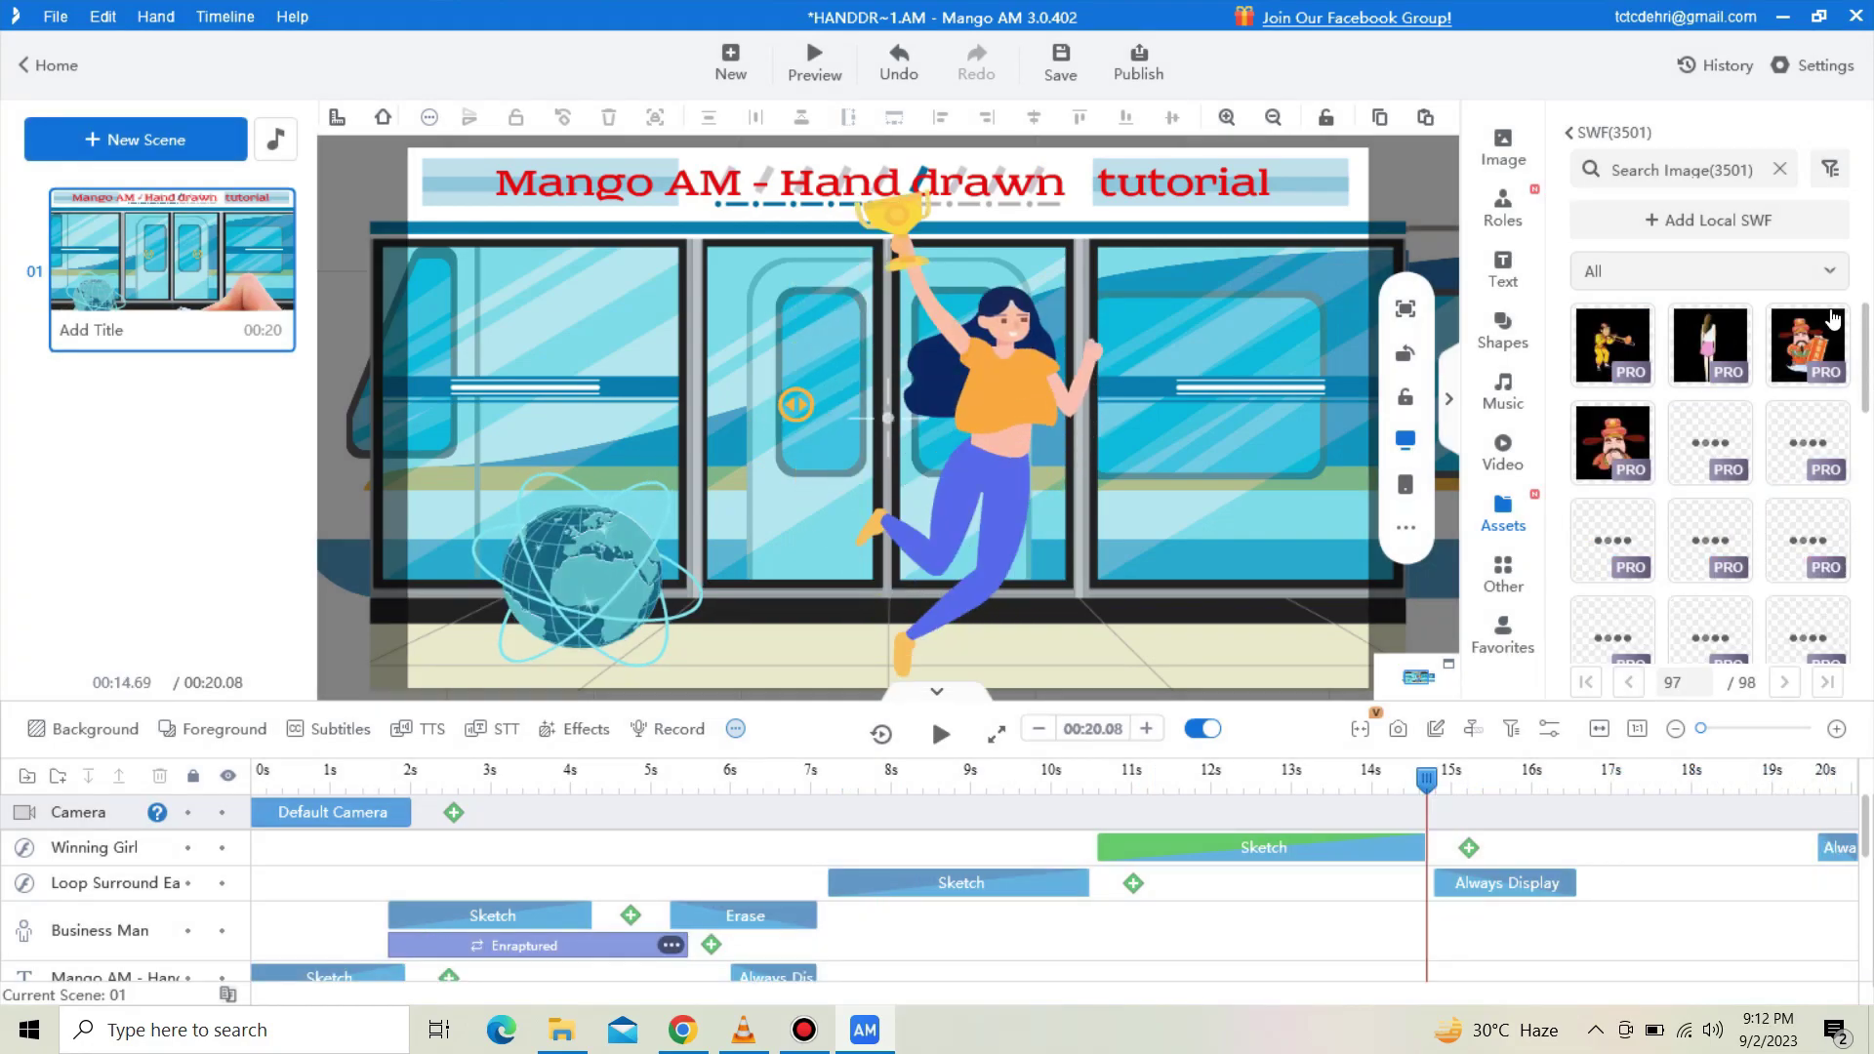
scroll(1757, 322, "down", 3)
left_click(1572, 133)
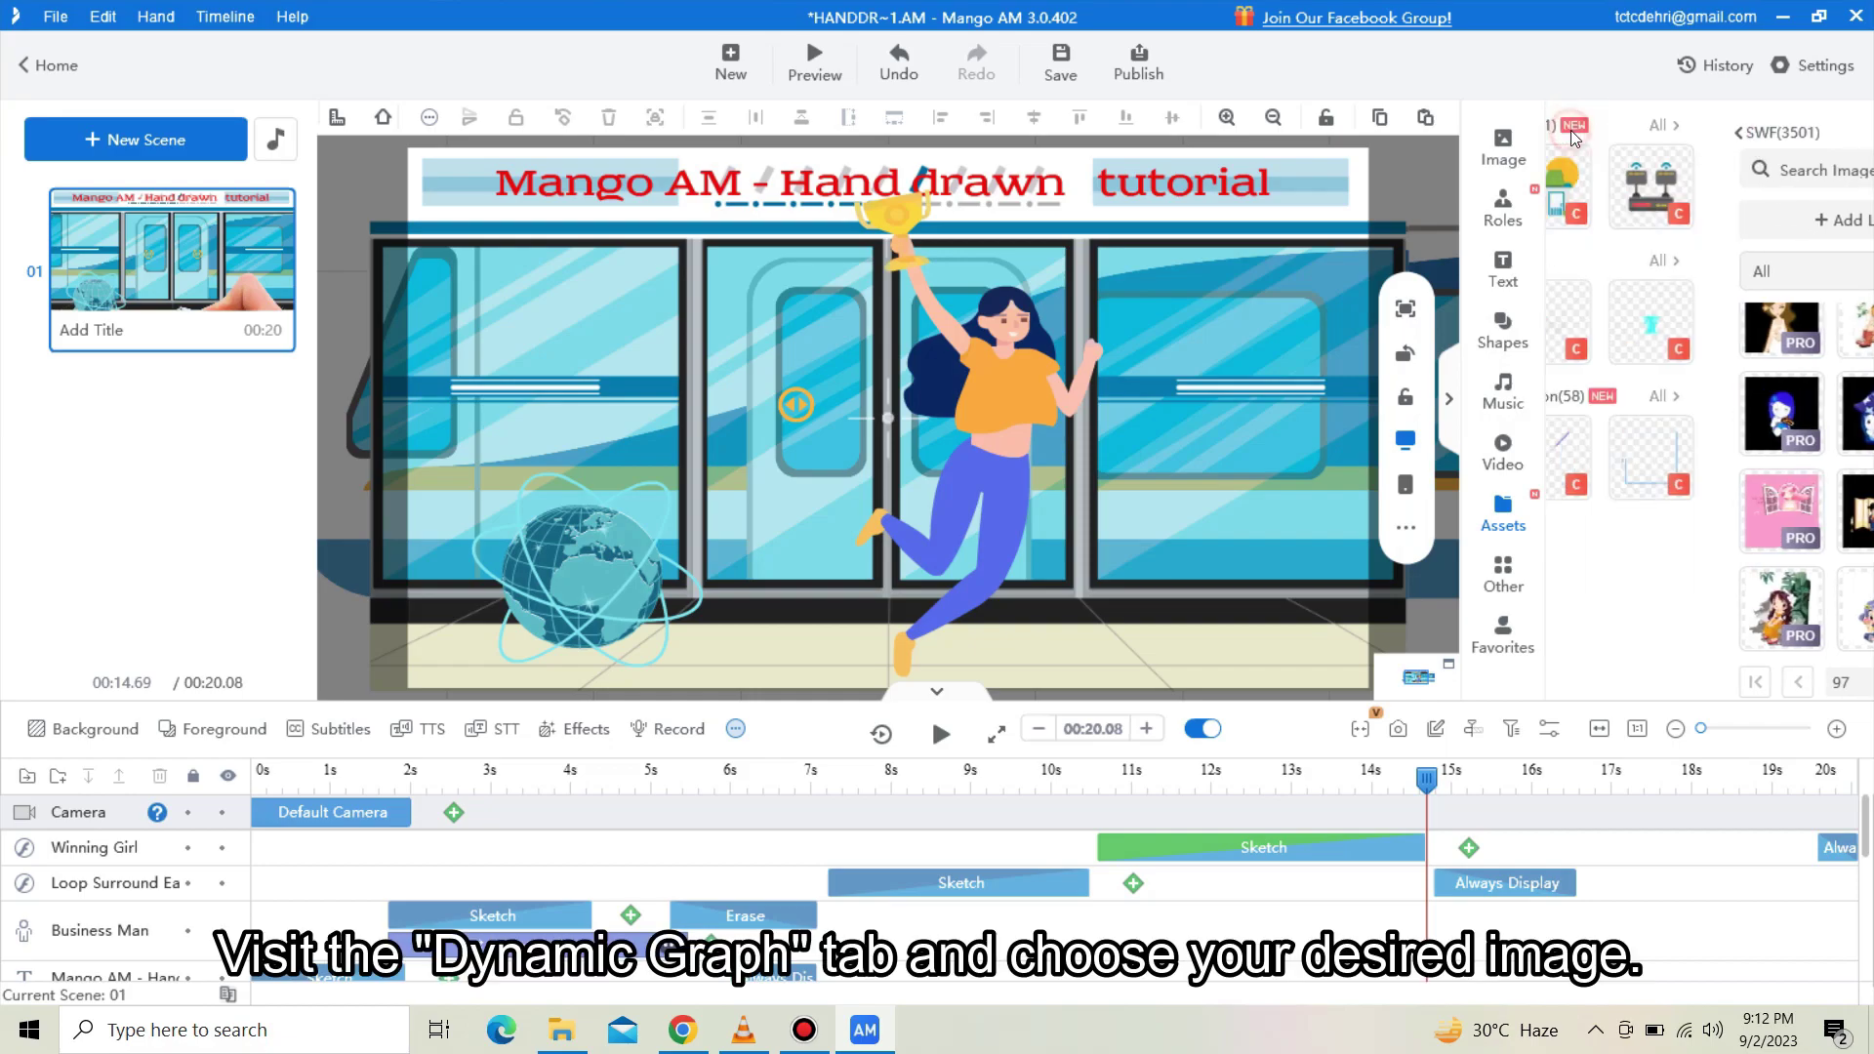
left_click(1836, 141)
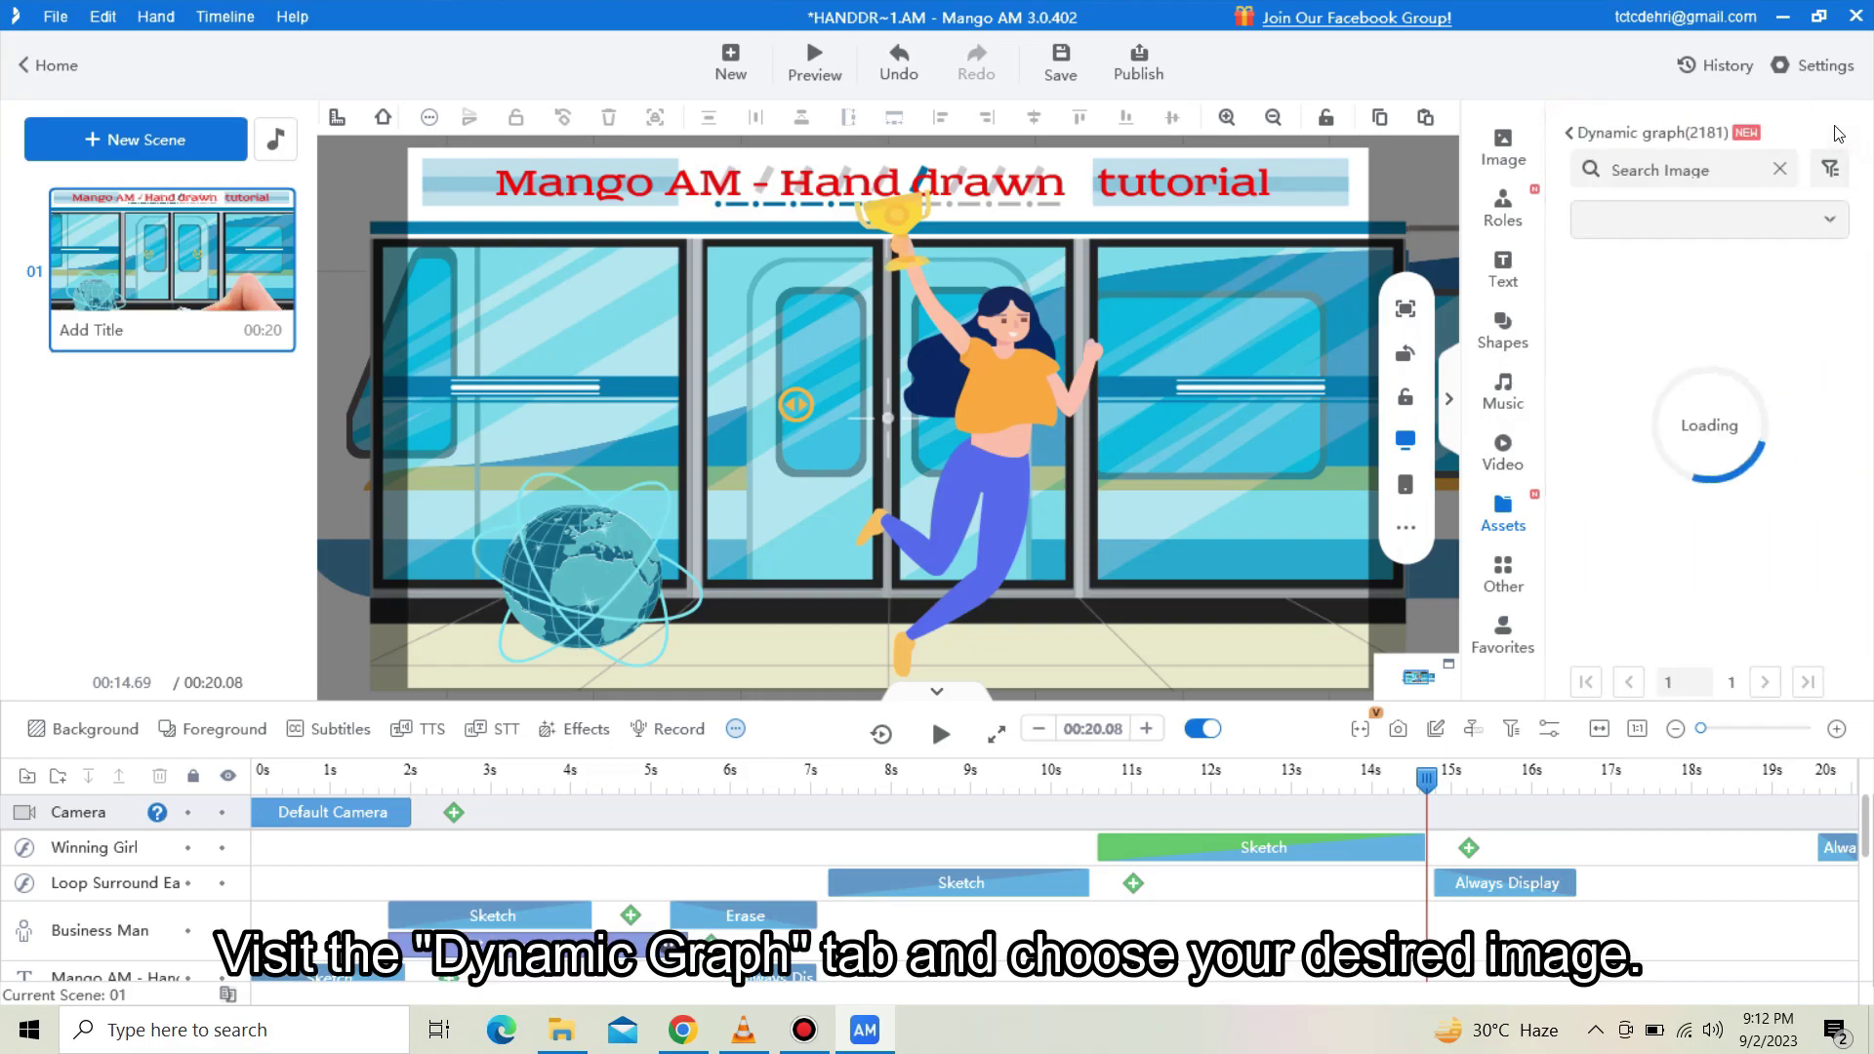
left_click(1787, 685)
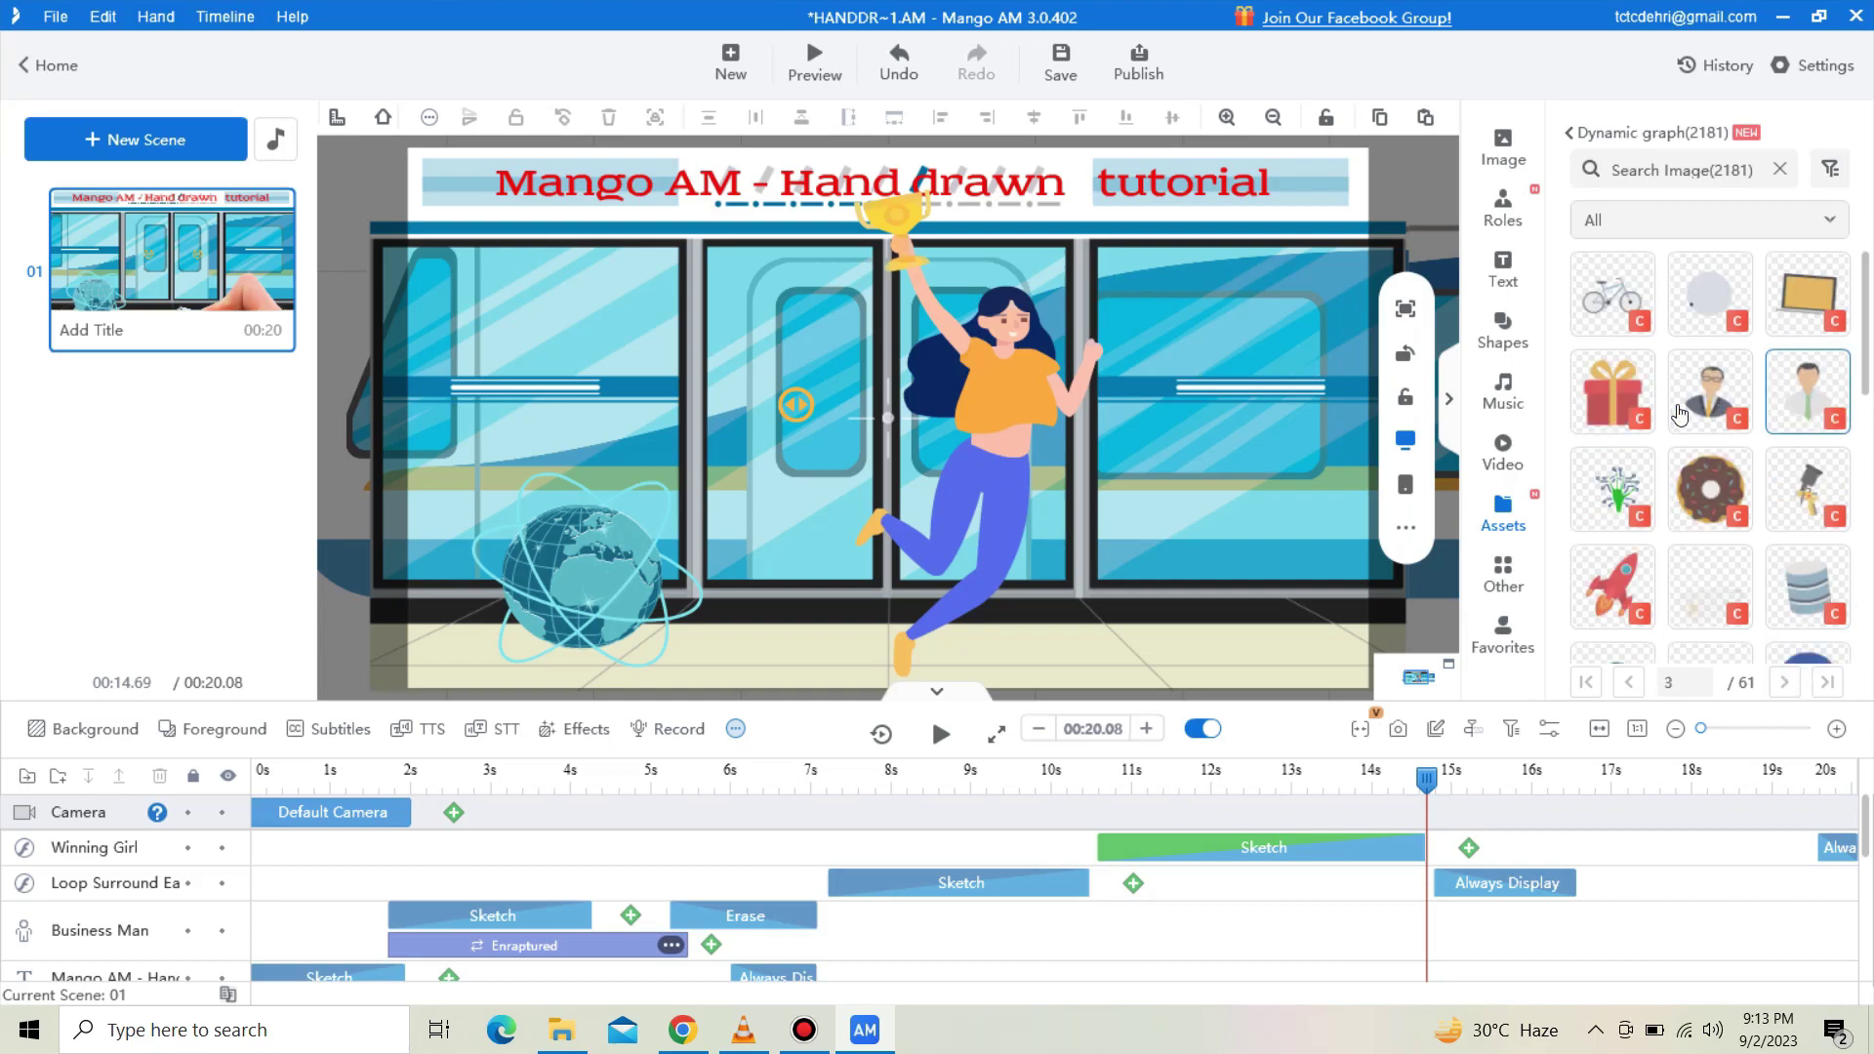
Step: Add the red gift box and place it, enlarged, at the lower right of the scene
left_click(1612, 391)
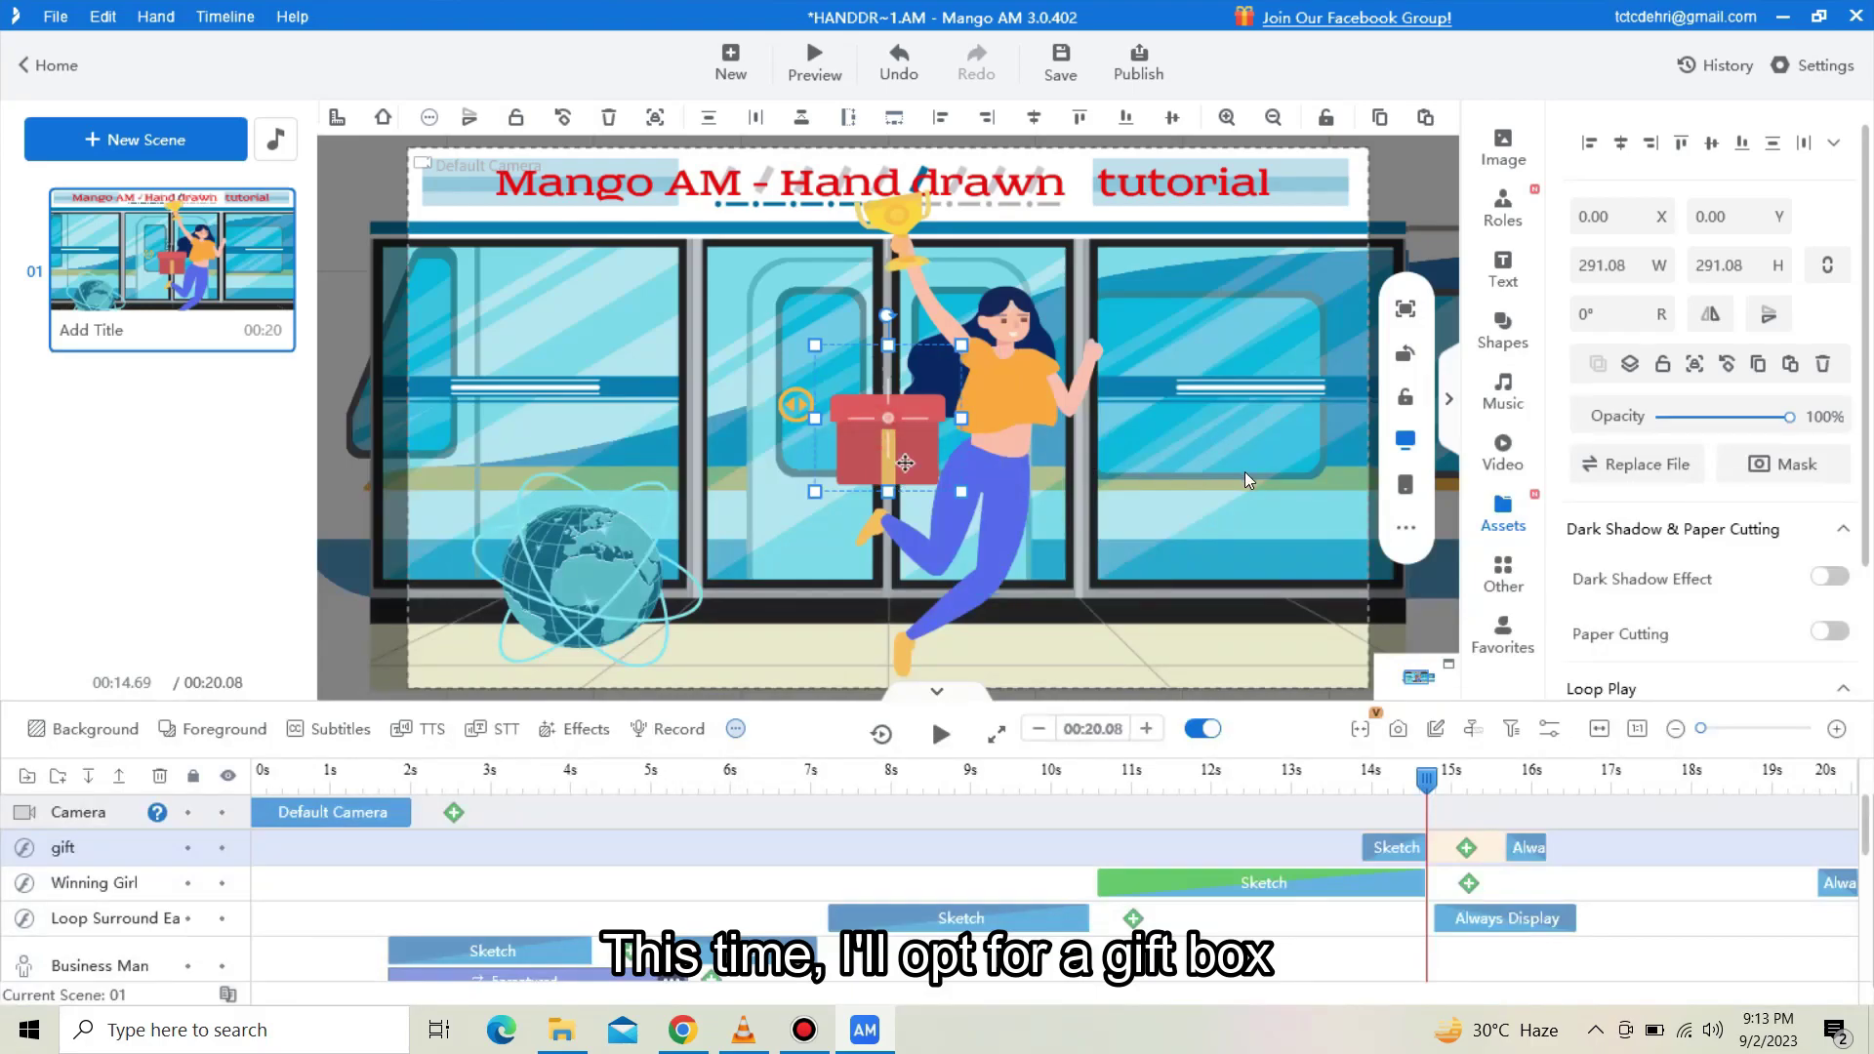
left_click_drag(905, 464, 1227, 595)
left_click_drag(1162, 513, 1135, 482)
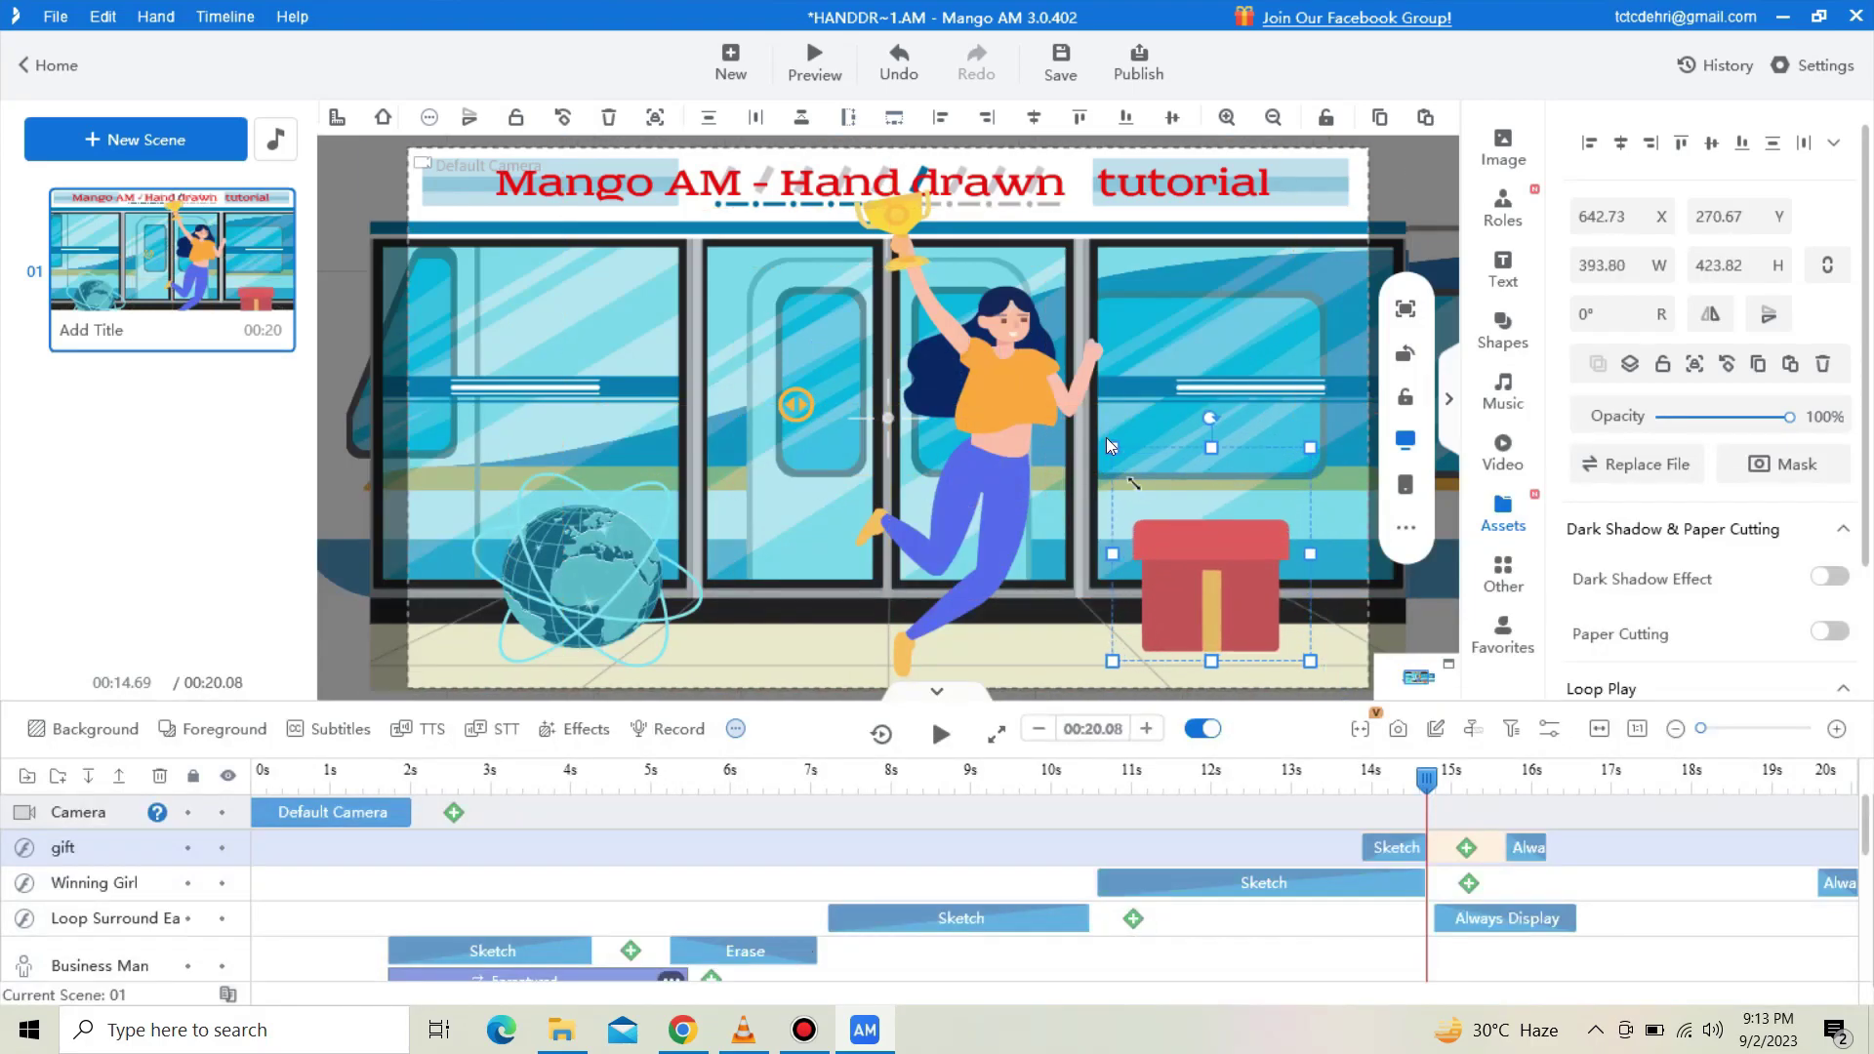
left_click_drag(1203, 543, 1209, 544)
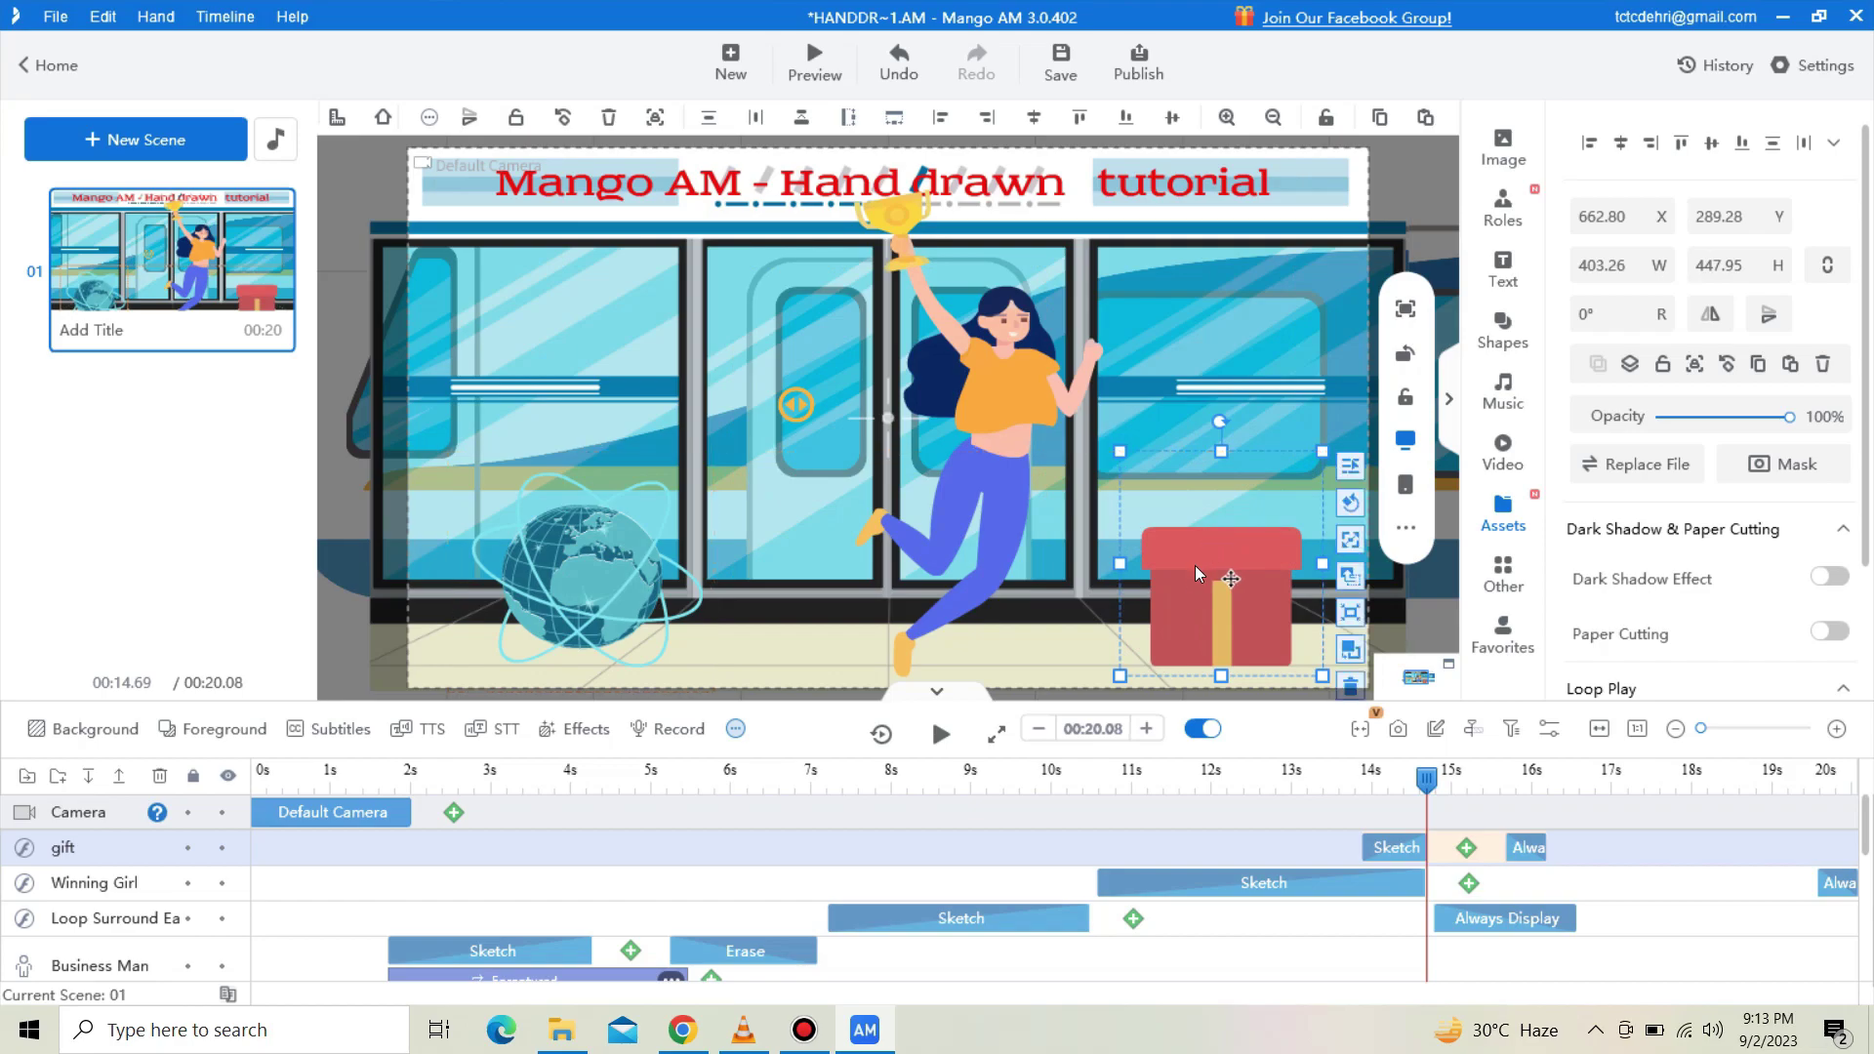
left_click(1531, 847)
Step: Keep the gift box displayed to the end and stretch its Sketch entrance to 3.66 s
left_click_drag(1536, 858, 1867, 850)
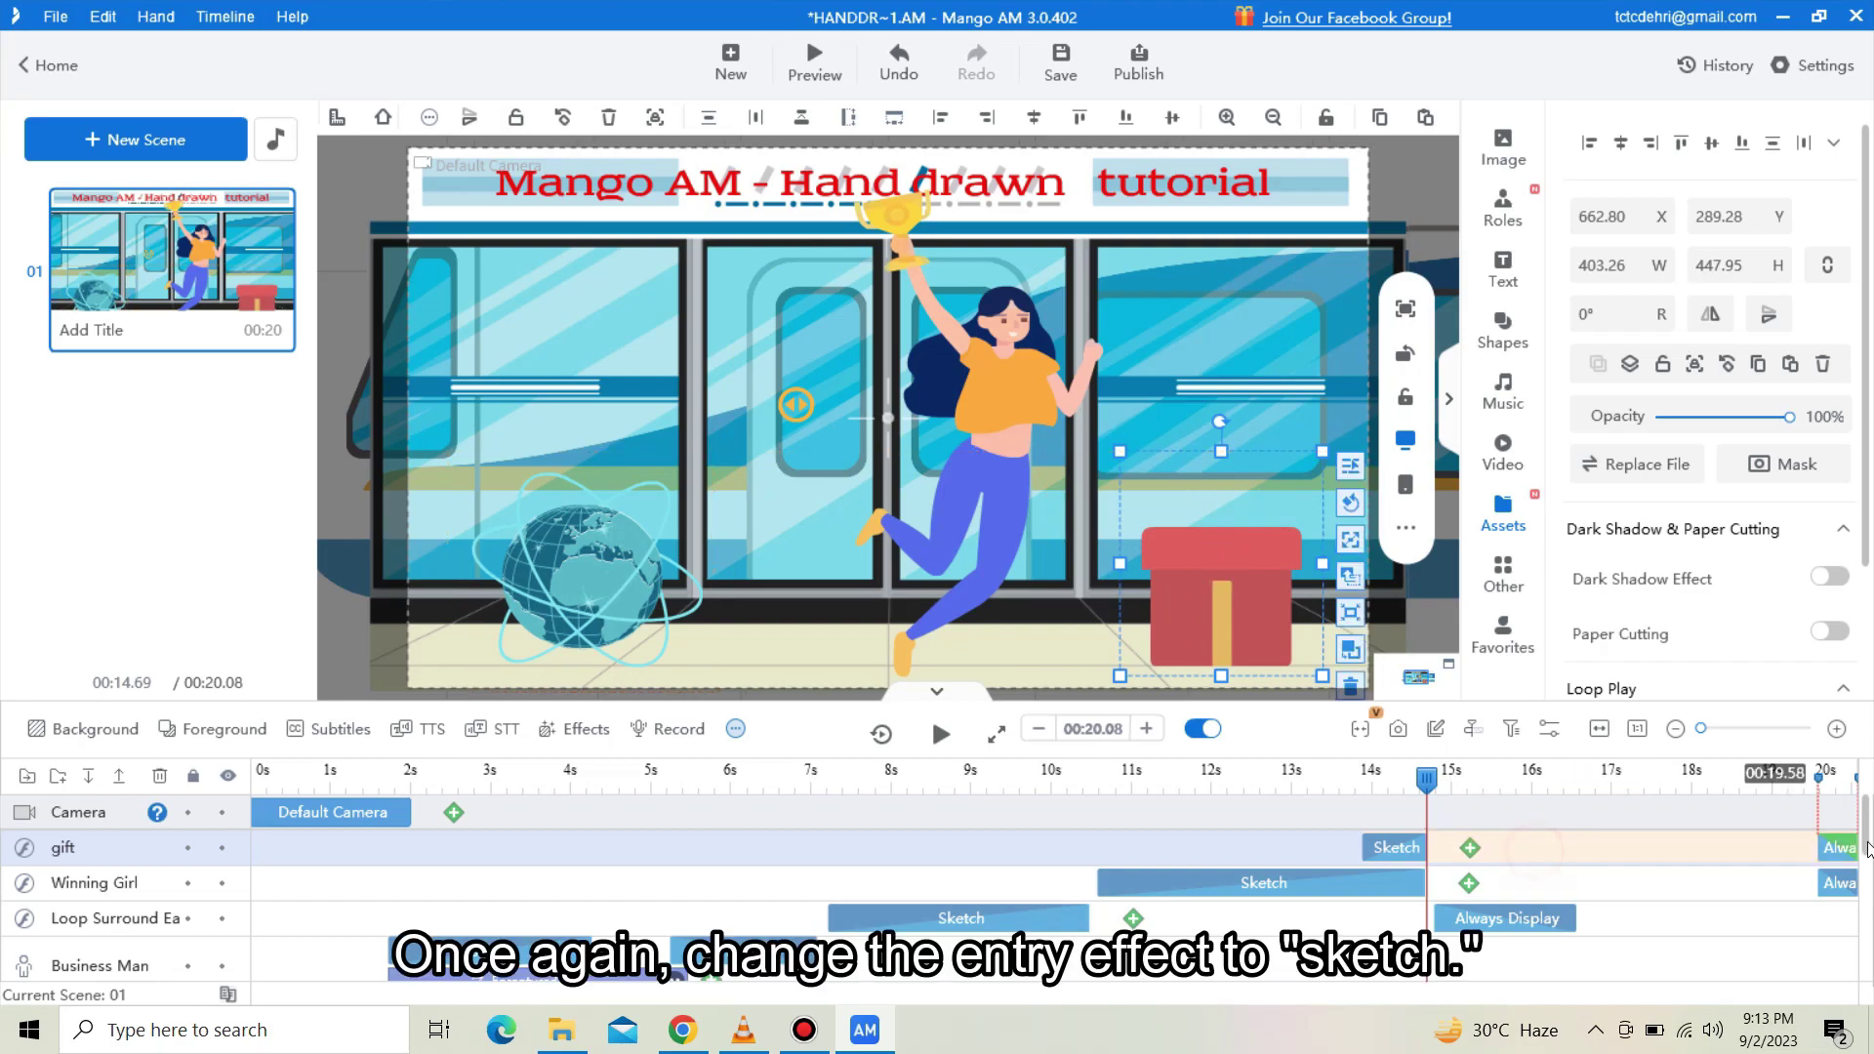
left_click(1425, 848)
left_click_drag(1655, 841, 1656, 841)
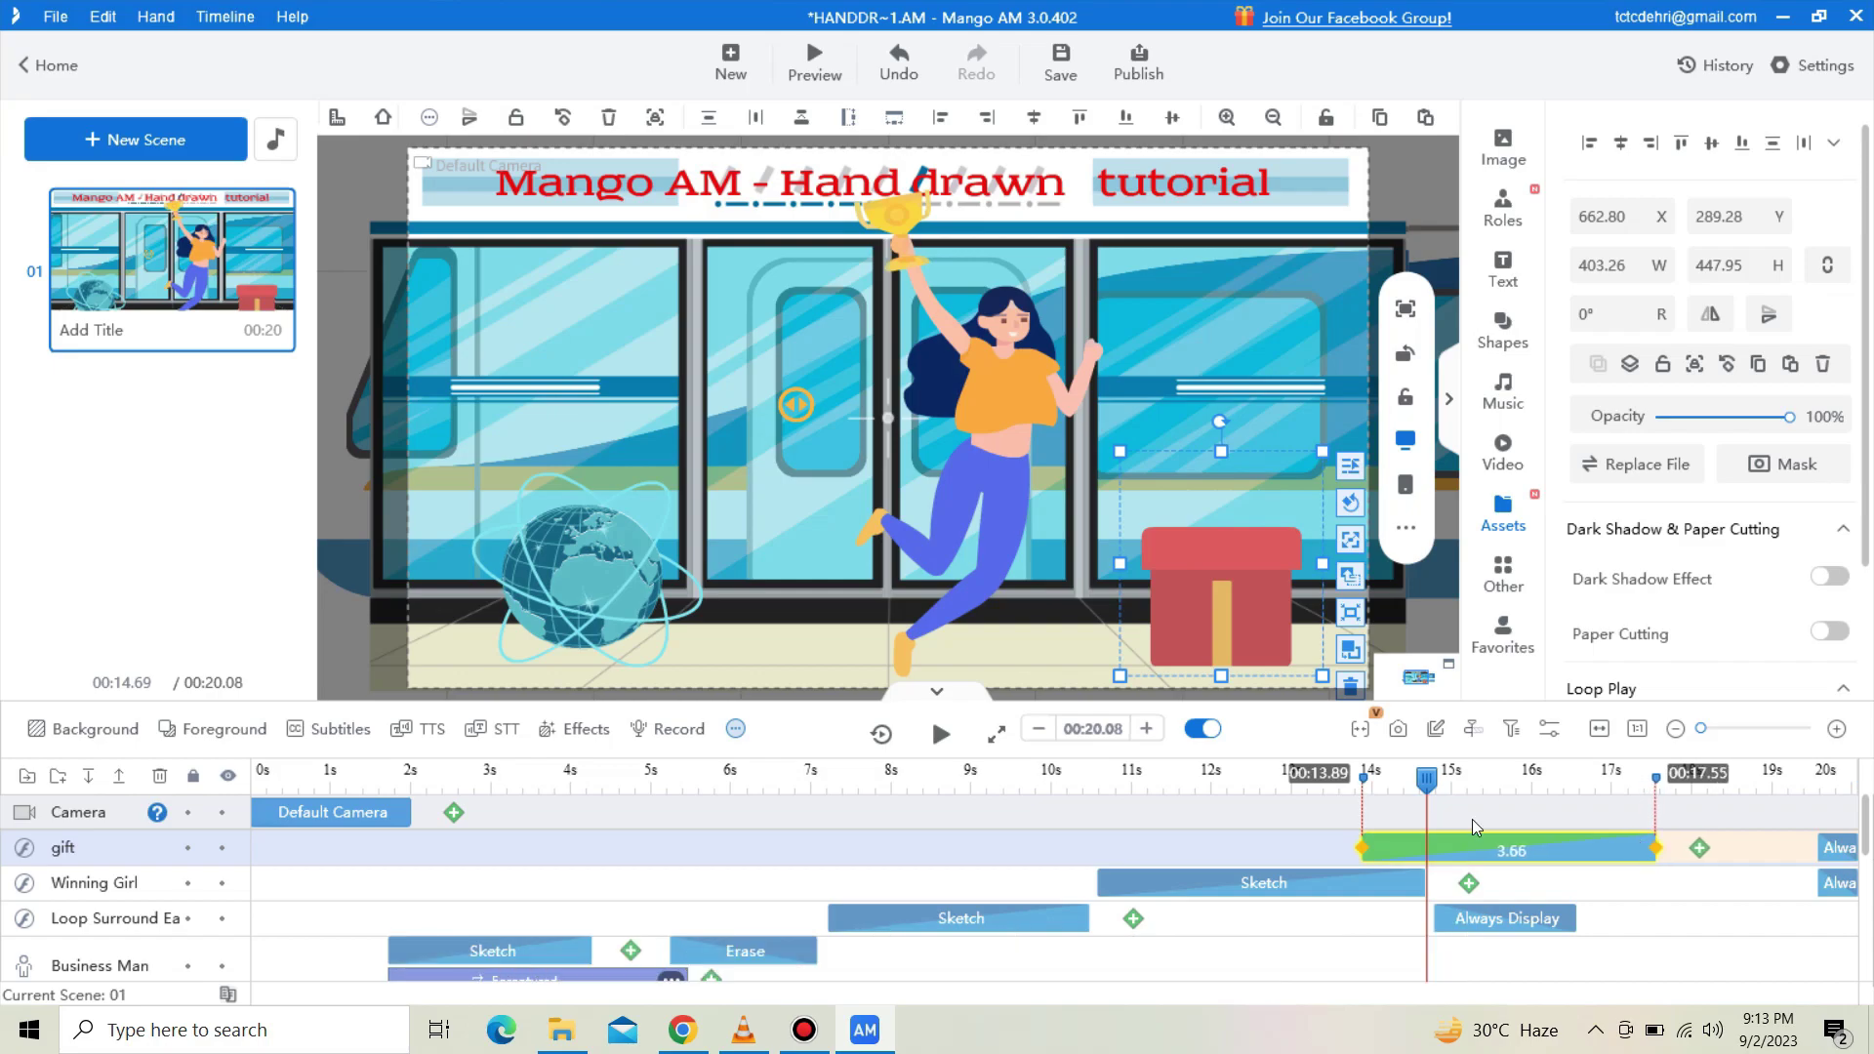
left_click(1289, 771)
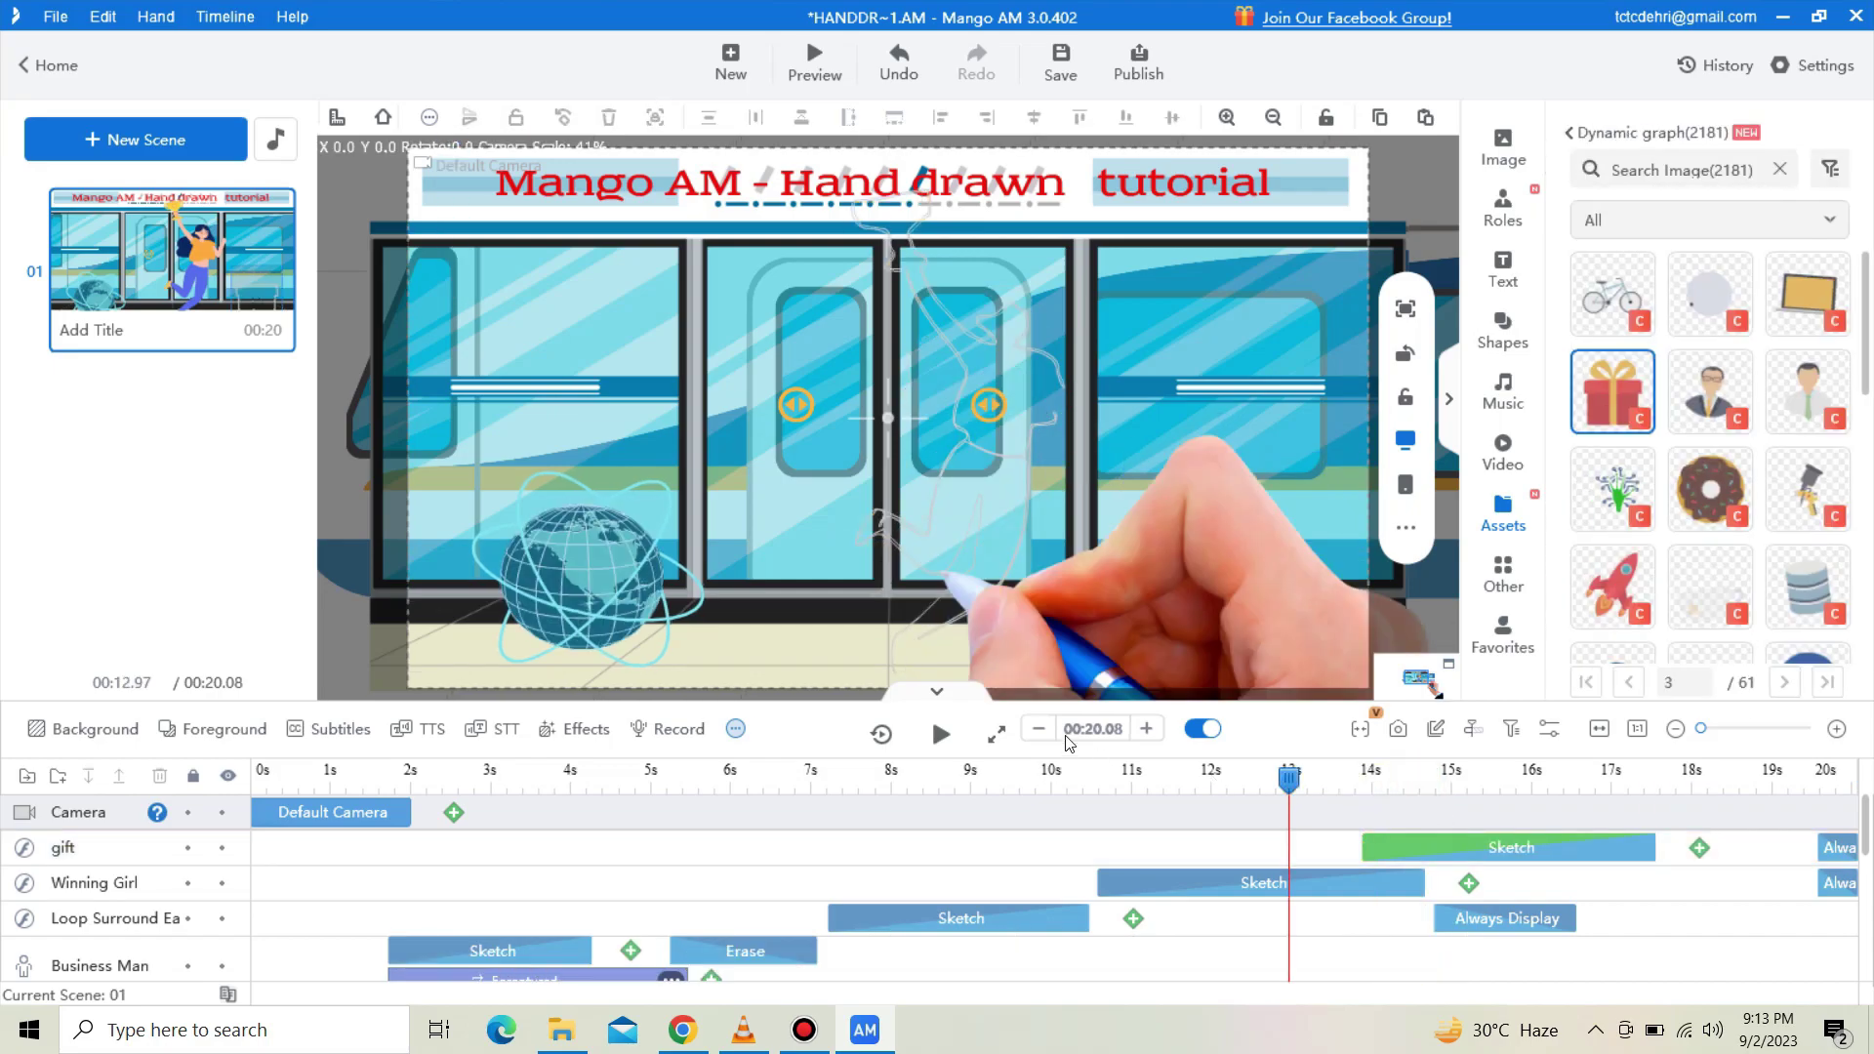
left_click(941, 738)
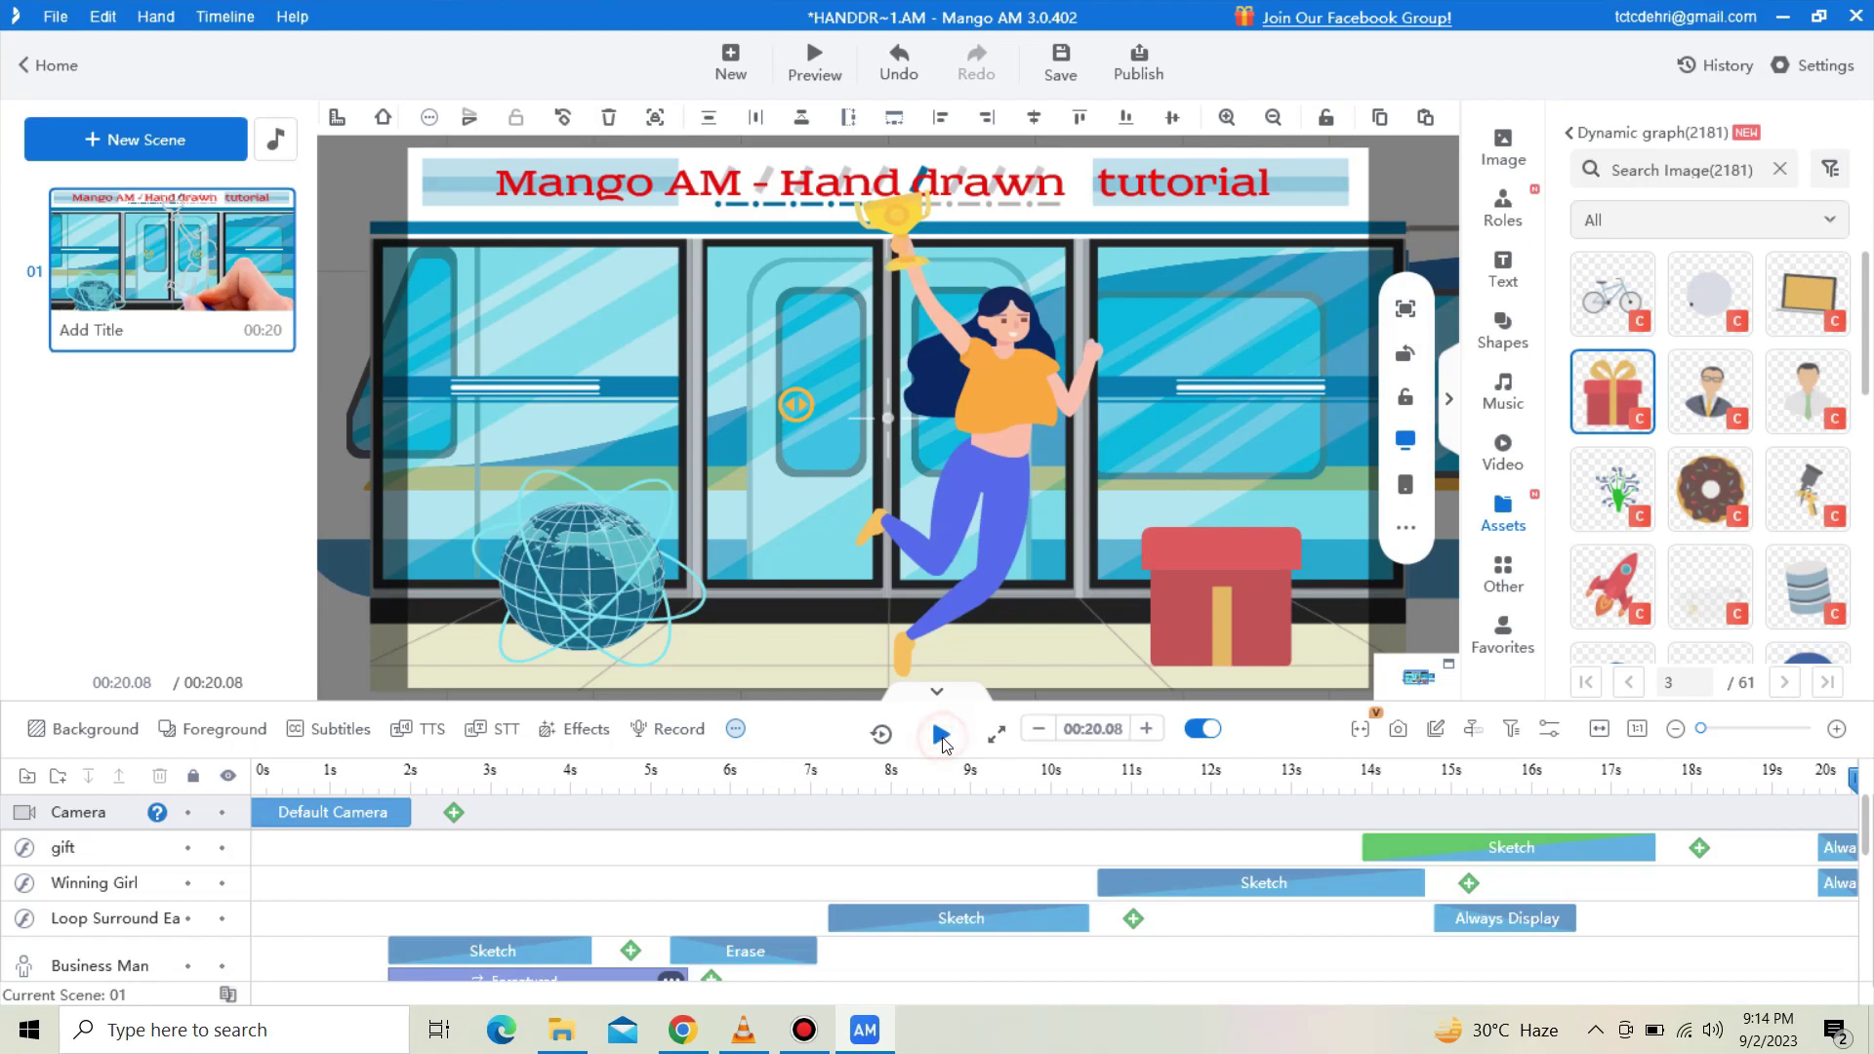
left_click(941, 737)
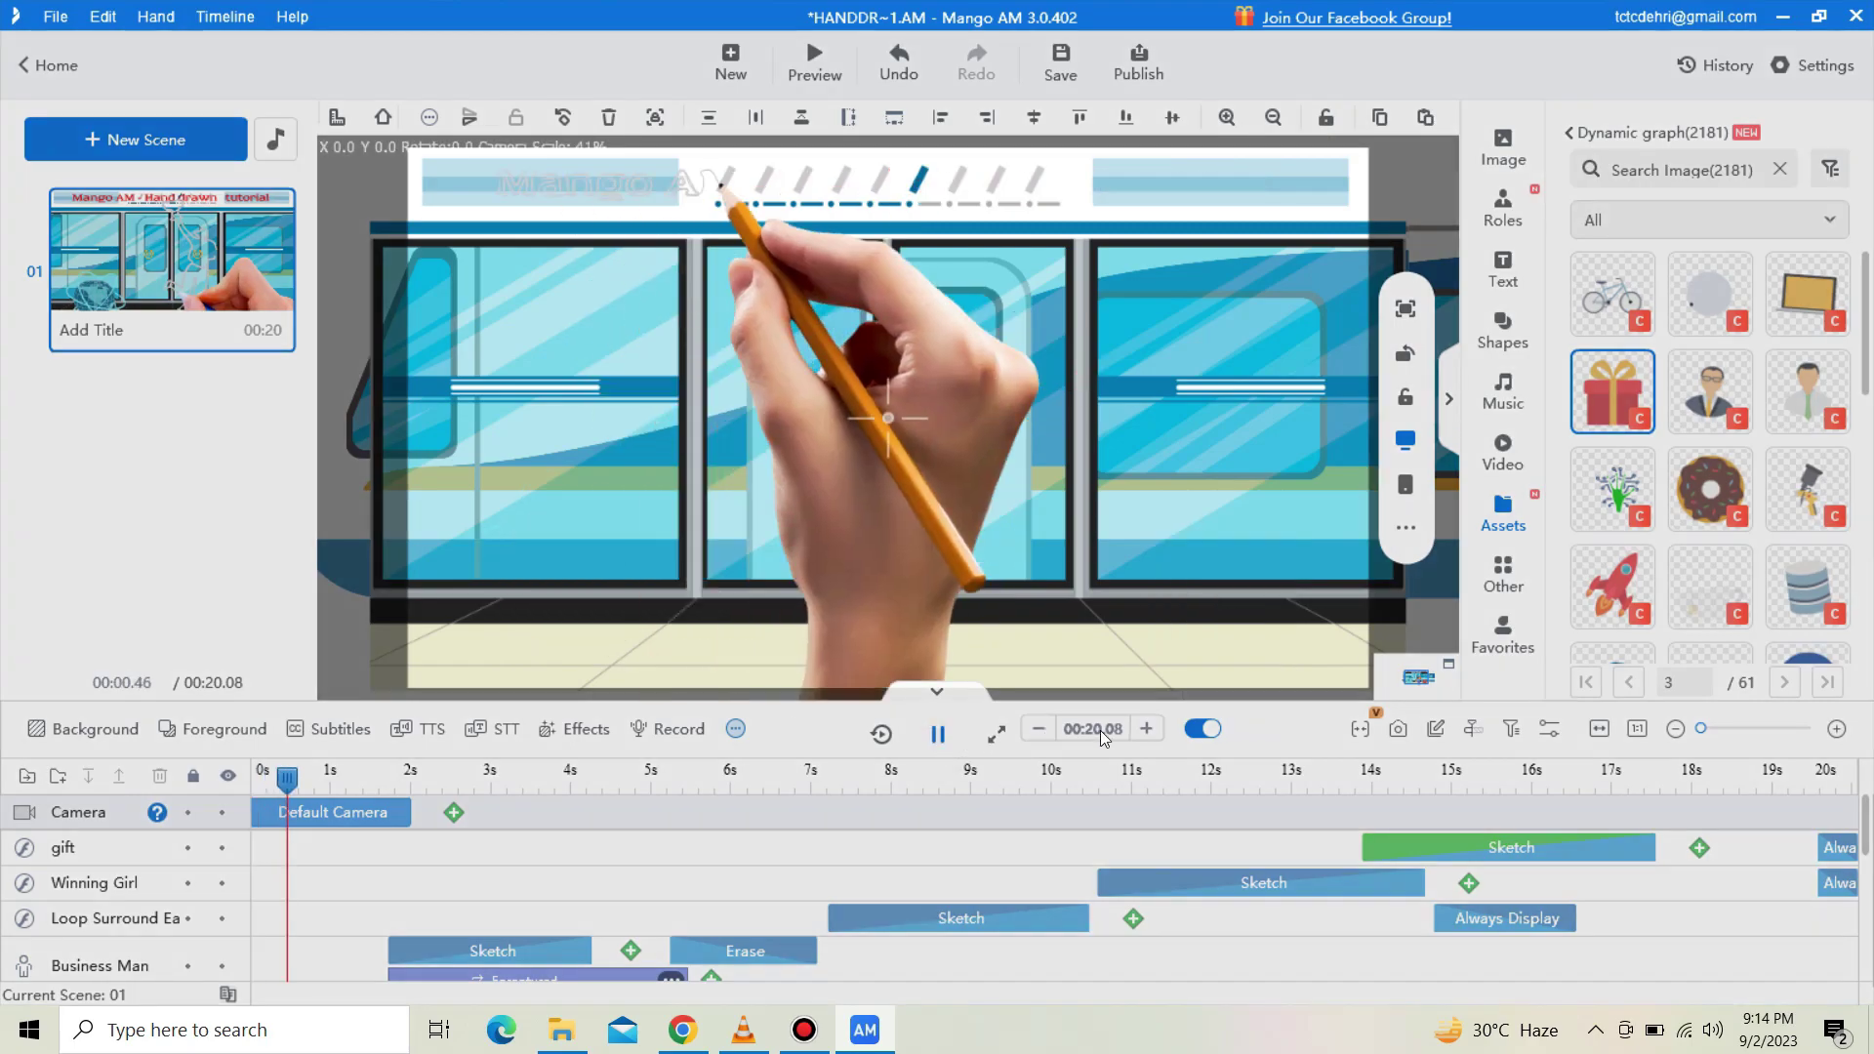